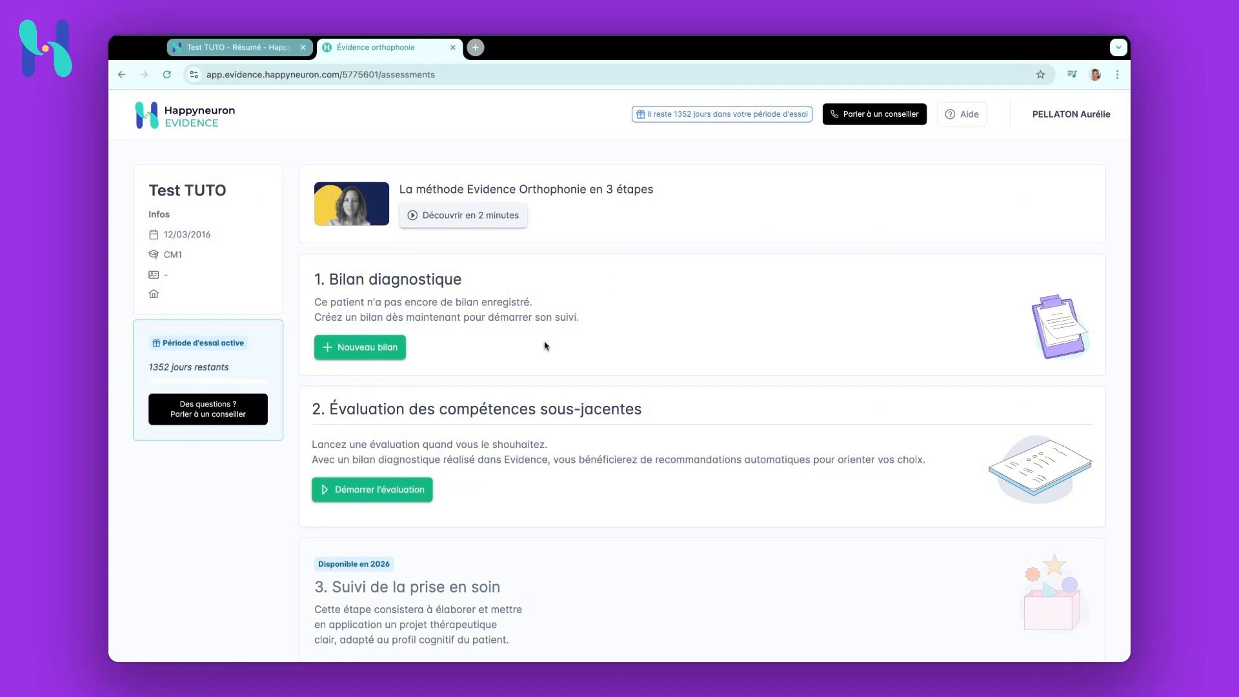
Start a new diagnostic assessment for the patient
{"action": "scroll", "coordinate": [546, 347], "scroll_direction": "down", "scroll_amount": 2}
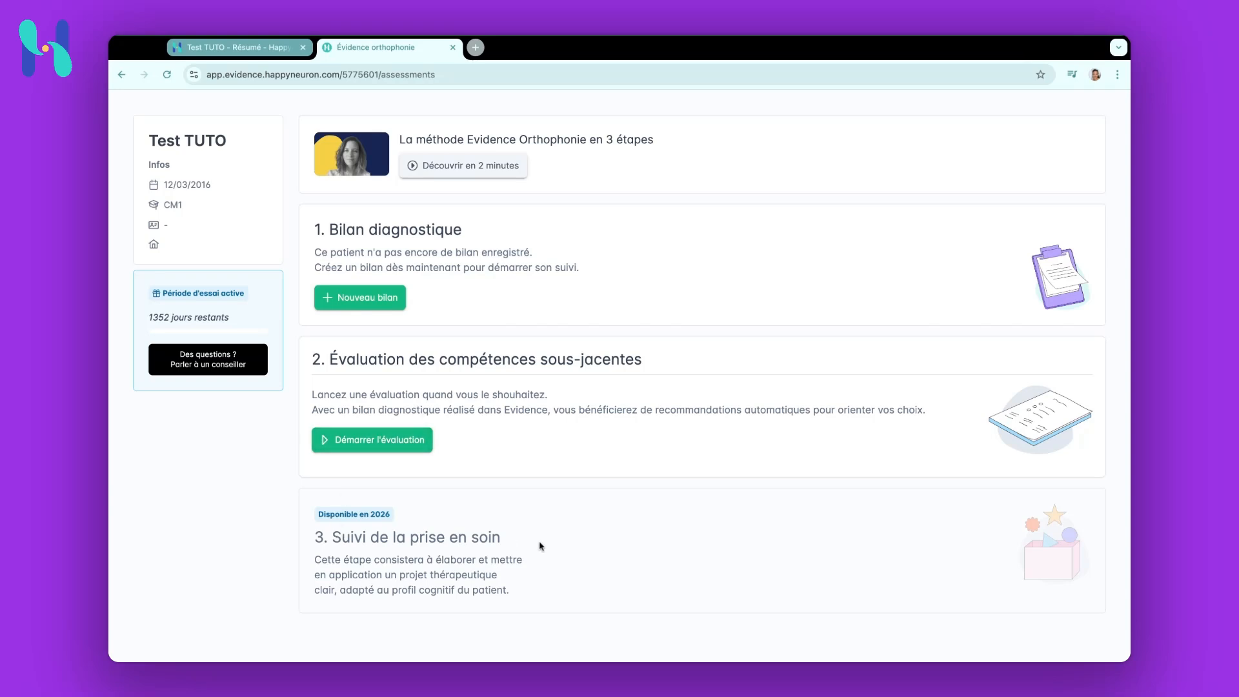
{"action": "scroll", "coordinate": [555, 432], "scroll_direction": "up", "scroll_amount": 2}
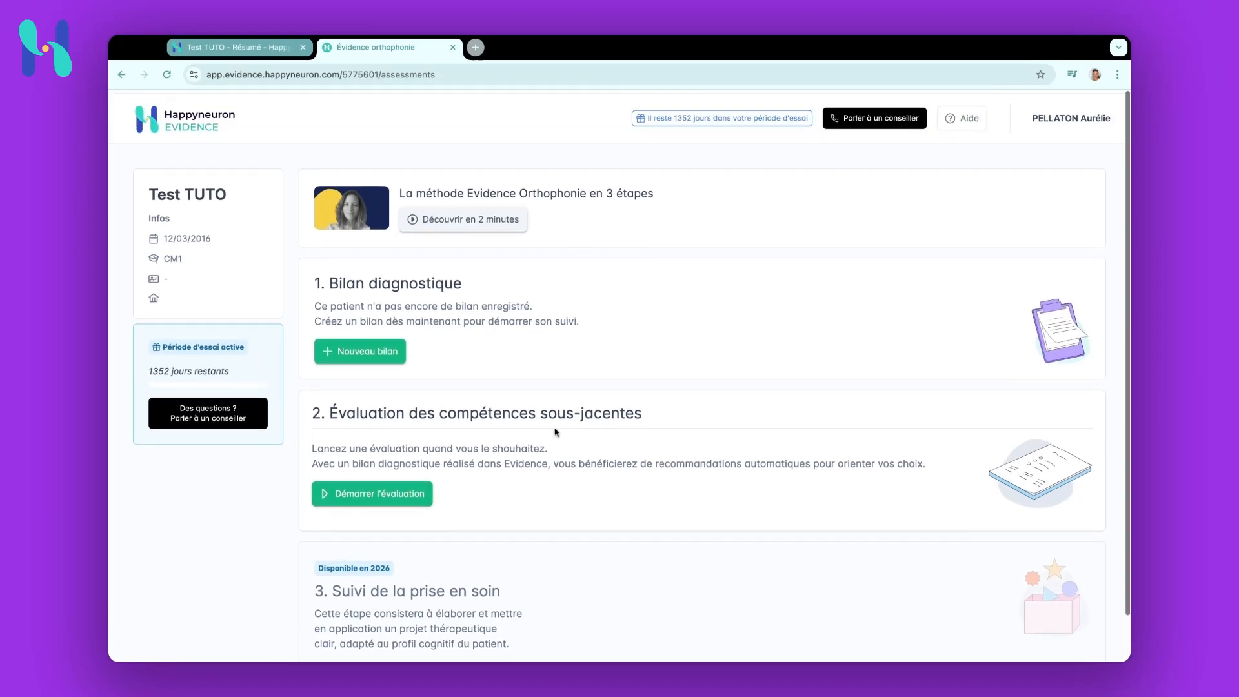
{"action": "left_click", "coordinate": [380, 353]}
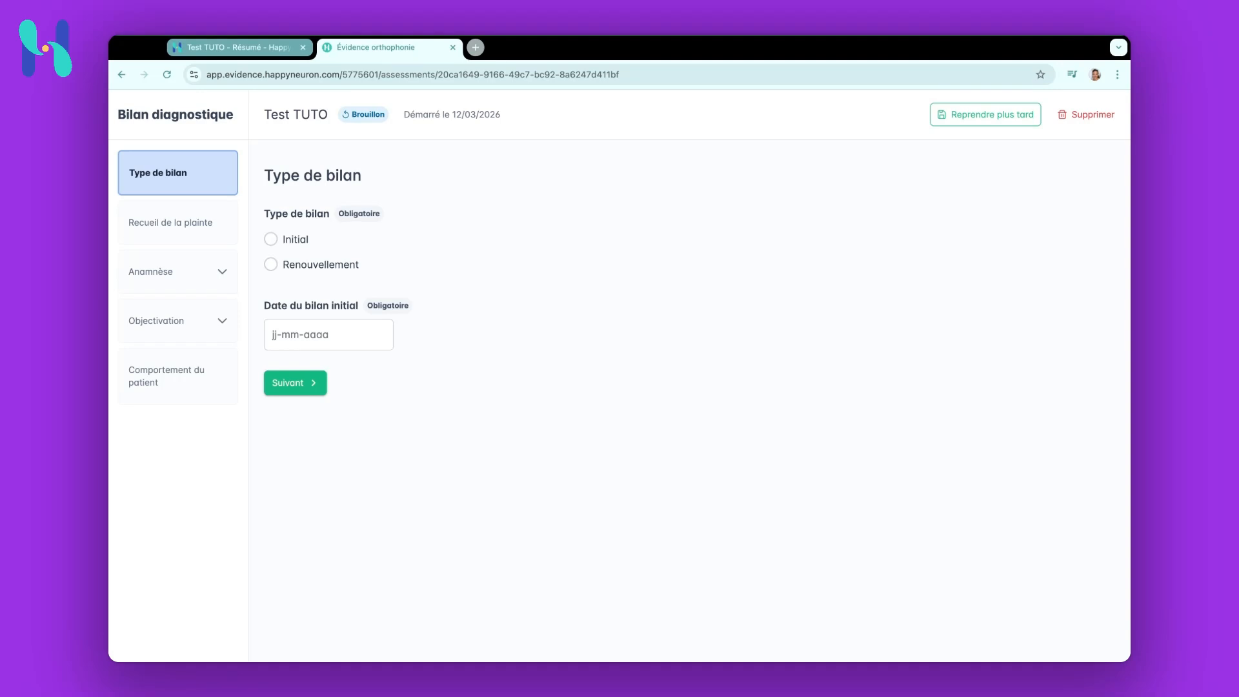
Set the assessment type to Initial with assessment date 12-03-2026, then go to the next section
{"action": "left_click_drag", "start_coordinate": [339, 214], "coordinate": [382, 214]}
{"action": "left_click", "coordinate": [271, 239]}
{"action": "left_click", "coordinate": [270, 333]}
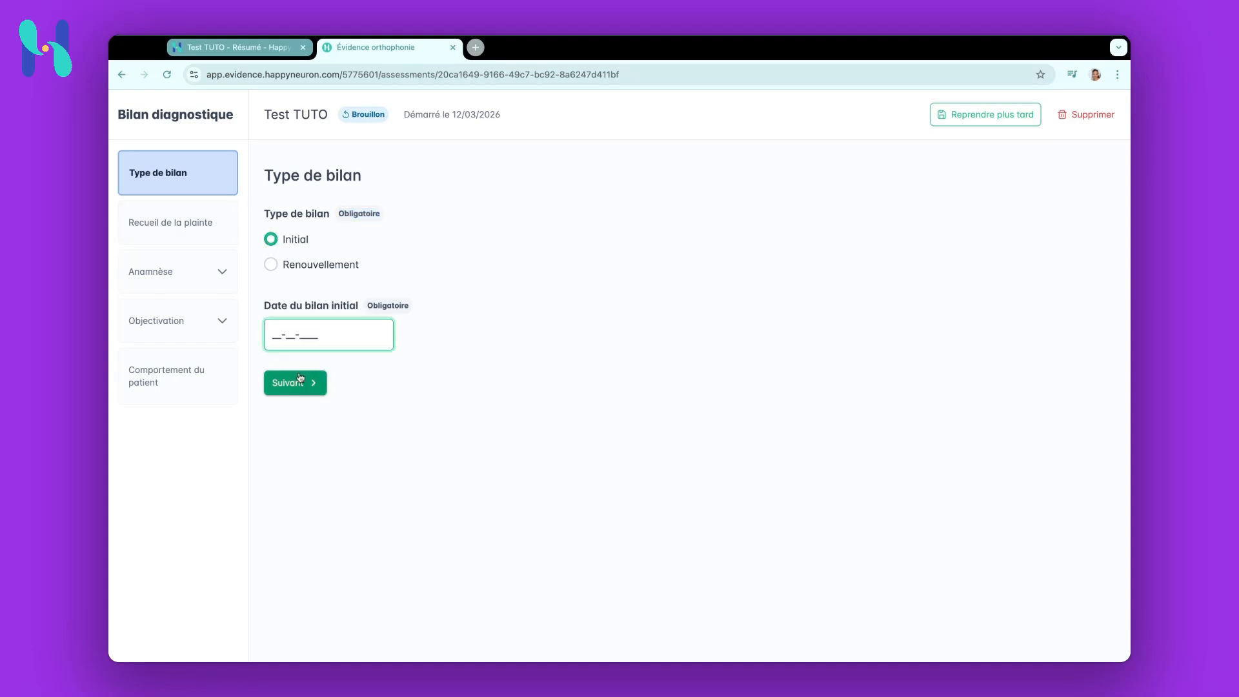
{"action": "type", "text": "12-03-2026"}
{"action": "left_click", "coordinate": [292, 384]}
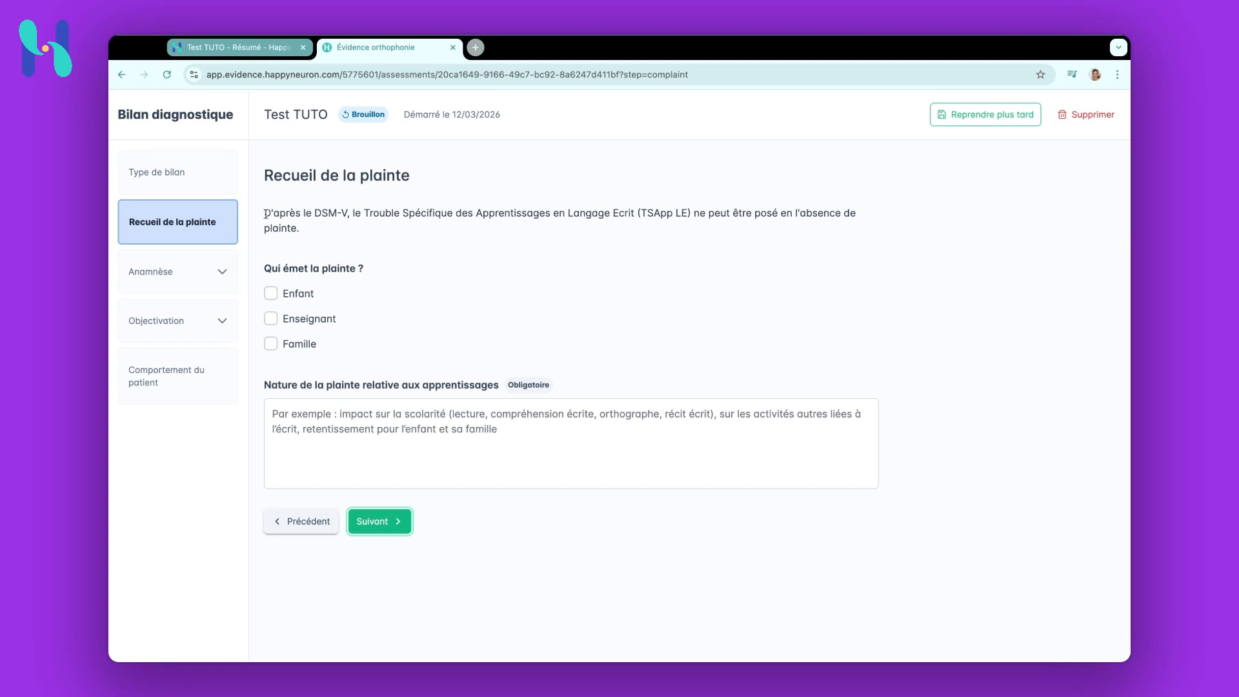
Mark the complaint as coming from the child, describe its nature as TEST, and continue
{"action": "triple_click", "coordinate": [266, 214]}
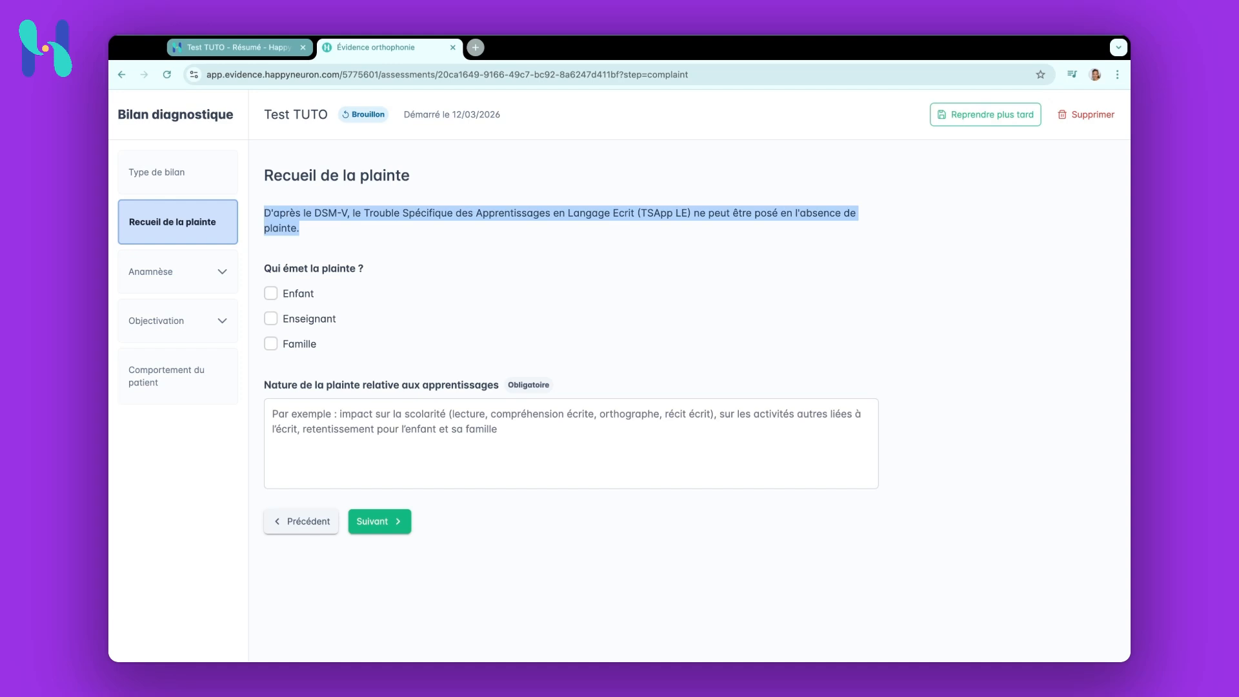
{"action": "left_click", "coordinate": [271, 294]}
{"action": "left_click", "coordinate": [313, 426]}
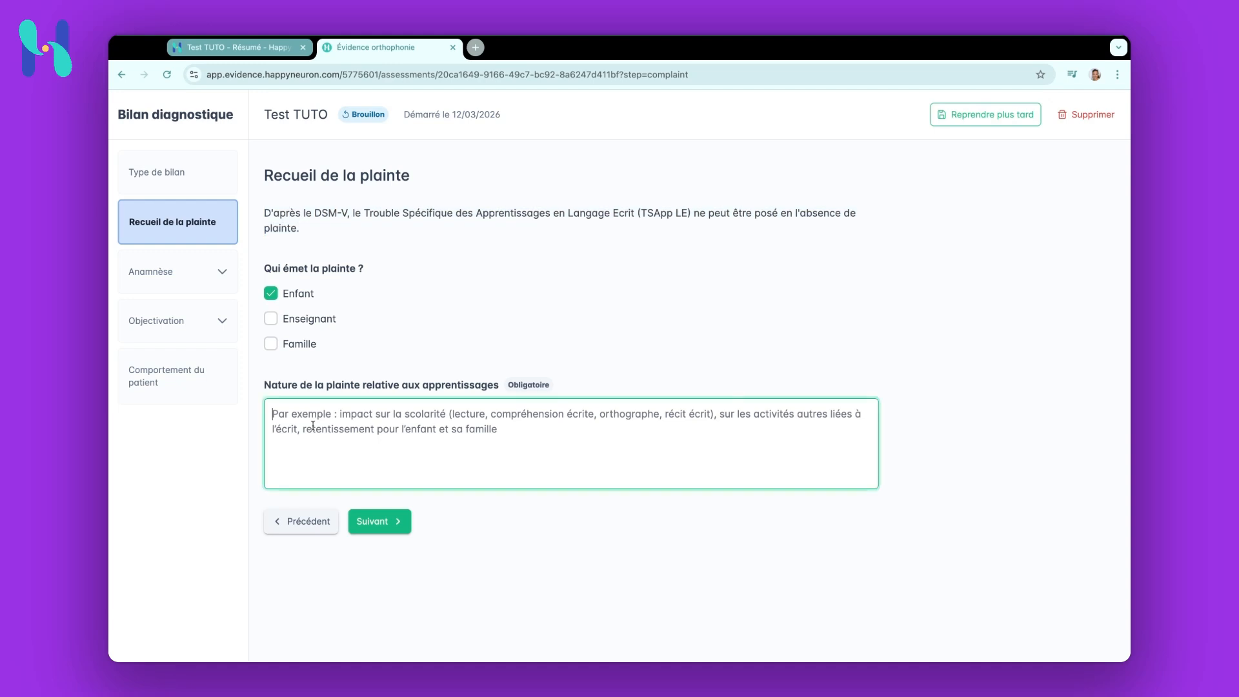
{"action": "type", "text": "TEST"}
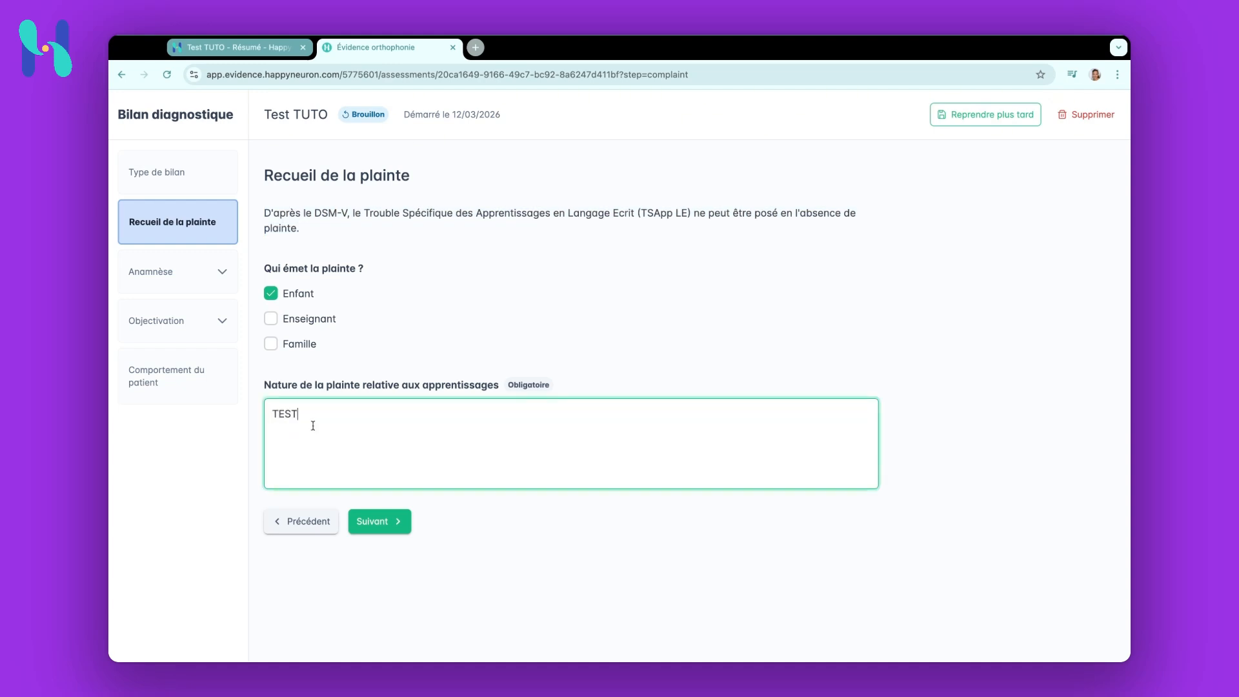
{"action": "left_click", "coordinate": [381, 523]}
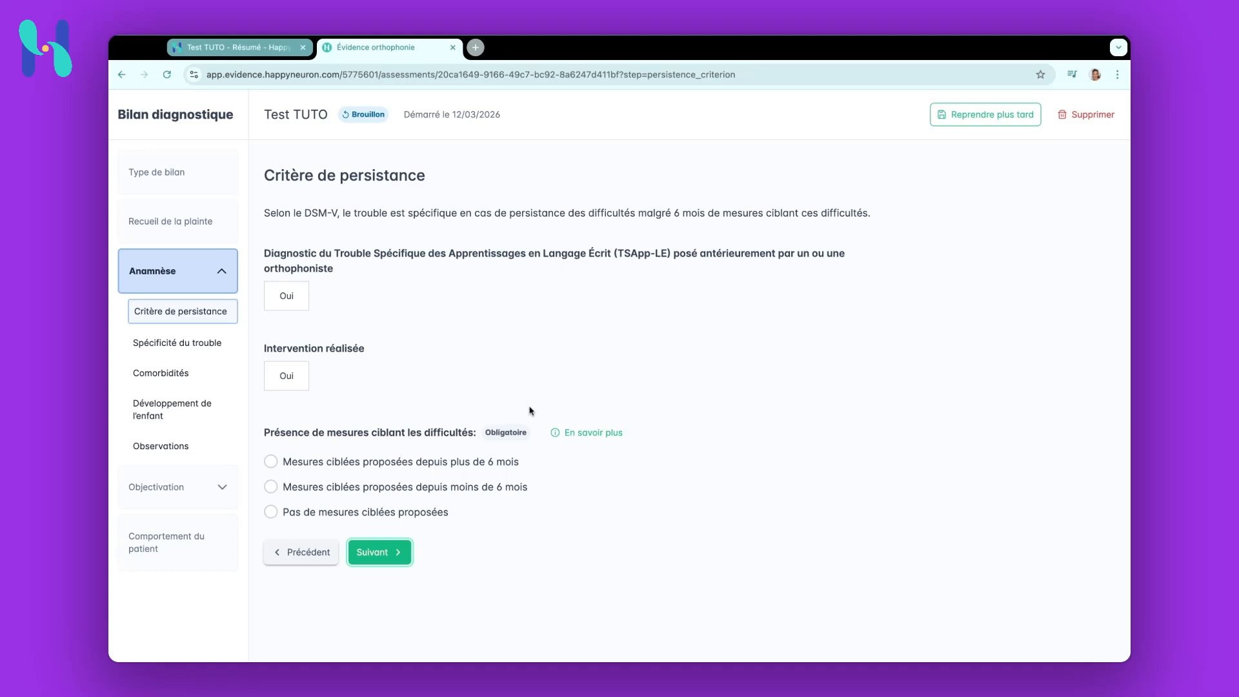
Choose targeted measures proposed for more than 6 months as the persistence criterion and continue
{"action": "left_click", "coordinate": [271, 462]}
{"action": "left_click", "coordinate": [384, 553]}
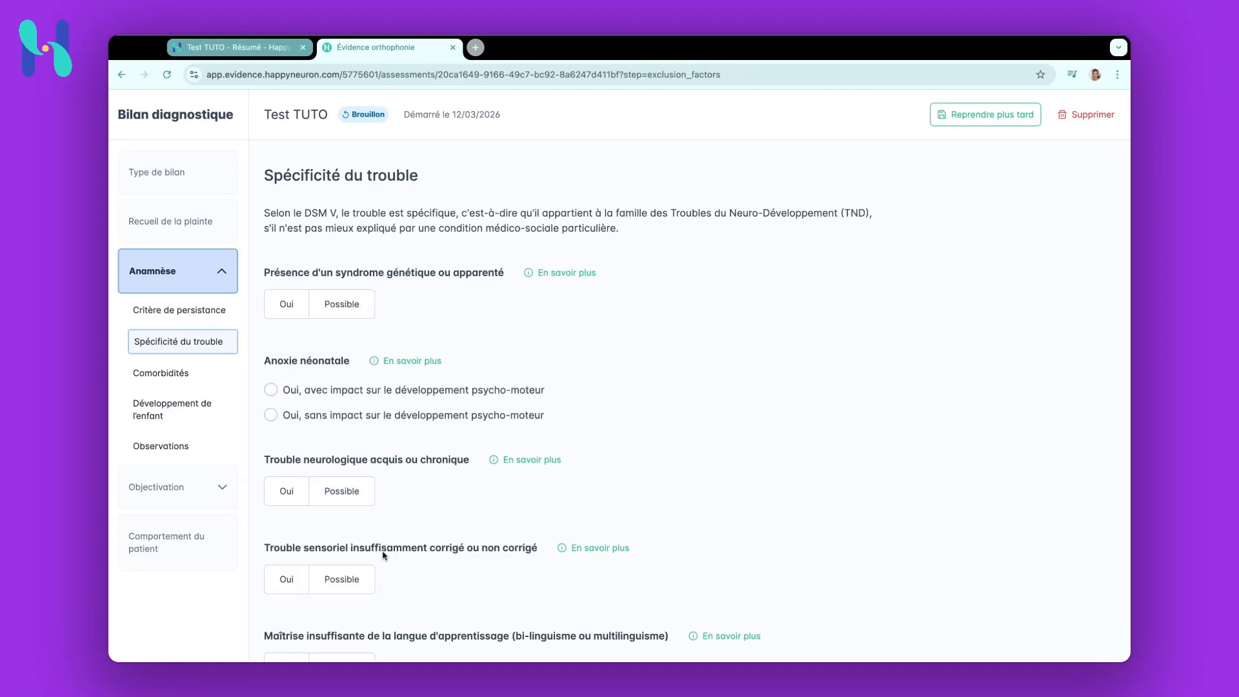
Read the explanatory note on the presence of a genetic or related syndrome
{"action": "triple_click", "coordinate": [266, 214]}
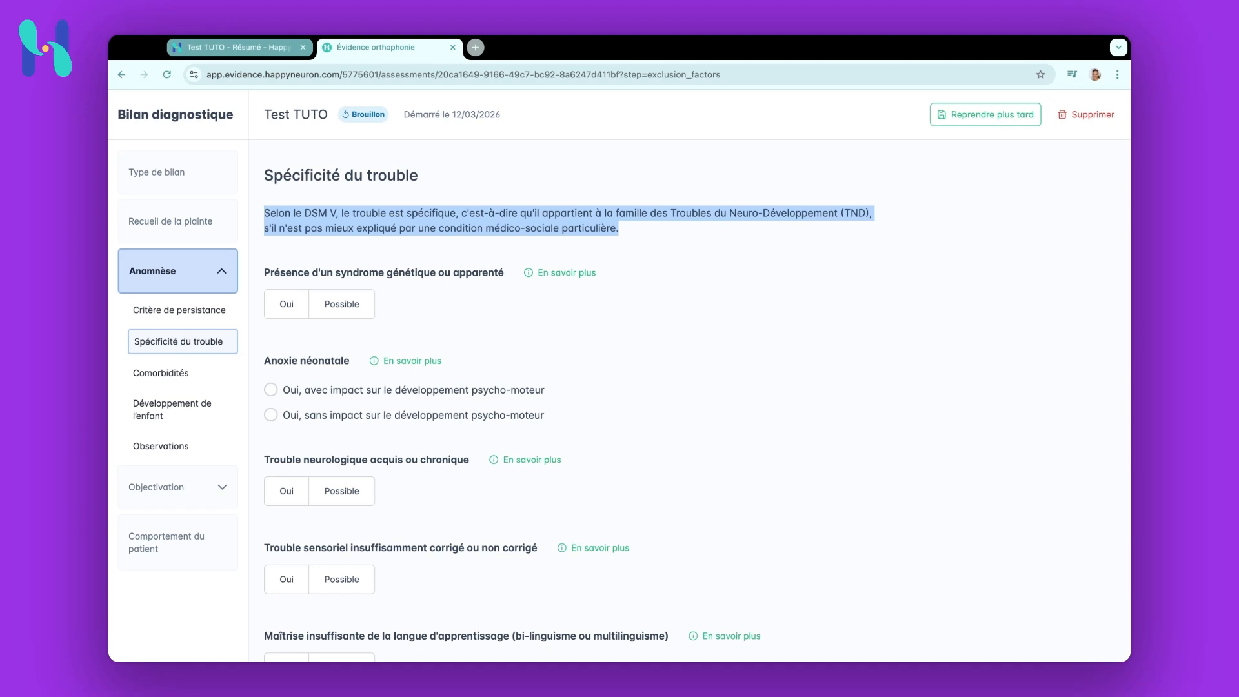
{"action": "left_click", "coordinate": [563, 278]}
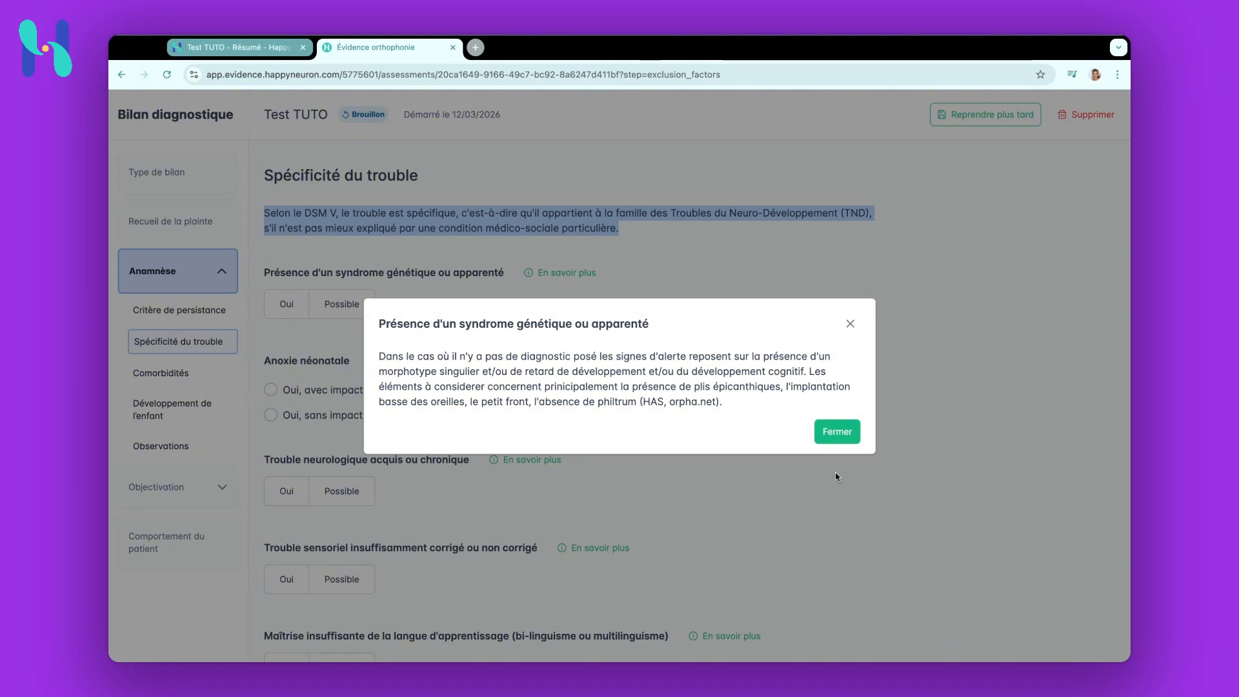
{"action": "left_click", "coordinate": [848, 437]}
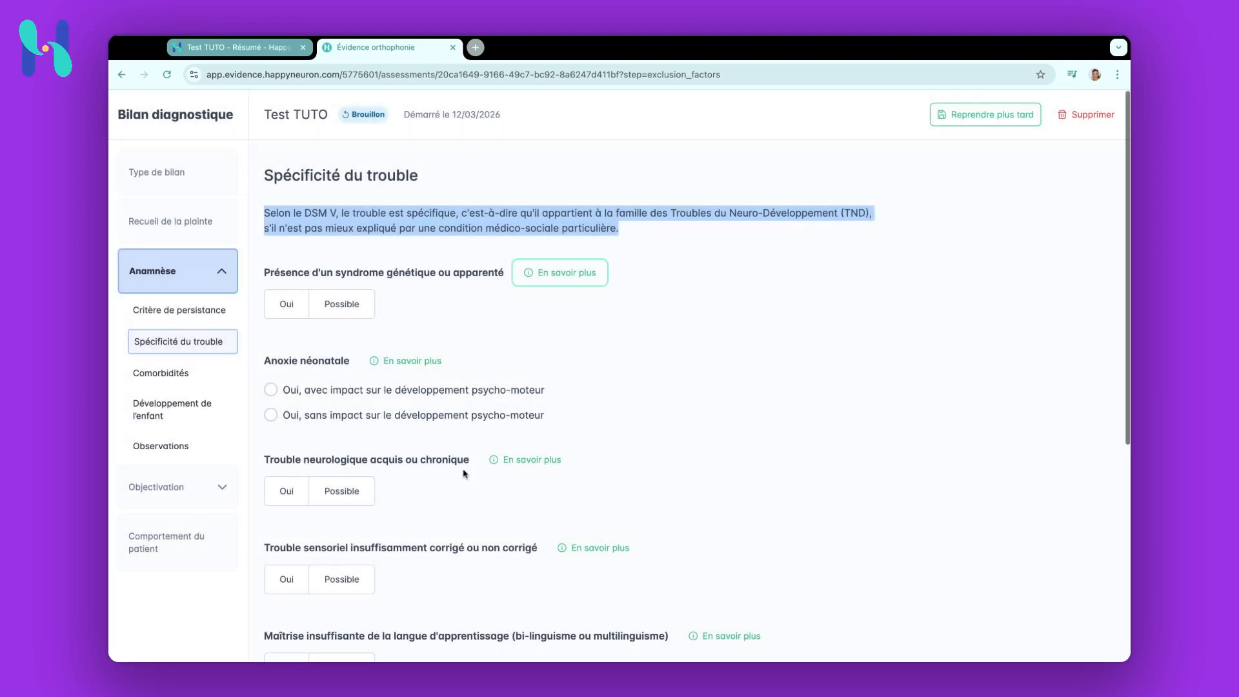
Go to the anamnesis Observations section, enter Maclinique as complementary remarks, and continue
{"action": "scroll", "coordinate": [465, 474], "scroll_direction": "down", "scroll_amount": 1}
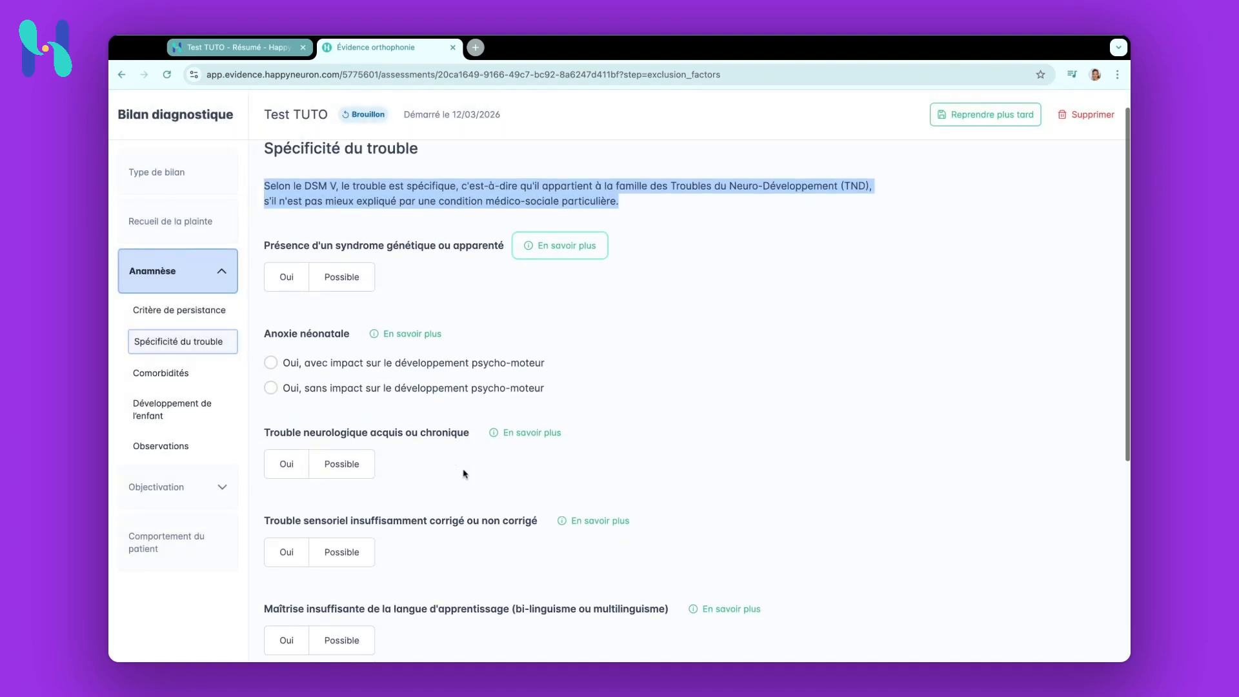
{"action": "left_click", "coordinate": [176, 452]}
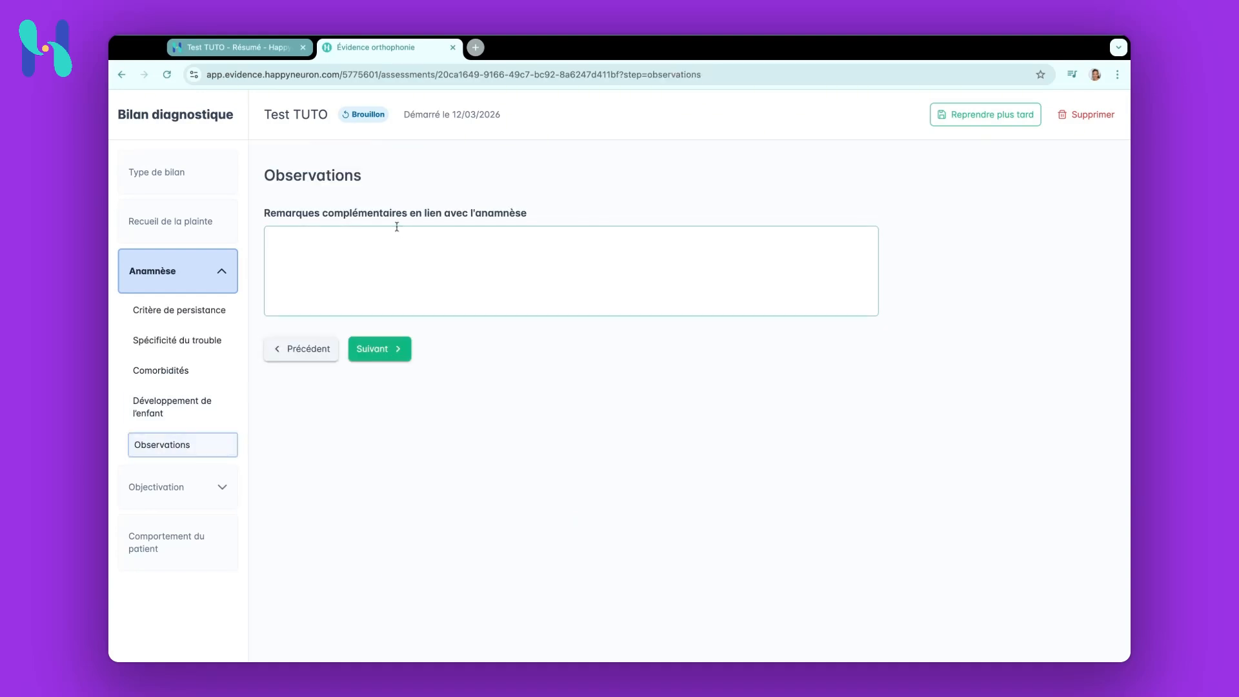
{"action": "left_click", "coordinate": [395, 229]}
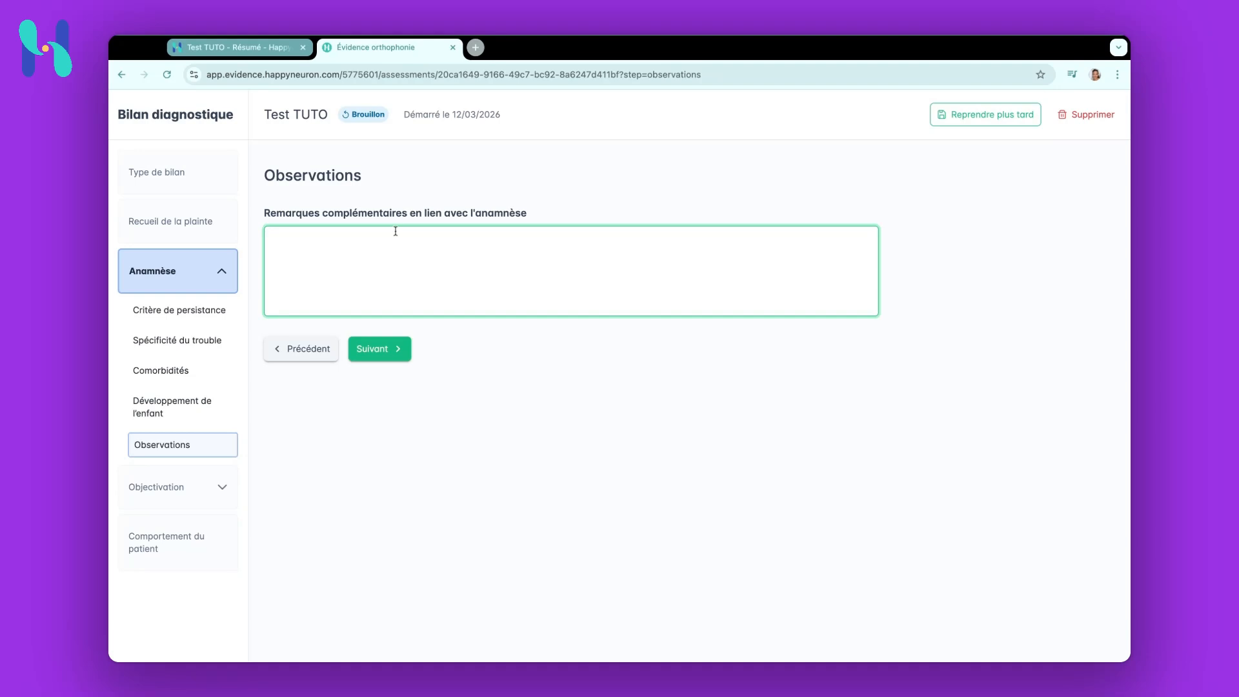
{"action": "type", "text": "Maclinique"}
{"action": "left_click", "coordinate": [370, 348]}
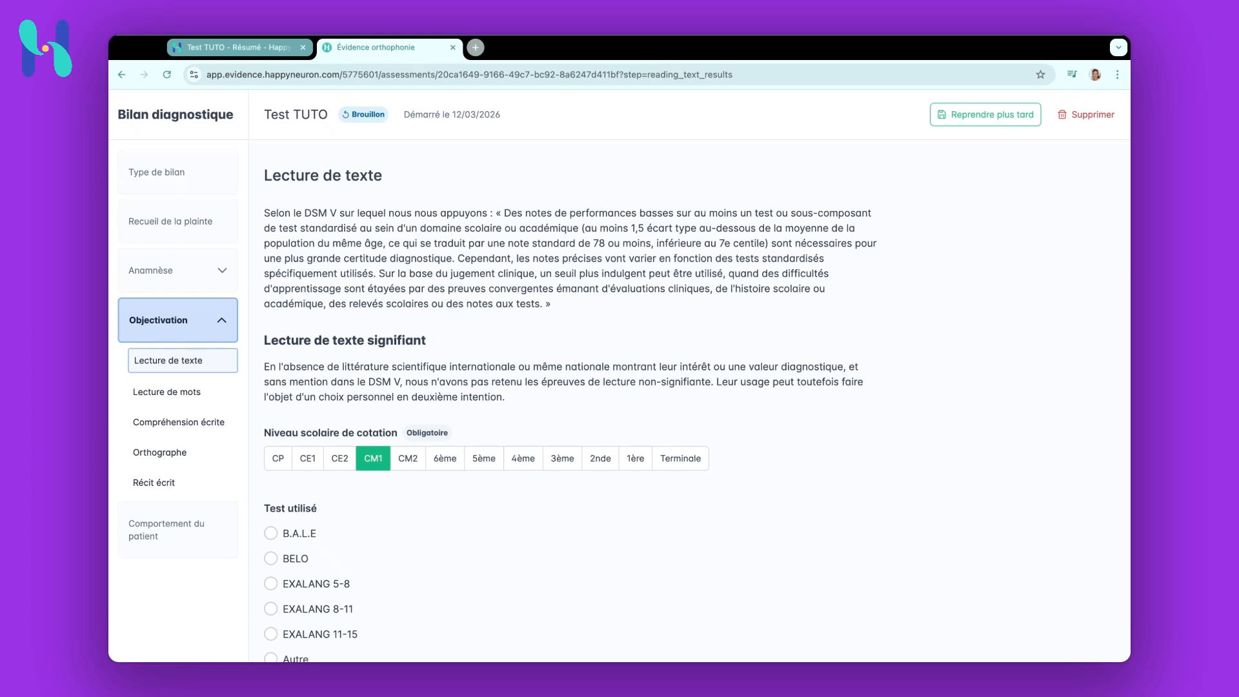
Read the DSM-V guidance and the meaningful text reading explanation on the text reading page
{"action": "scroll", "coordinate": [324, 338], "scroll_direction": "down", "scroll_amount": 2}
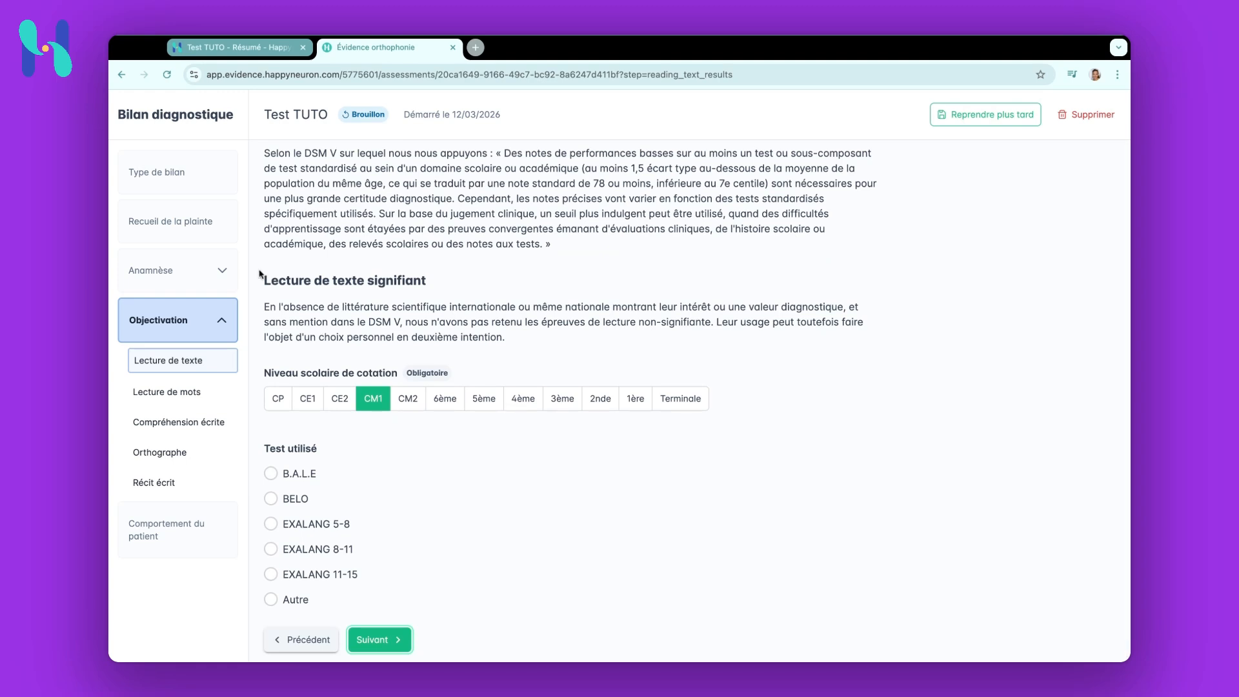
{"action": "left_click_drag", "start_coordinate": [262, 275], "coordinate": [261, 146]}
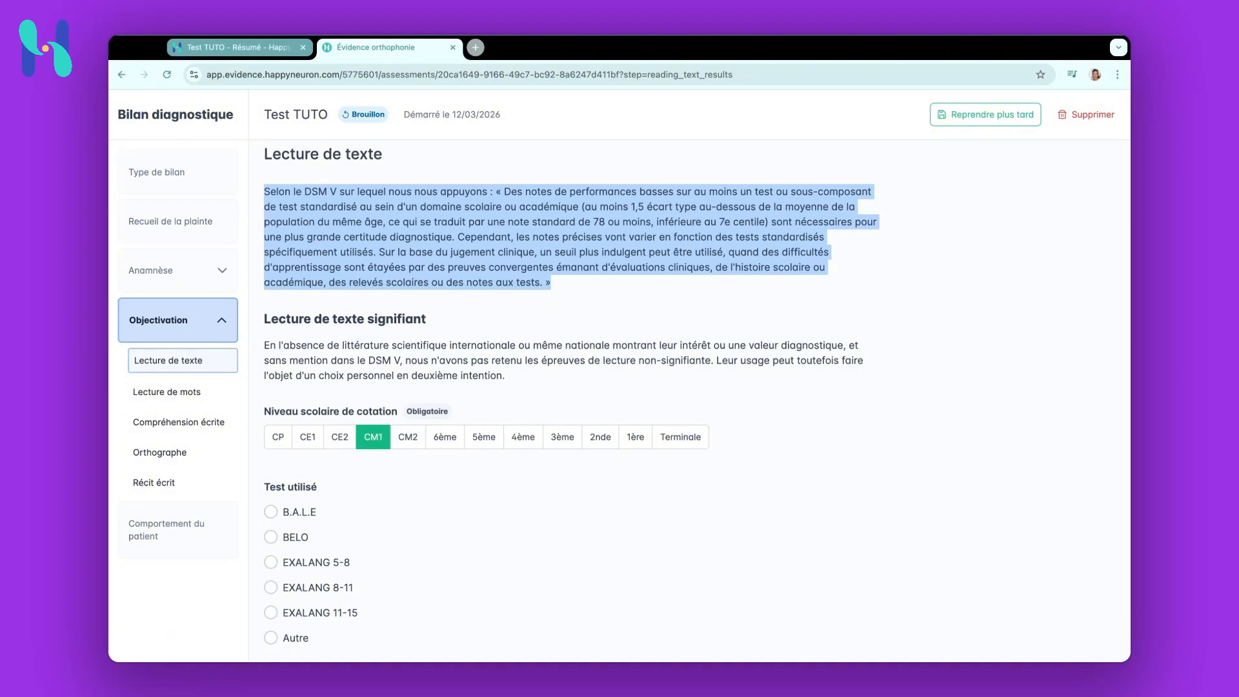
{"action": "left_click_drag", "start_coordinate": [305, 194], "coordinate": [340, 194]}
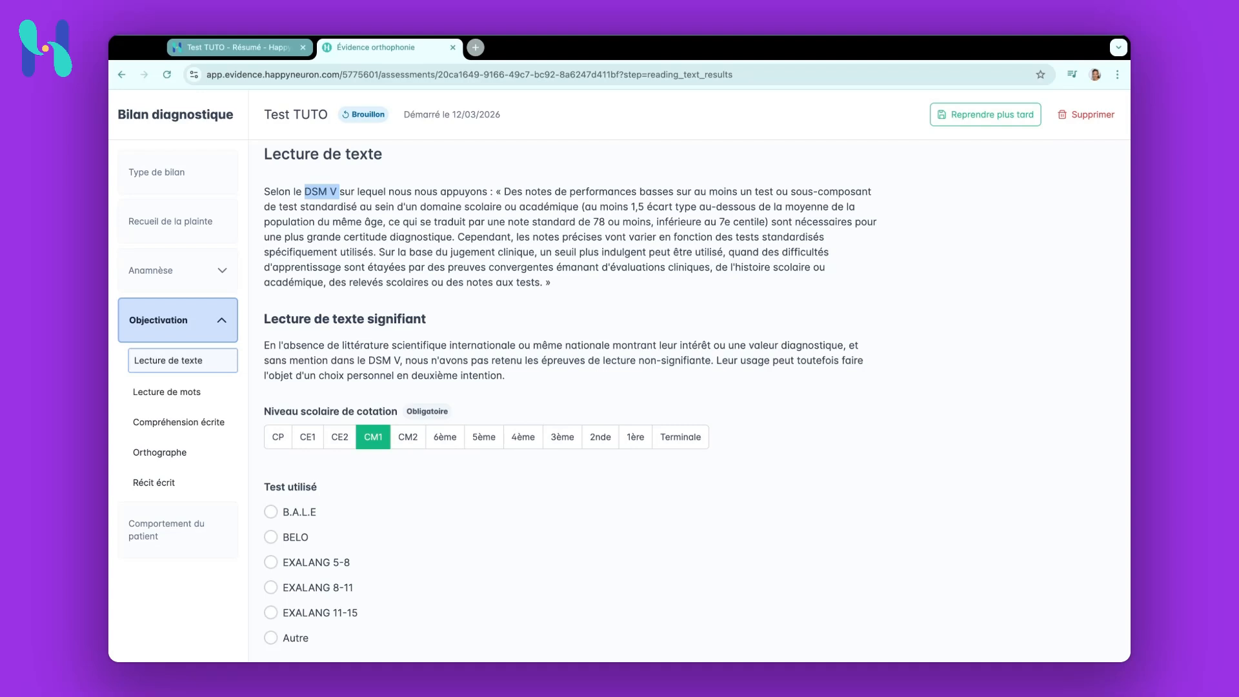
{"action": "left_click", "coordinate": [267, 345]}
{"action": "left_click_drag", "start_coordinate": [266, 345], "coordinate": [505, 376]}
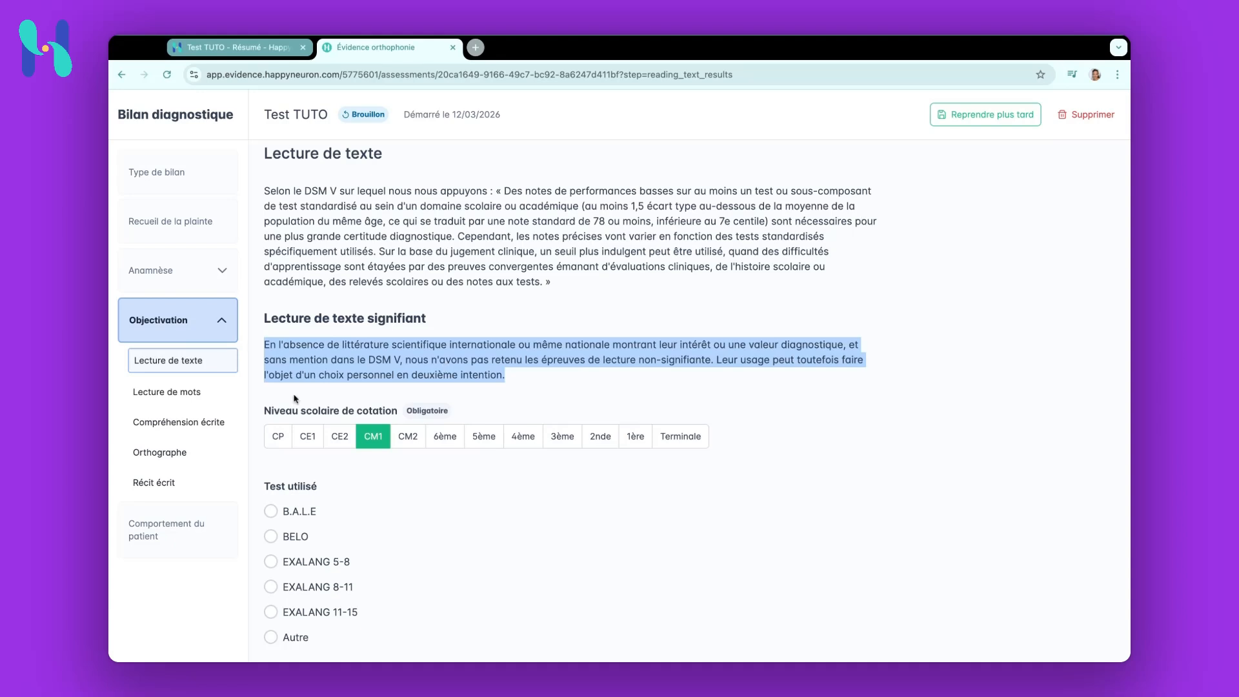
{"action": "scroll", "coordinate": [290, 393], "scroll_direction": "down", "scroll_amount": 2}
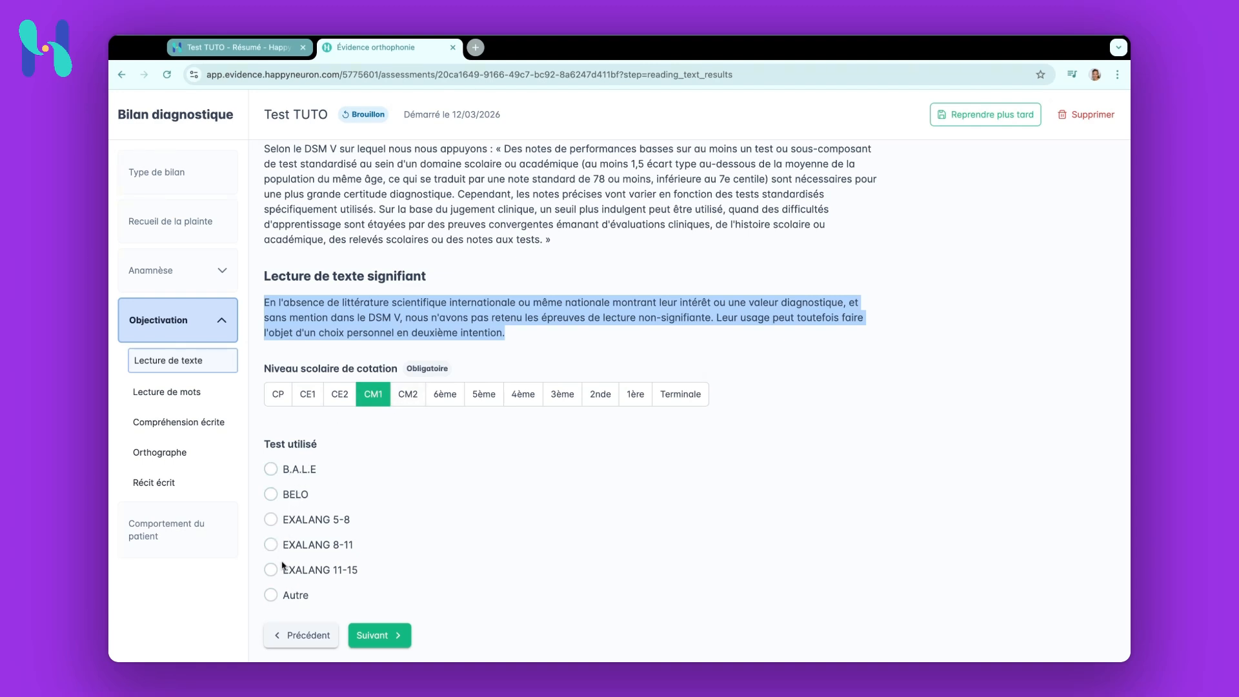
Choose Autre as the test used and enter test personnel as the other test
{"action": "left_click", "coordinate": [271, 595]}
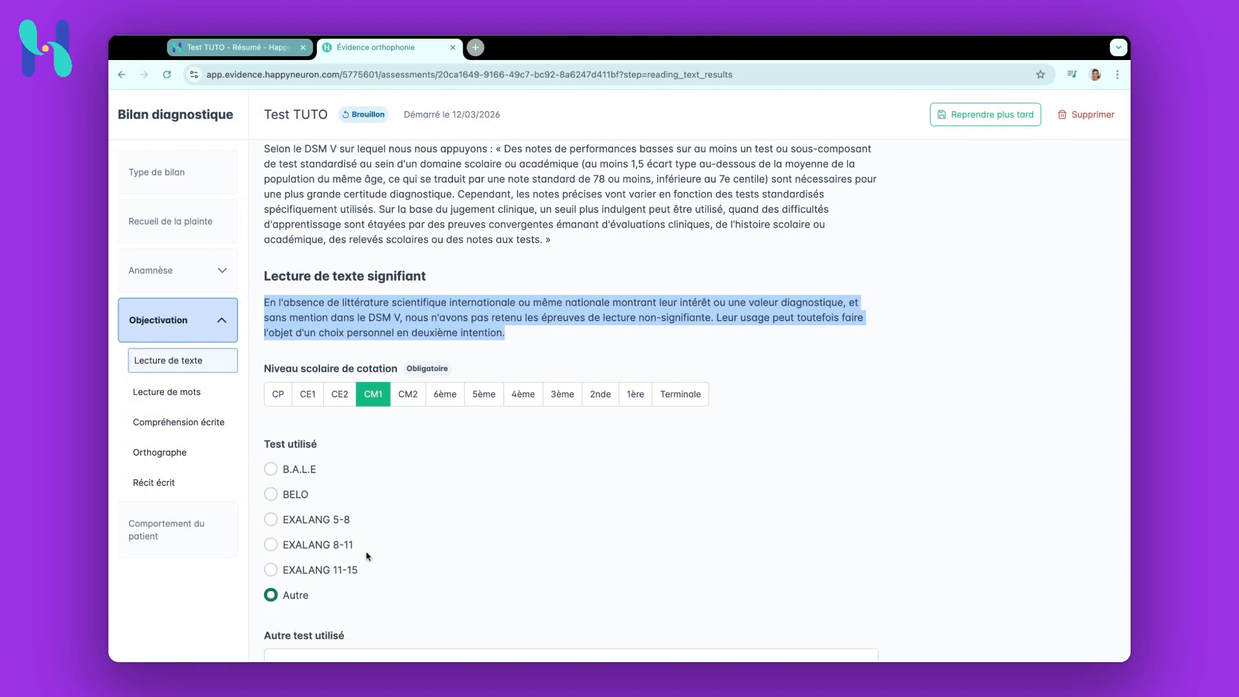
{"action": "scroll", "coordinate": [368, 556], "scroll_direction": "down", "scroll_amount": 2}
{"action": "left_click", "coordinate": [368, 525]}
{"action": "type", "text": "test per"}
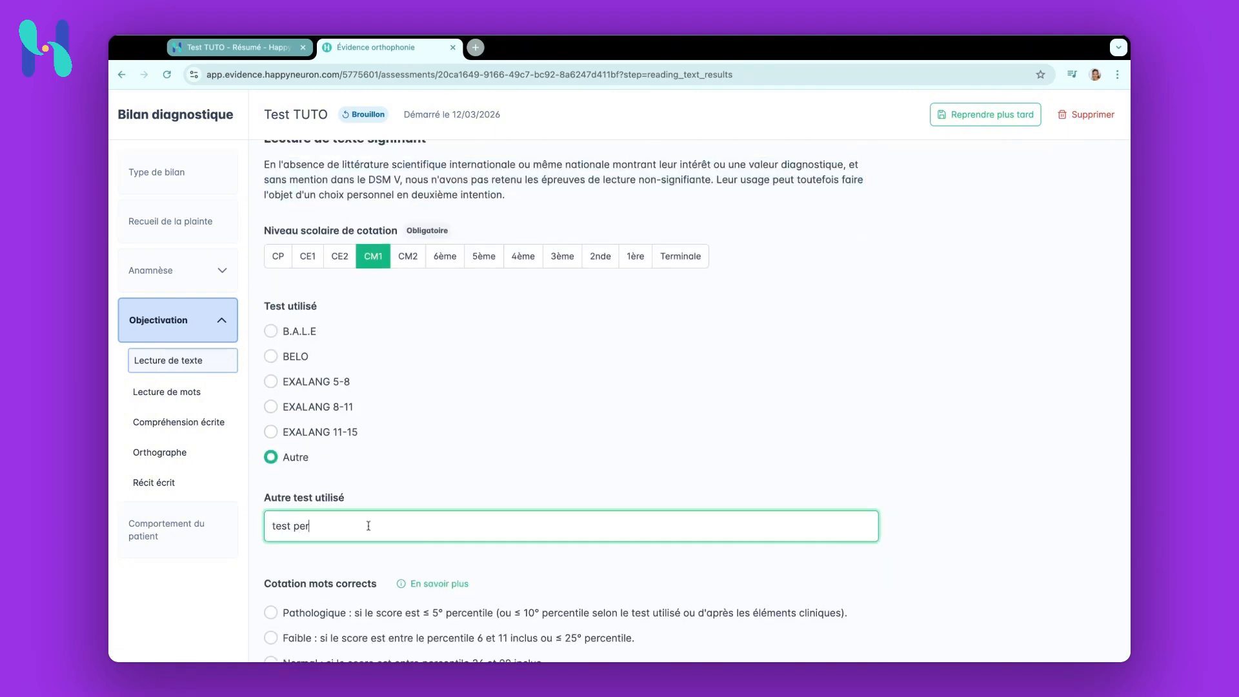
{"action": "type", "text": "sonnel"}
{"action": "scroll", "coordinate": [690, 400], "scroll_direction": "down", "scroll_amount": 3}
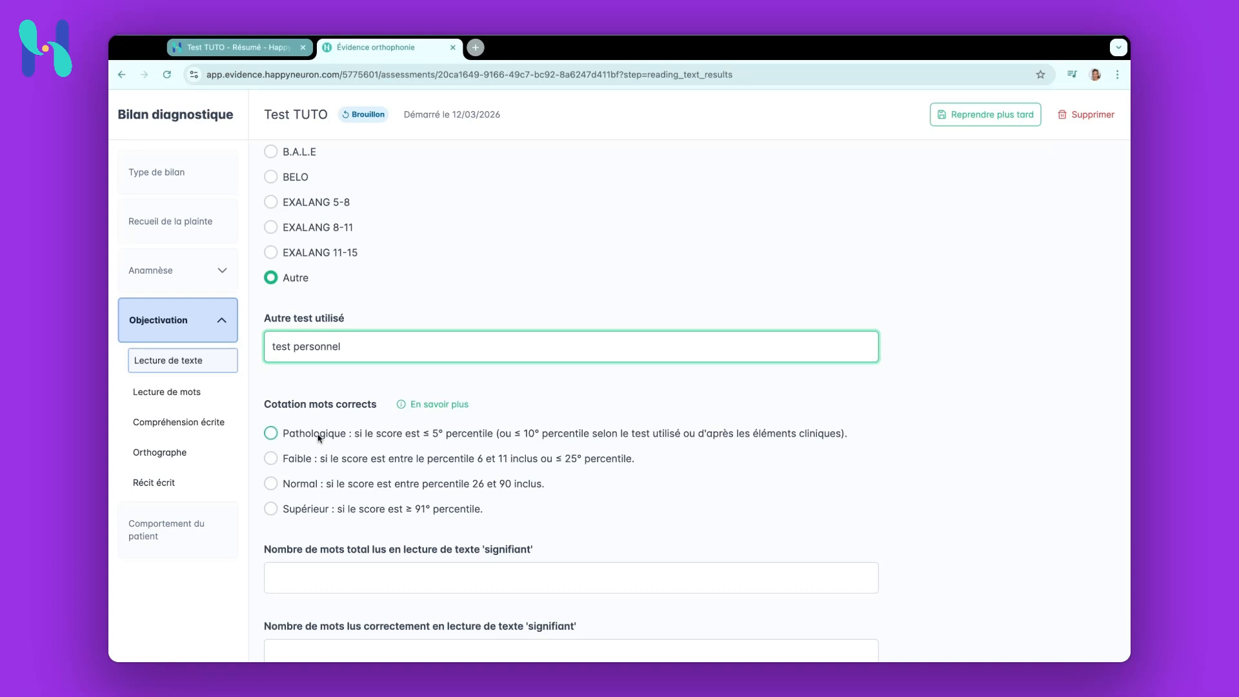
Select EXALANG 8-11 as the test used and open the EXALANG 8-11 data import
{"action": "scroll", "coordinate": [318, 434], "scroll_direction": "up", "scroll_amount": 2}
{"action": "scroll", "coordinate": [318, 438], "scroll_direction": "up", "scroll_amount": 2}
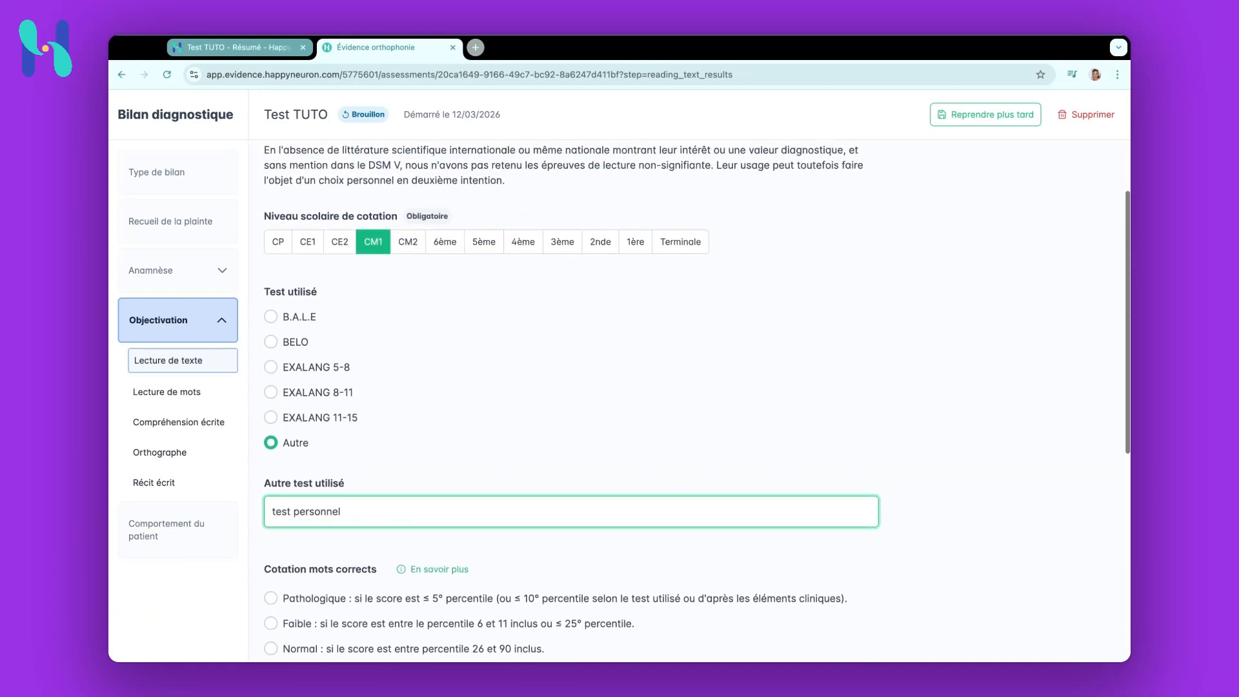
{"action": "left_click", "coordinate": [270, 391]}
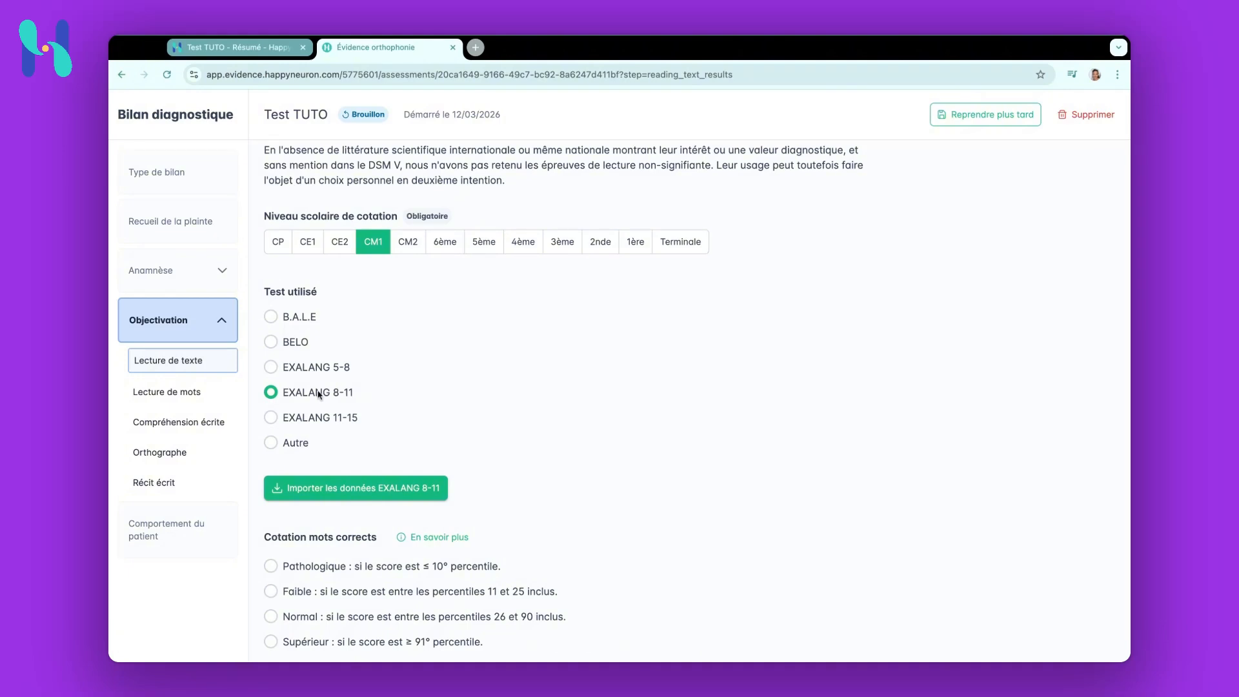
{"action": "left_click", "coordinate": [359, 489]}
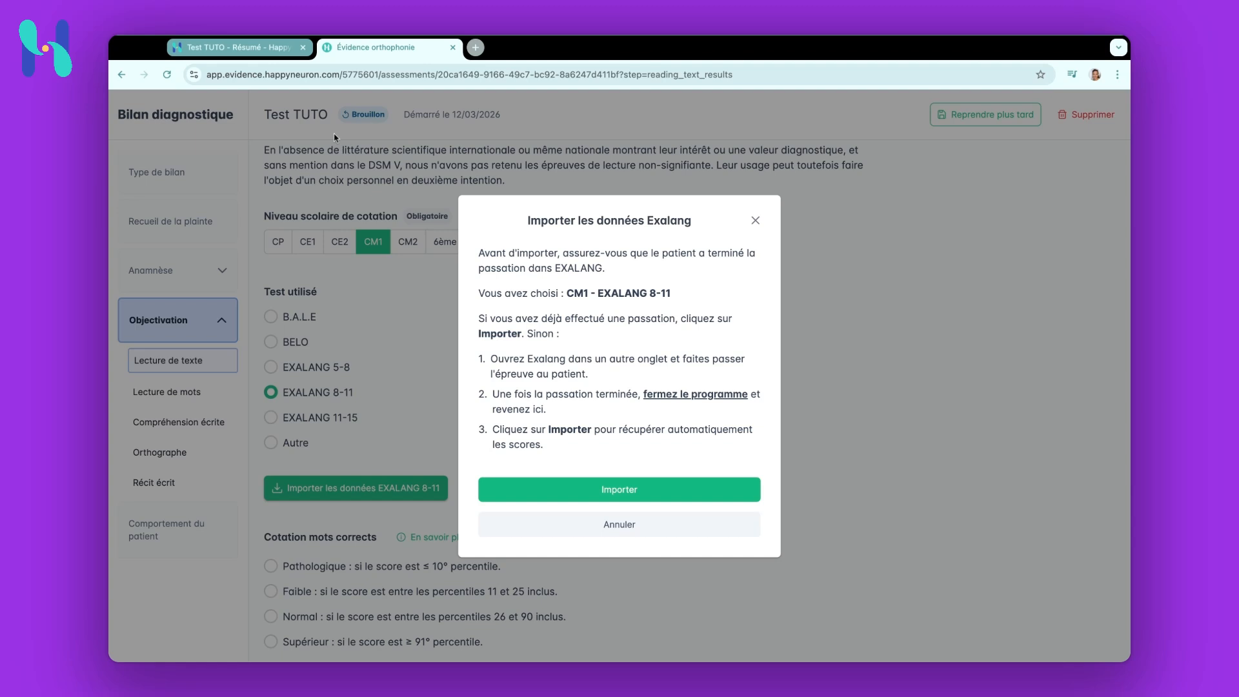
In the Happyneuron Pro patient tab, open the EXAlang 8-11 evaluation and launch its initial assessment
{"action": "left_click", "coordinate": [264, 54]}
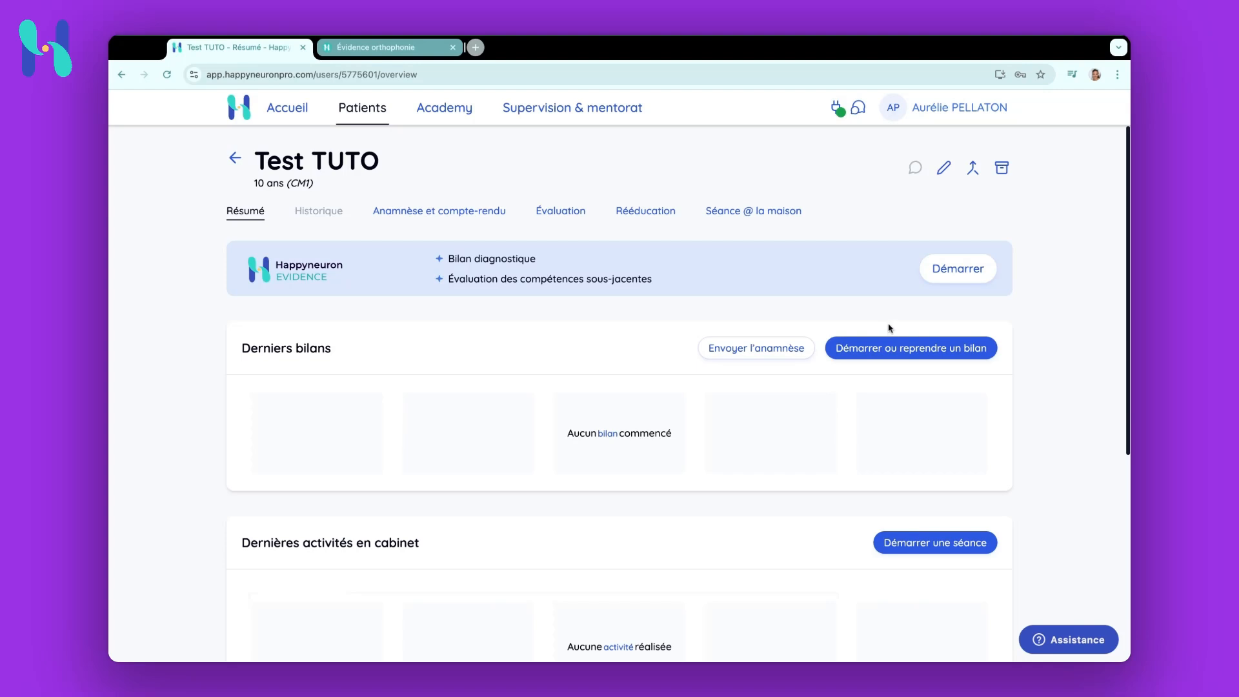
{"action": "left_click", "coordinate": [880, 354]}
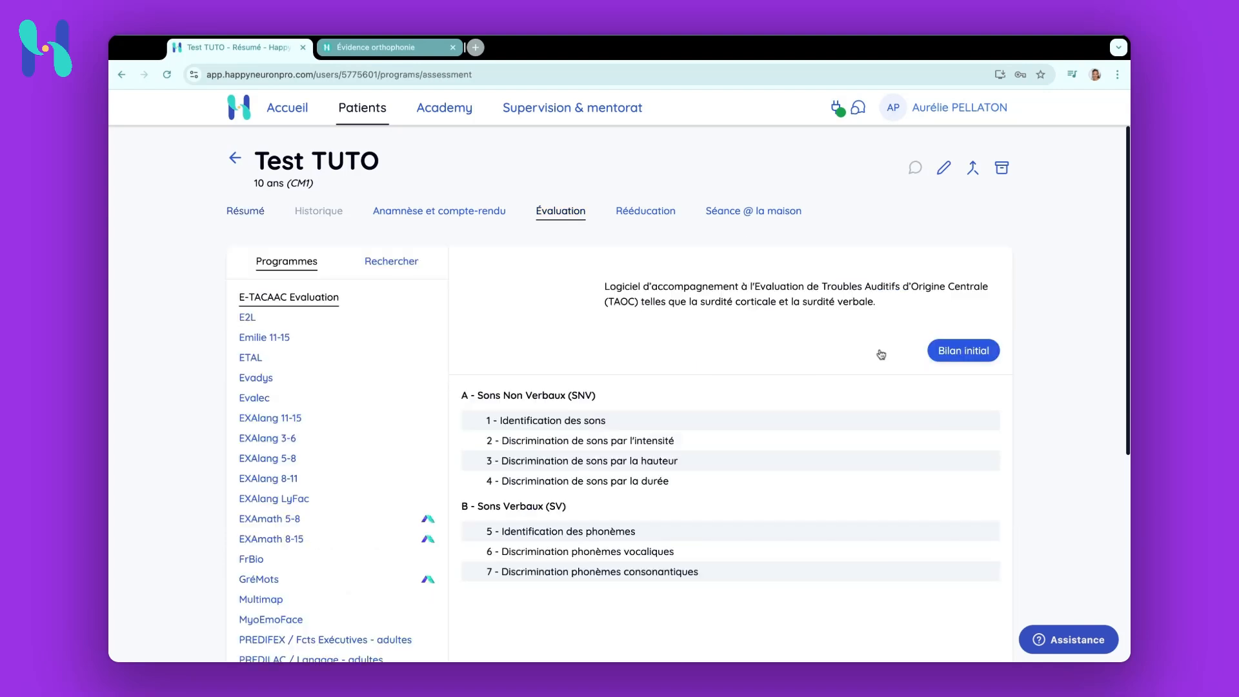
{"action": "left_click", "coordinate": [284, 480]}
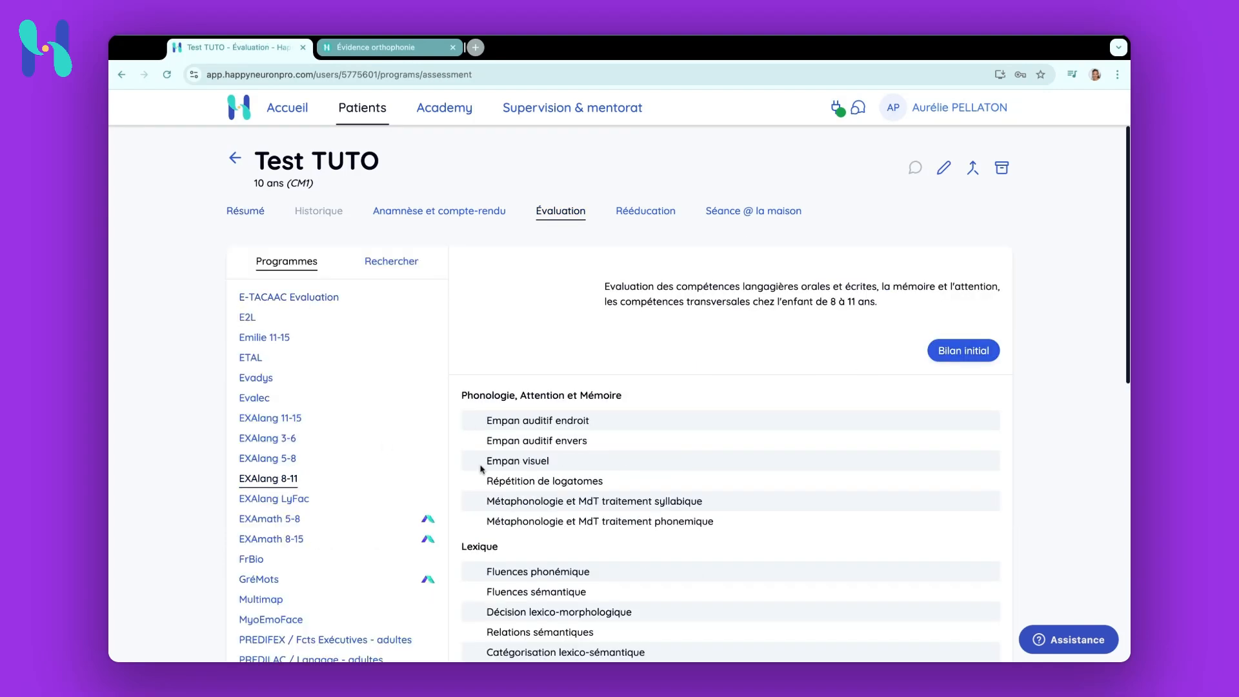
{"action": "left_click", "coordinate": [943, 352]}
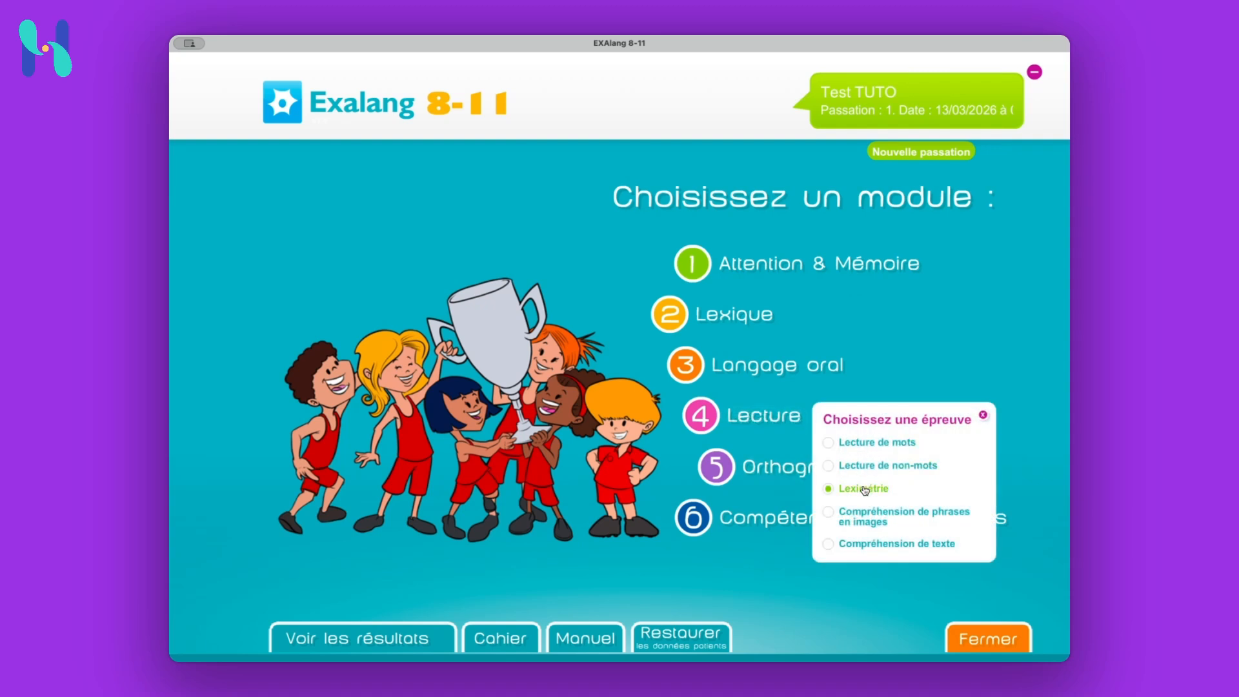
View the Exalang results, return to the module menu, and close the program
{"action": "left_click", "coordinate": [390, 635]}
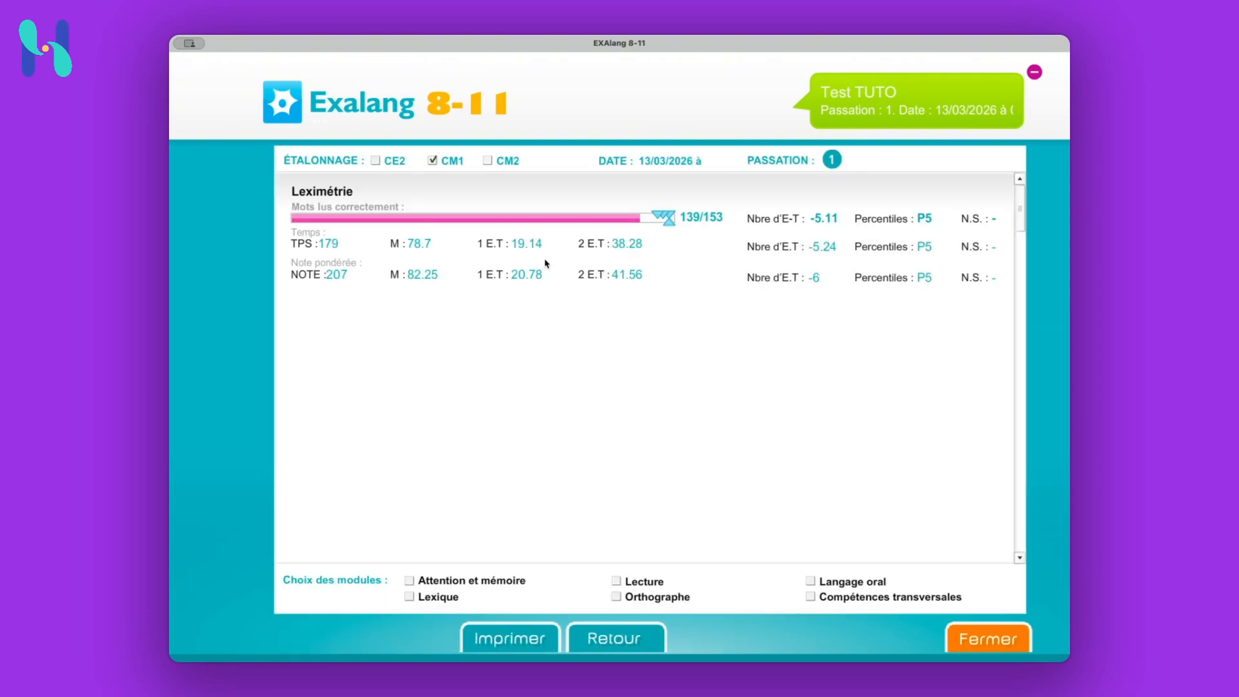
{"action": "left_click", "coordinate": [619, 638]}
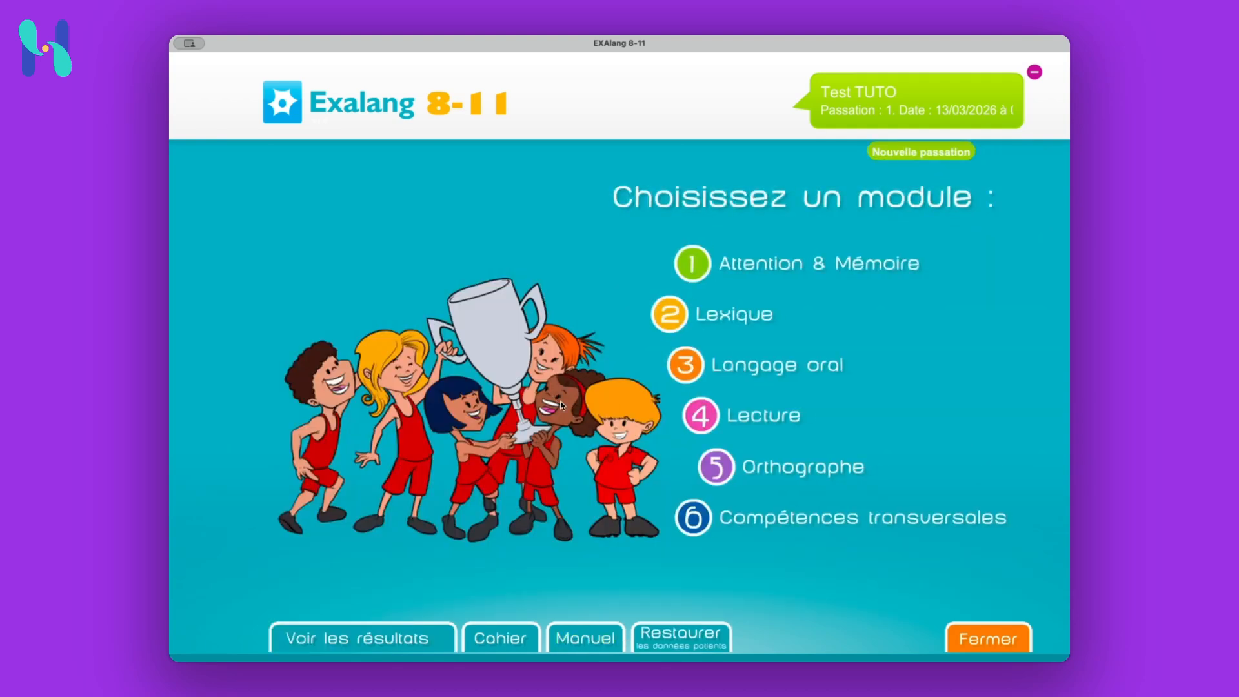
{"action": "left_click", "coordinate": [975, 636]}
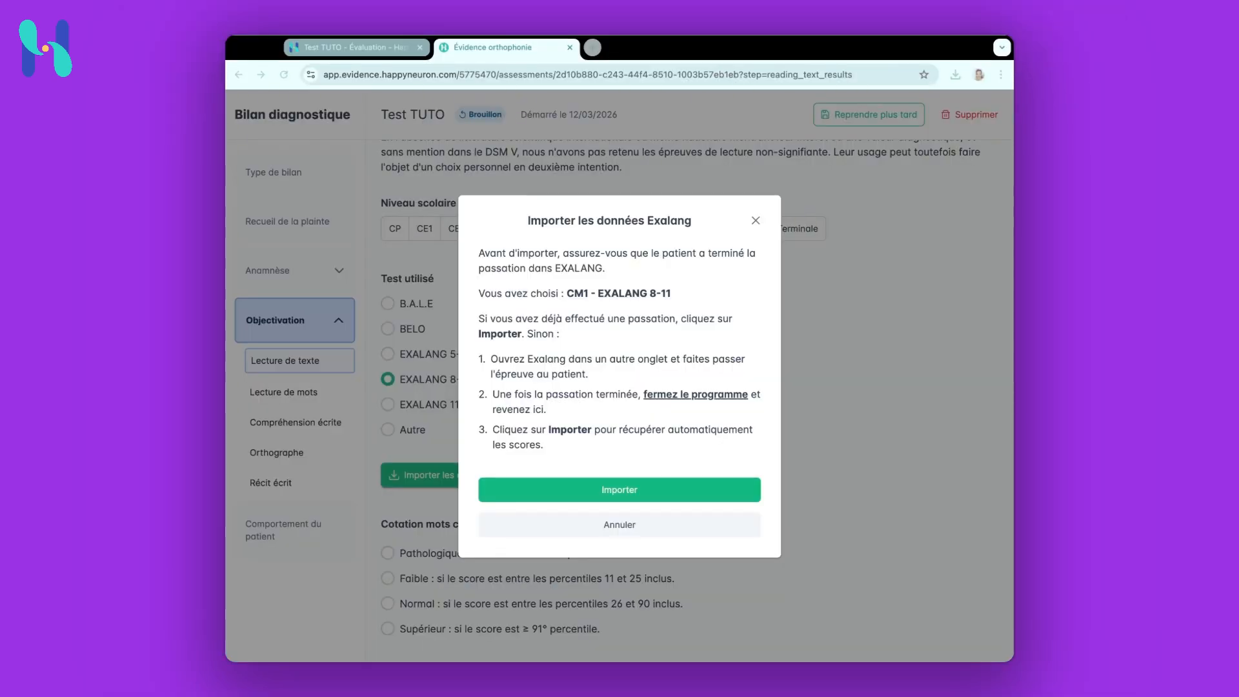
Import the EXALANG 8-11 data into the text-reading section and highlight the imported score note
{"action": "left_click", "coordinate": [628, 492]}
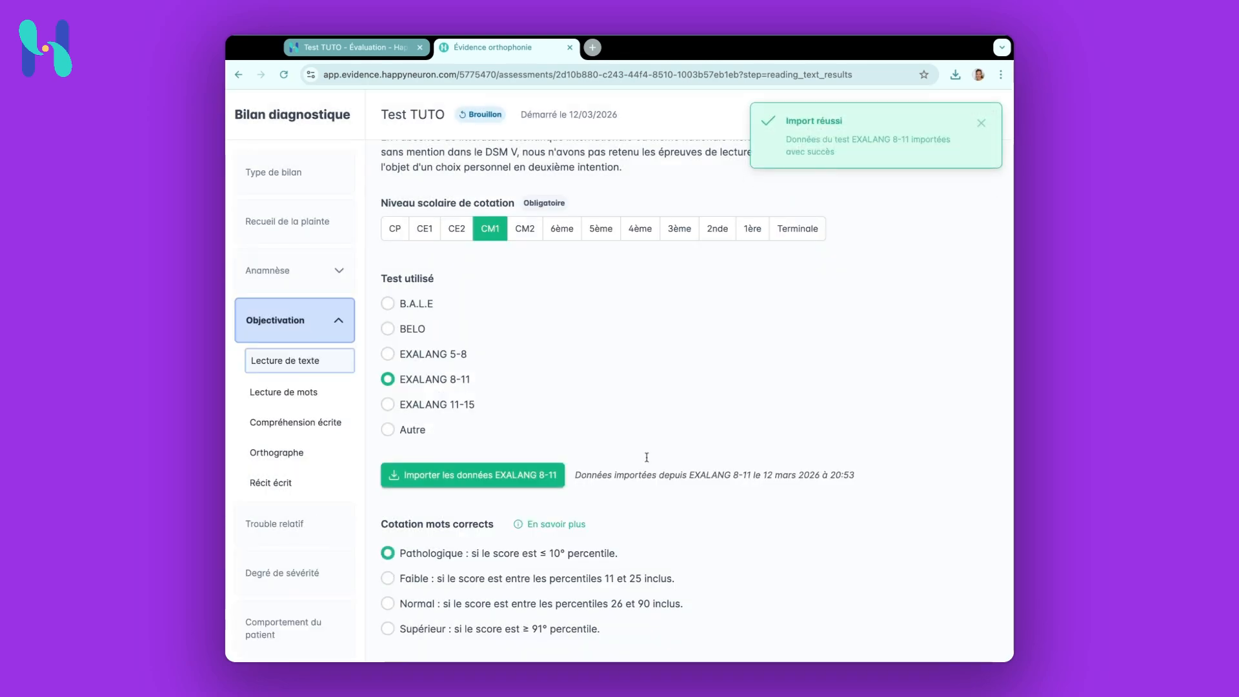
{"action": "scroll", "coordinate": [623, 452], "scroll_direction": "down", "scroll_amount": 1}
{"action": "scroll", "coordinate": [623, 452], "scroll_direction": "down", "scroll_amount": 3}
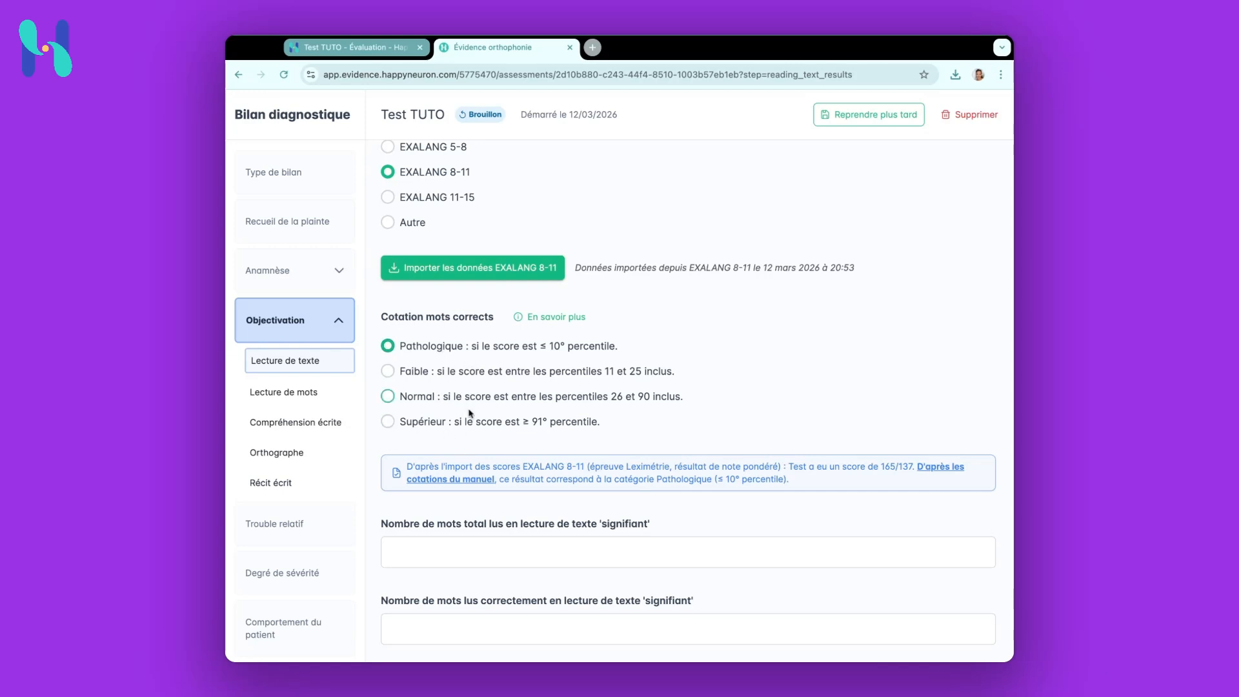
{"action": "scroll", "coordinate": [558, 472], "scroll_direction": "down", "scroll_amount": 1}
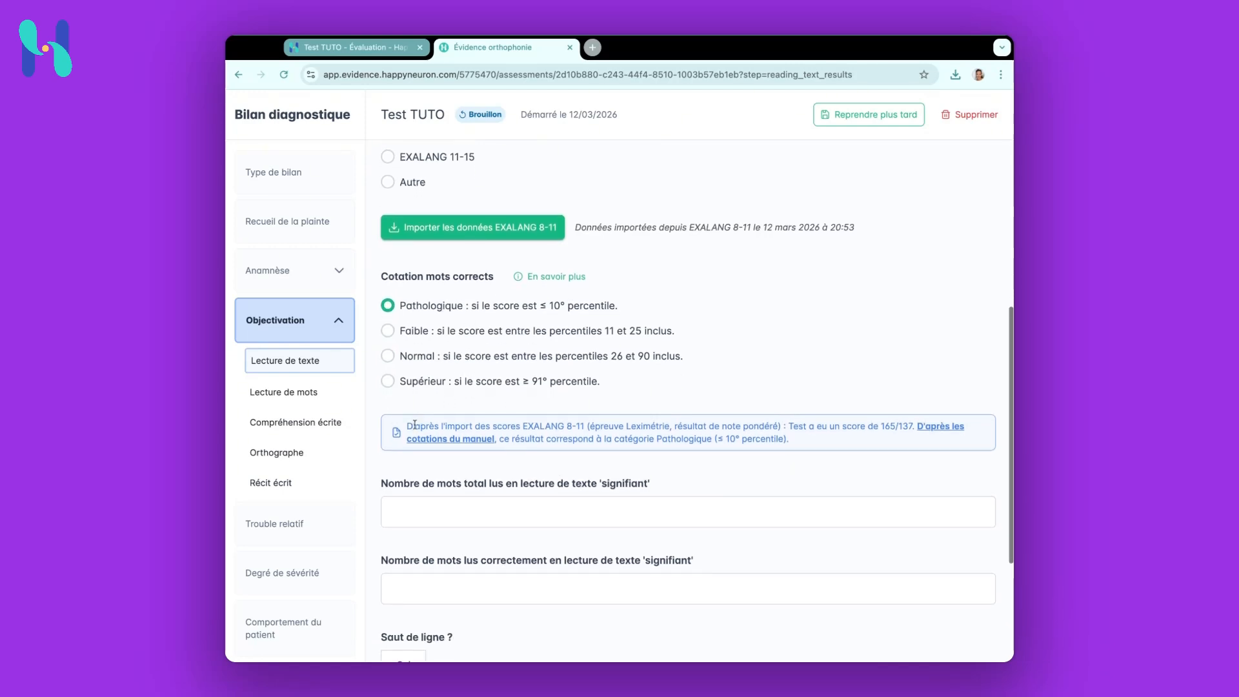
{"action": "left_click_drag", "start_coordinate": [408, 427], "coordinate": [774, 437]}
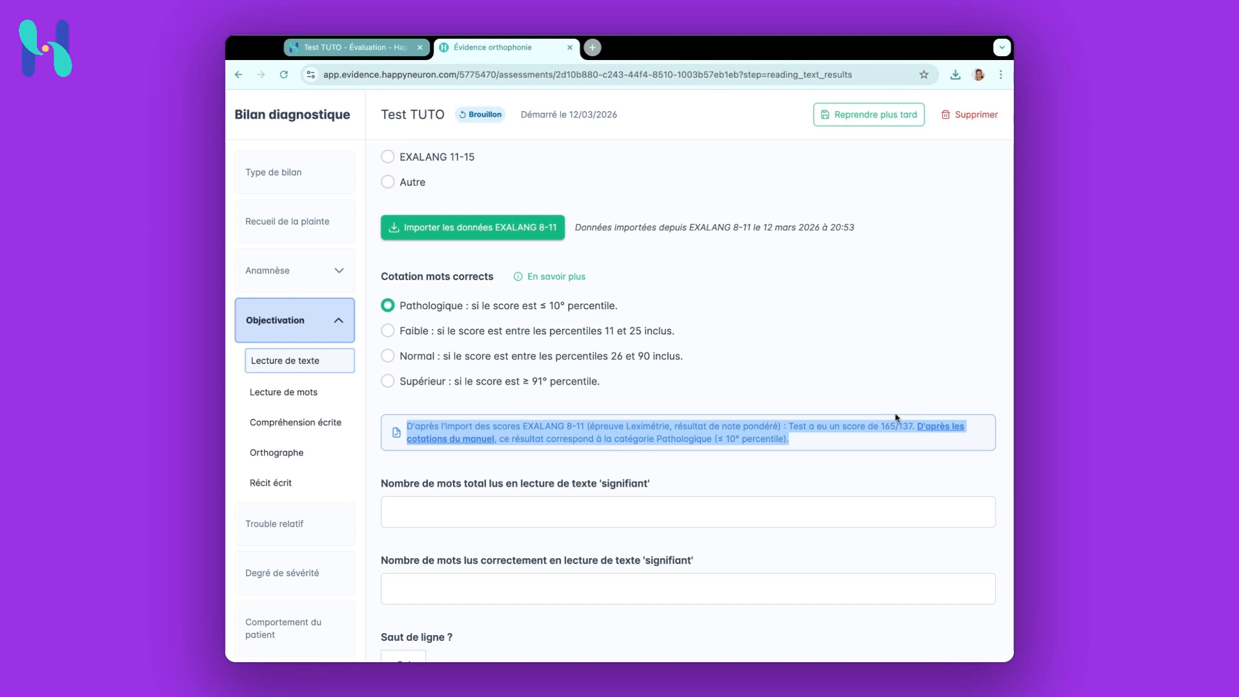
Enter 153 as the total words read and 139 as the words read correctly in meaningful text reading
{"action": "left_click", "coordinate": [495, 514]}
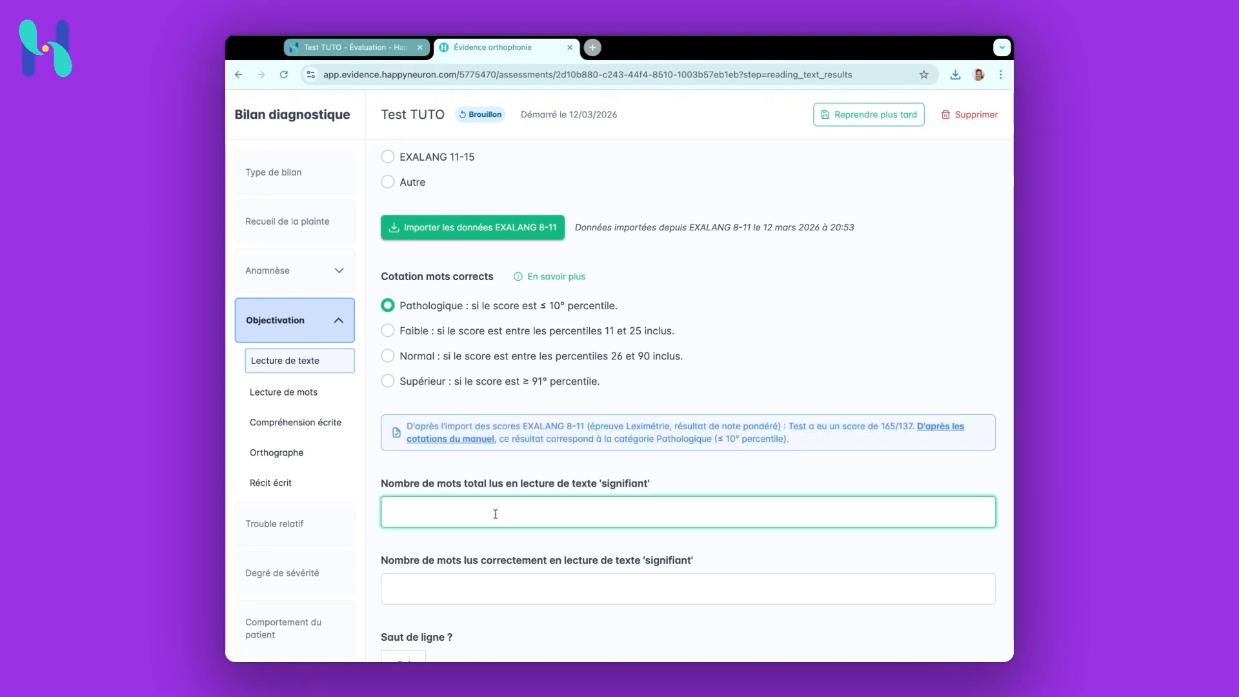
{"action": "type", "text": "1"}
{"action": "key", "text": "Home"}
{"action": "type", "text": "53"}
{"action": "key", "text": "BackSpace"}
{"action": "key", "text": "BackSpace"}
{"action": "type", "text": "53"}
{"action": "left_click", "coordinate": [421, 593]}
{"action": "type", "text": "139"}
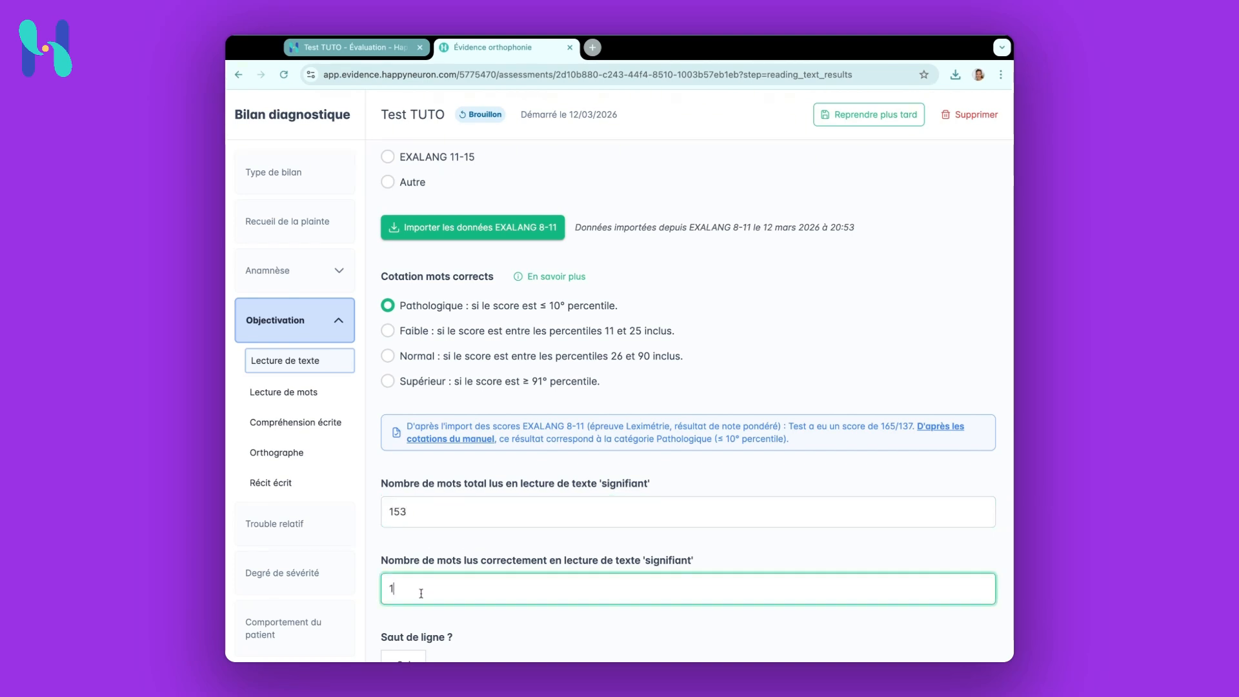
{"action": "left_click", "coordinate": [475, 620]}
{"action": "scroll", "coordinate": [475, 617], "scroll_direction": "down", "scroll_amount": 2}
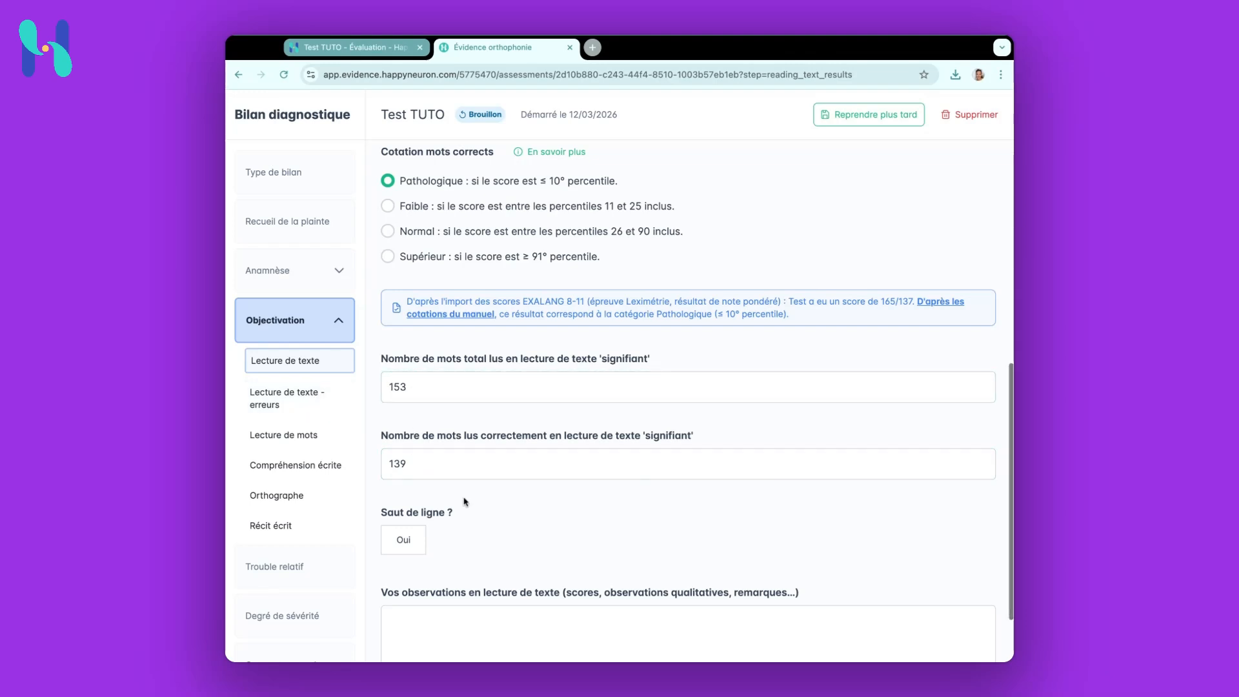
{"action": "scroll", "coordinate": [465, 501], "scroll_direction": "down", "scroll_amount": 3}
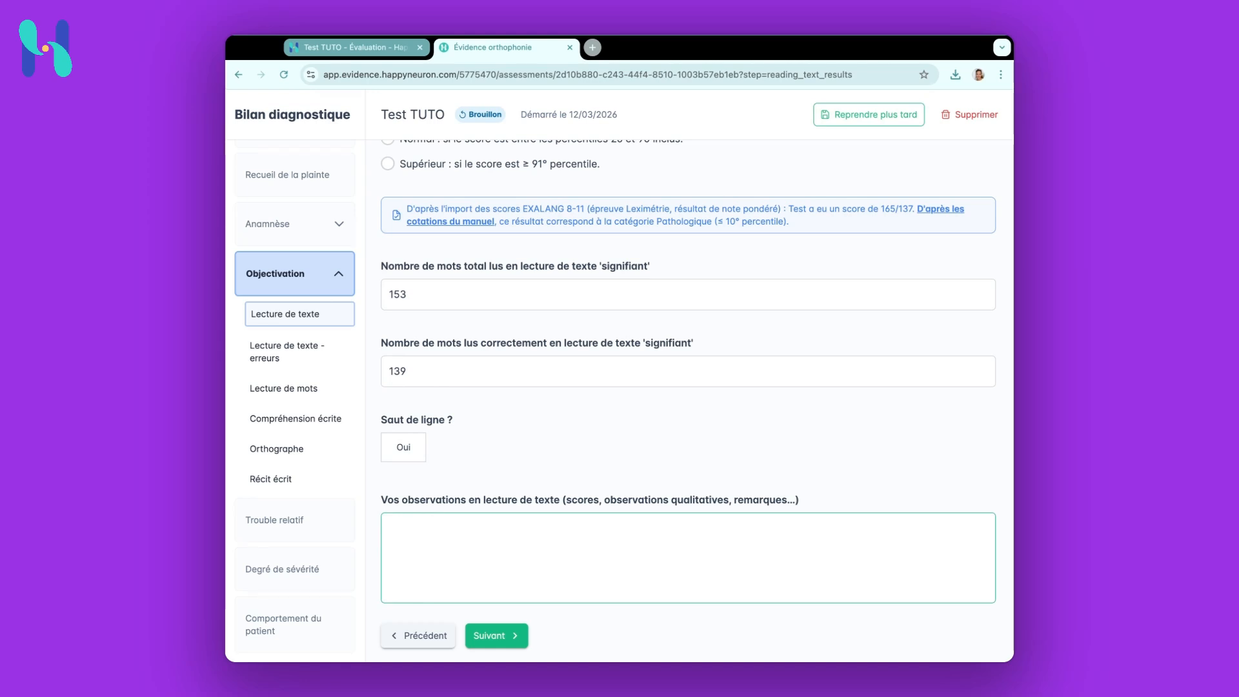
Write text-reading observations: "153 mots lus, p.10", "Précision 139/153, p.5" and "Agitation motrice +++" on separate lines
{"action": "left_click", "coordinate": [423, 537]}
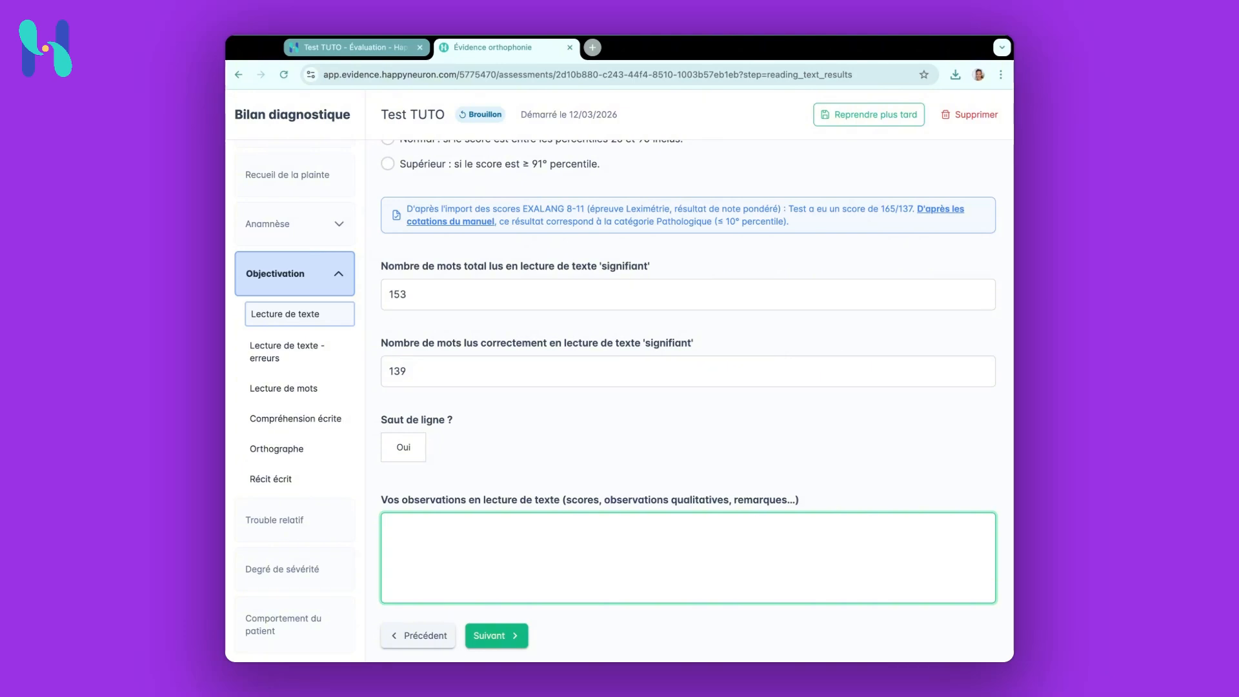
{"action": "type", "text": "1"}
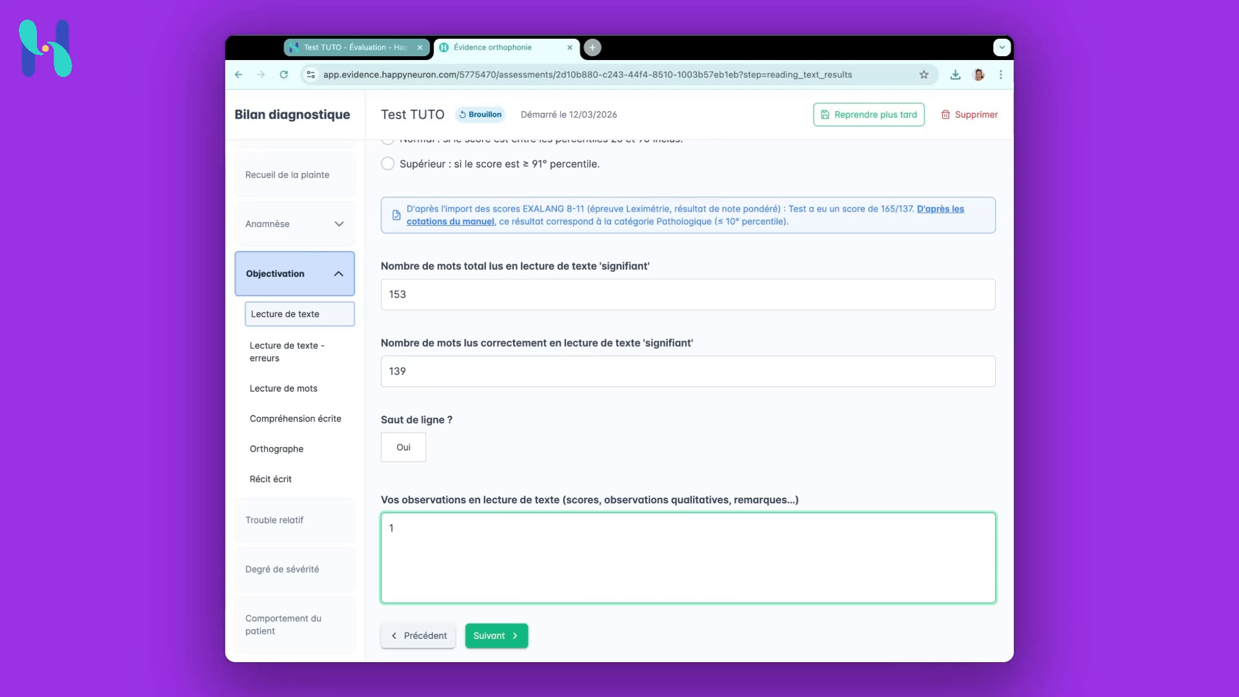
{"action": "type", "text": "53 mots l"}
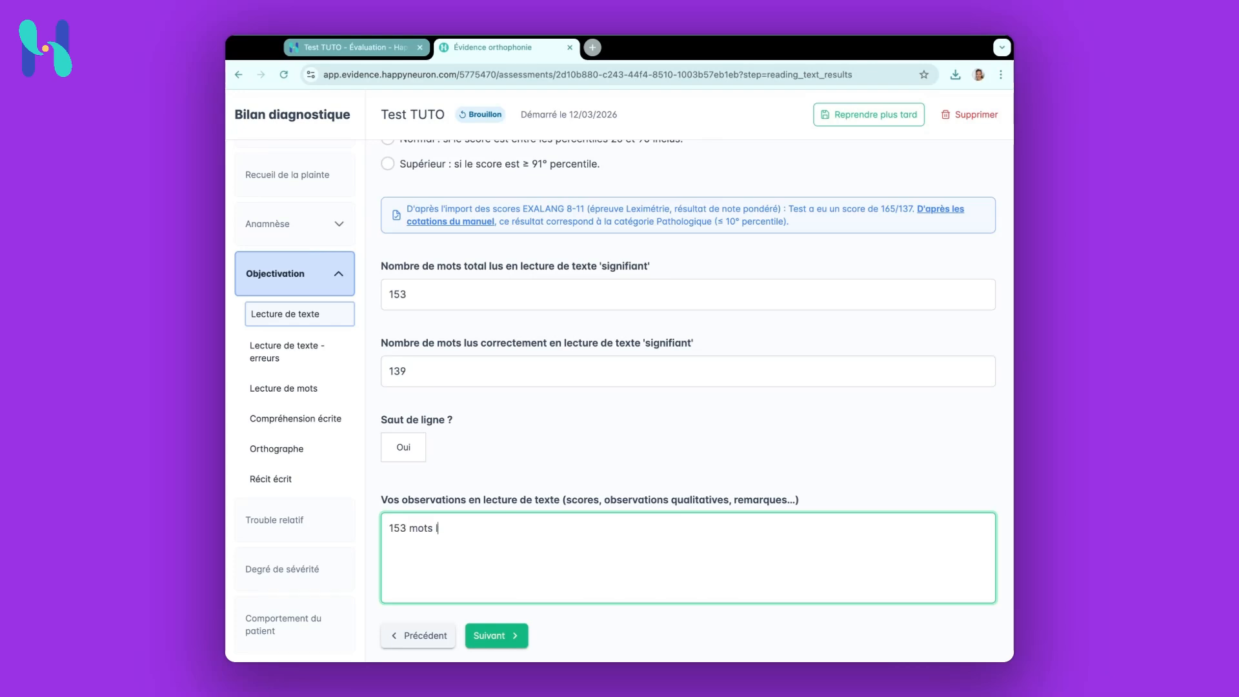
{"action": "type", "text": "us, p."}
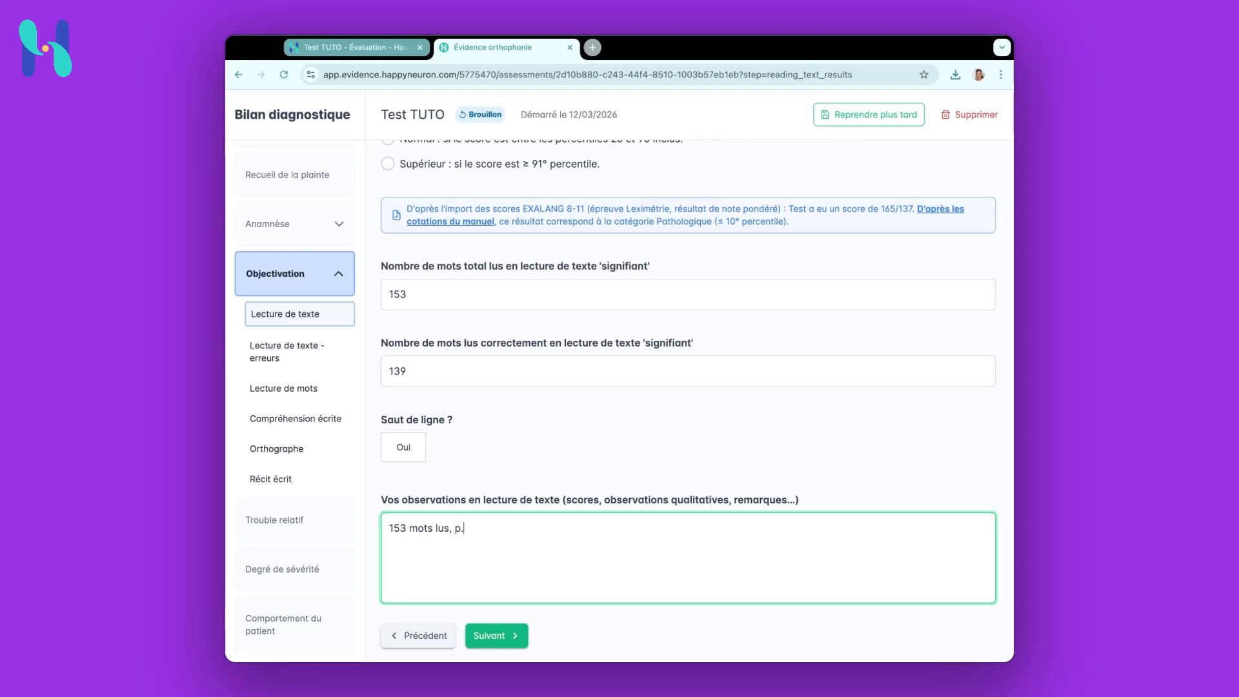
{"action": "type", "text": "10"}
{"action": "key", "text": "Return"}
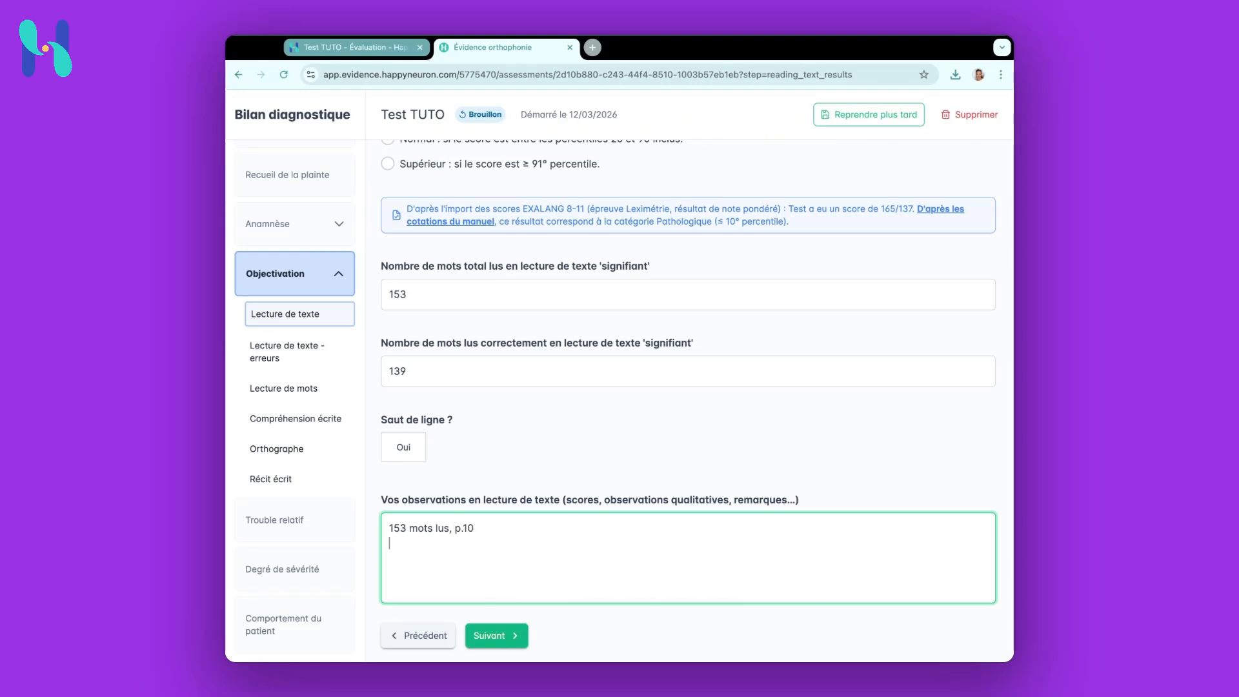
{"action": "type", "text": "Précision 139"}
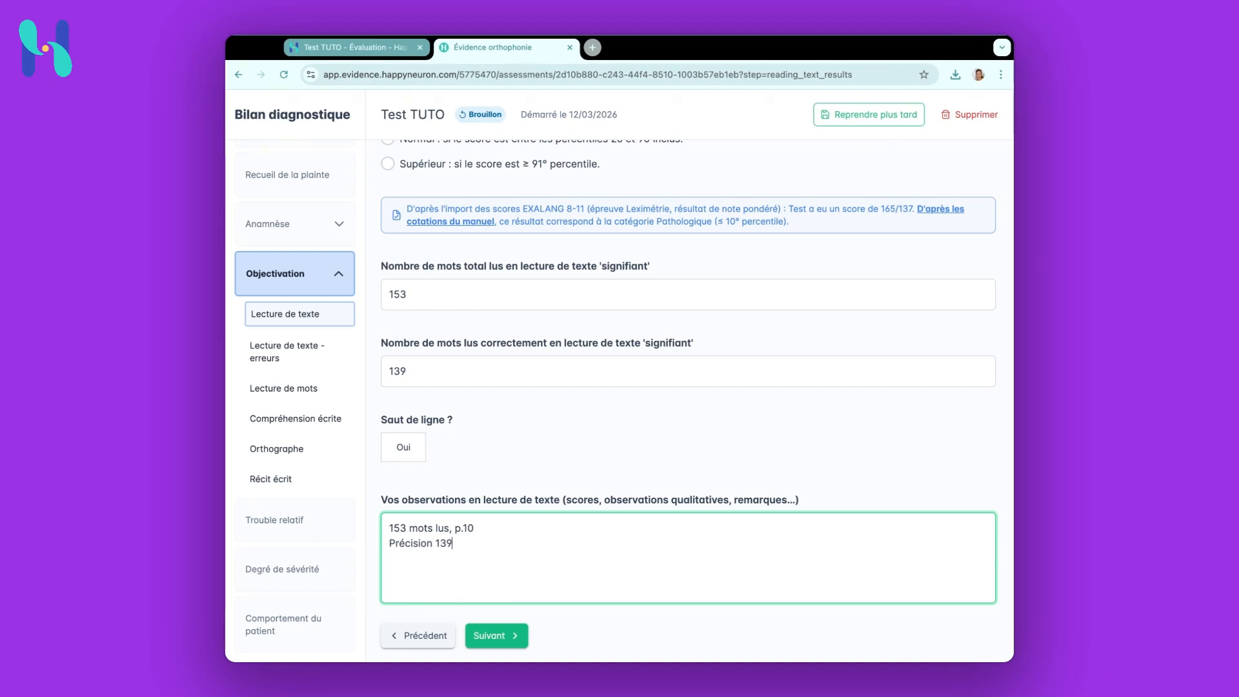
{"action": "type", "text": "/1"}
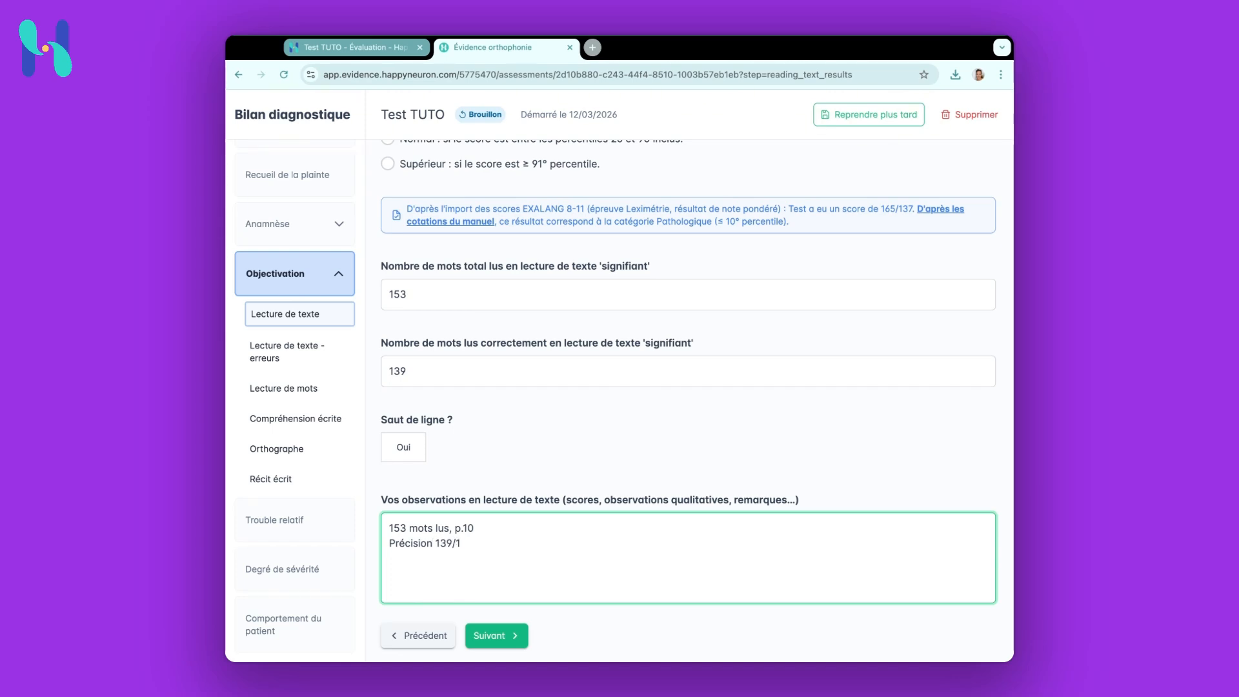
{"action": "type", "text": "53, p.5"}
{"action": "key", "text": "Return"}
{"action": "type", "text": "A"}
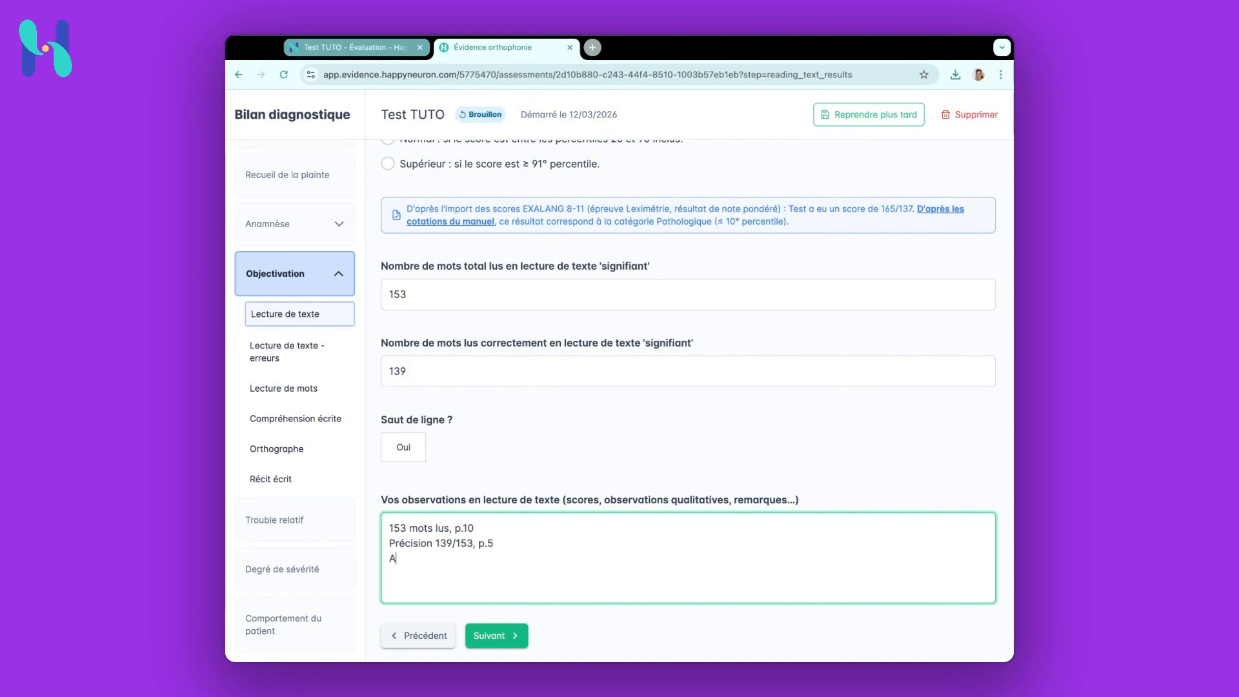
{"action": "type", "text": "gitation "}
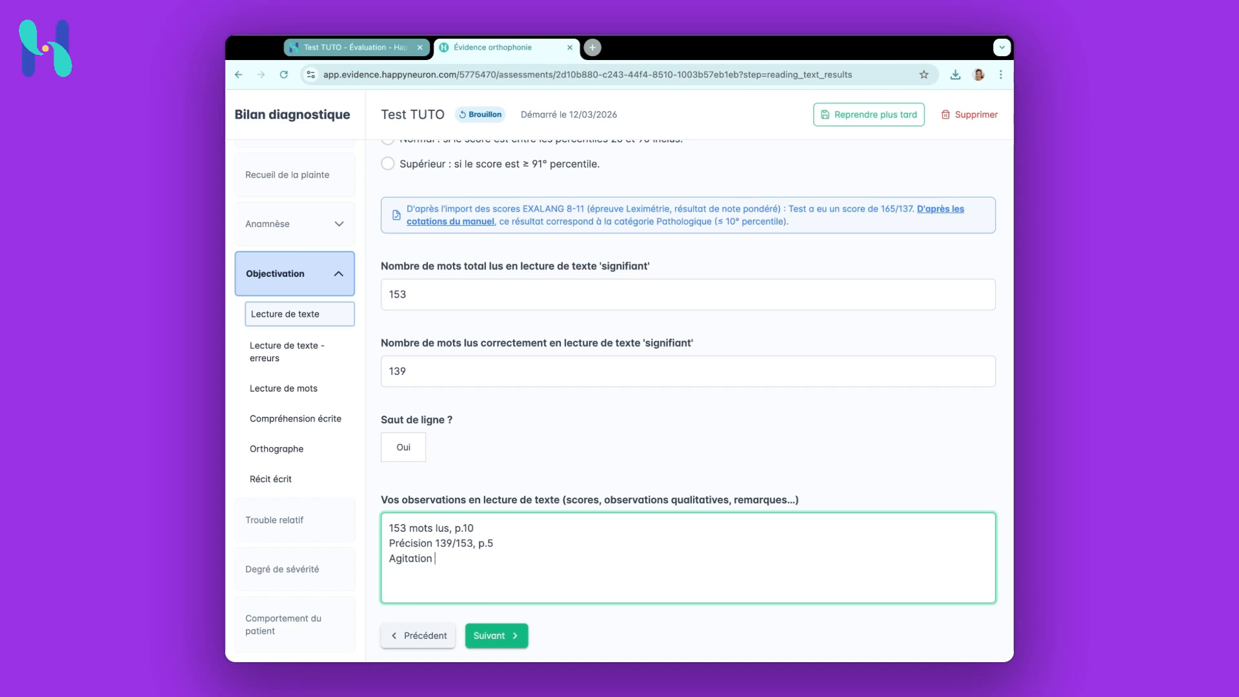
{"action": "type", "text": "motrice +++"}
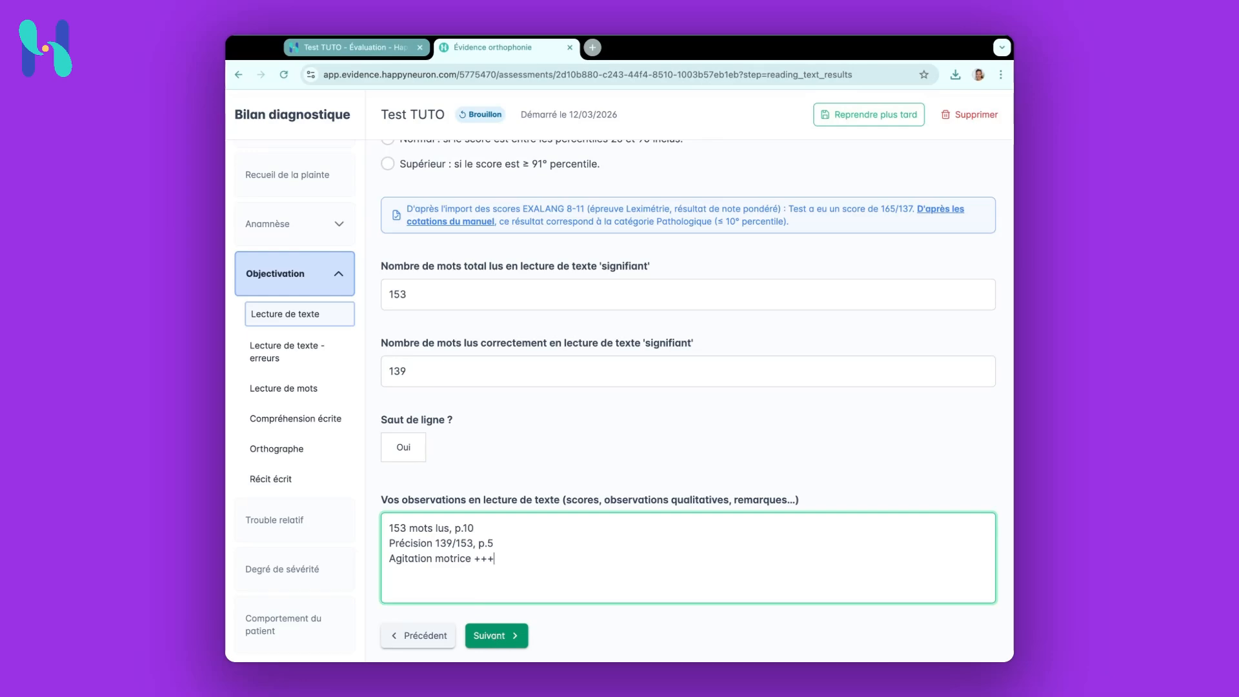
Continue past the text-reading errors, word reading and written comprehension pages to the Orthographe section
{"action": "left_click", "coordinate": [496, 636]}
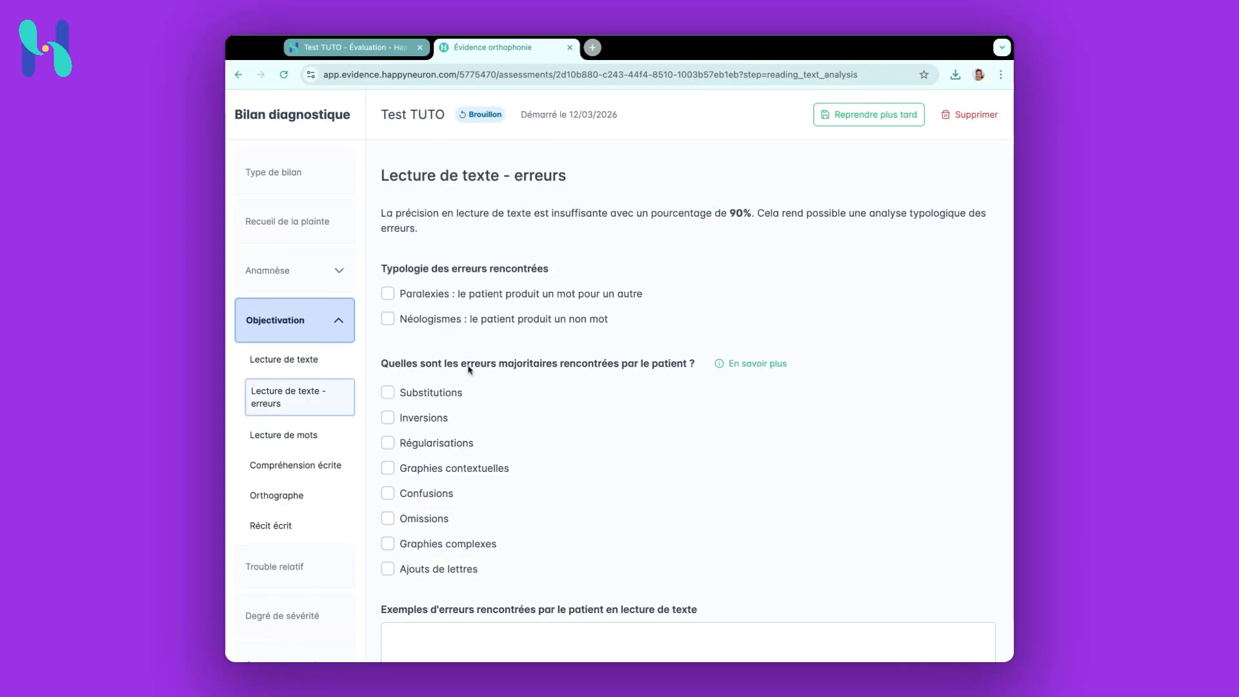
{"action": "scroll", "coordinate": [471, 373], "scroll_direction": "down", "scroll_amount": 2}
{"action": "scroll", "coordinate": [471, 373], "scroll_direction": "down", "scroll_amount": 5}
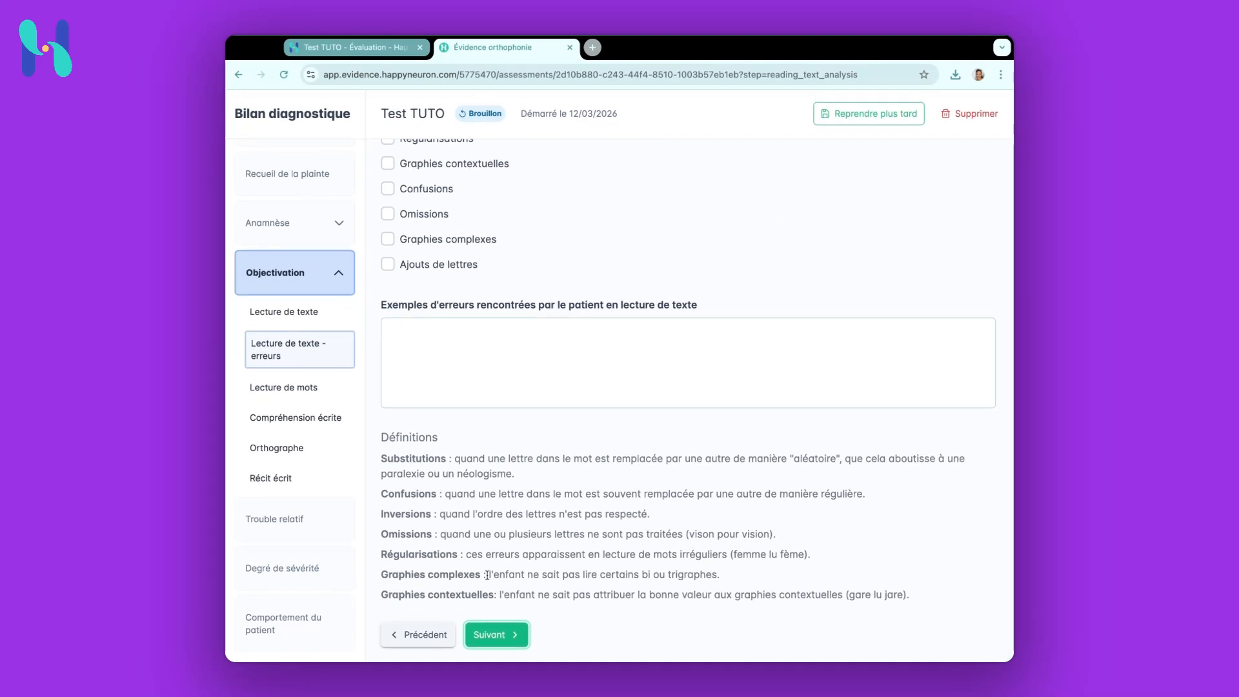
{"action": "left_click", "coordinate": [497, 634]}
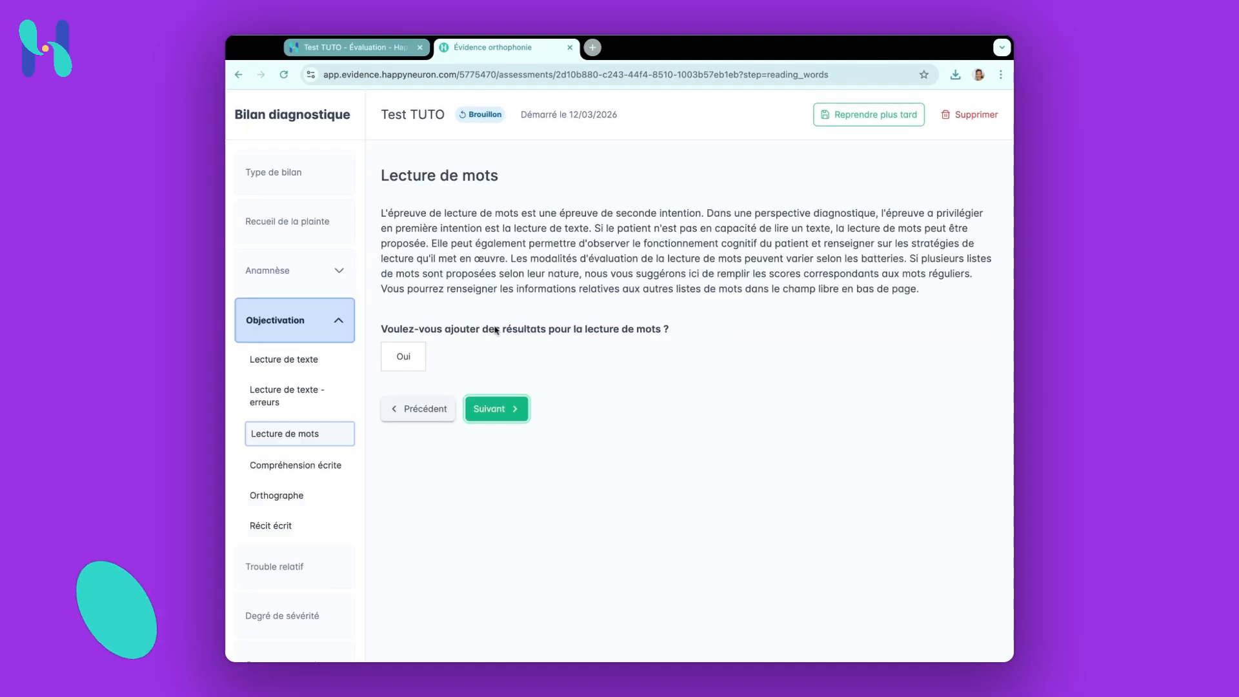
{"action": "left_click", "coordinate": [496, 408]}
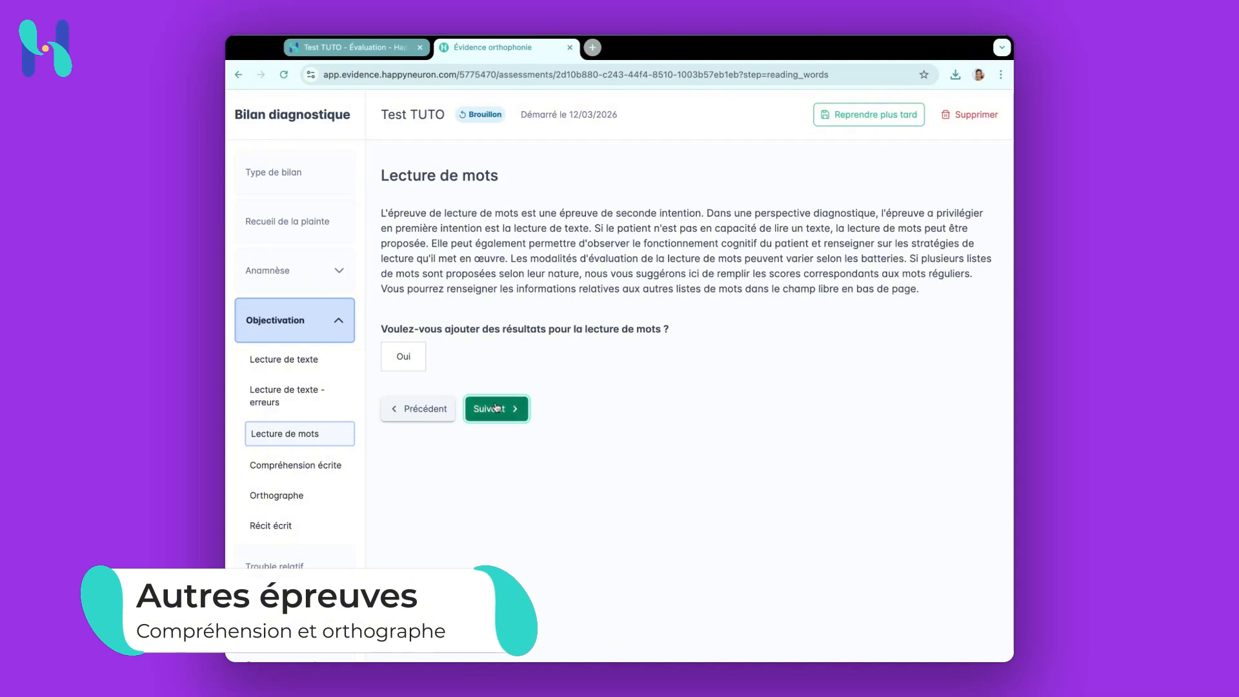
{"action": "scroll", "coordinate": [501, 269], "scroll_direction": "down", "scroll_amount": 1}
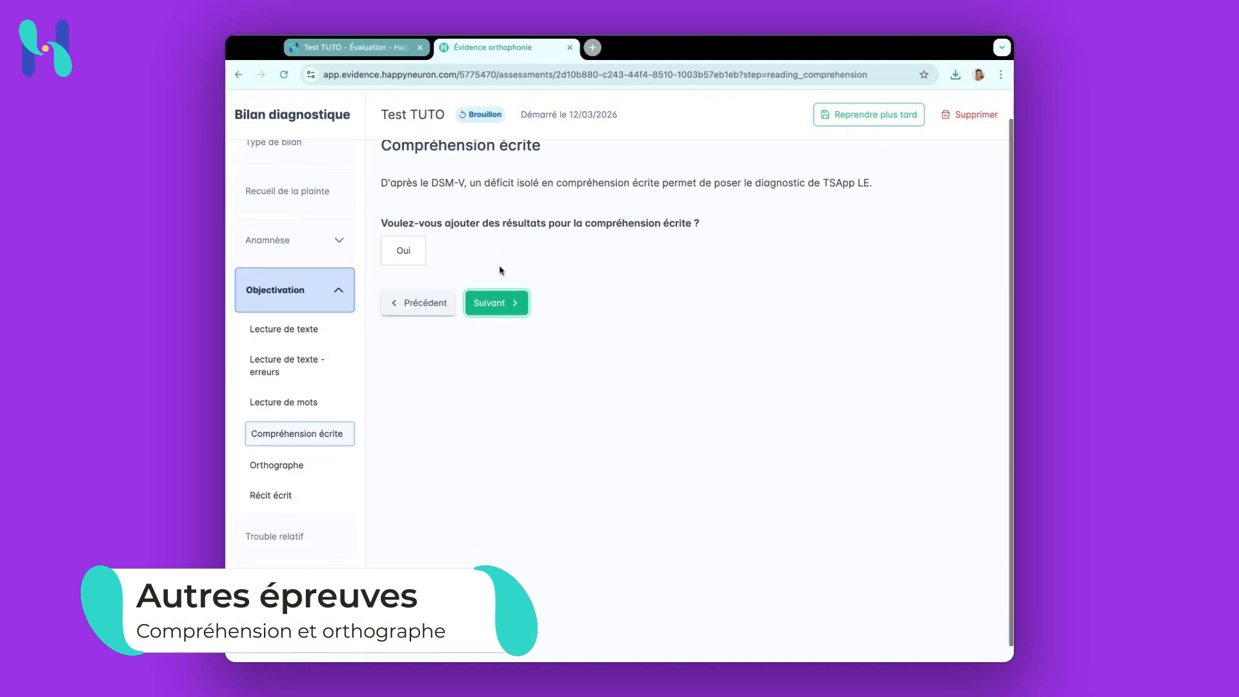
{"action": "left_click", "coordinate": [510, 303]}
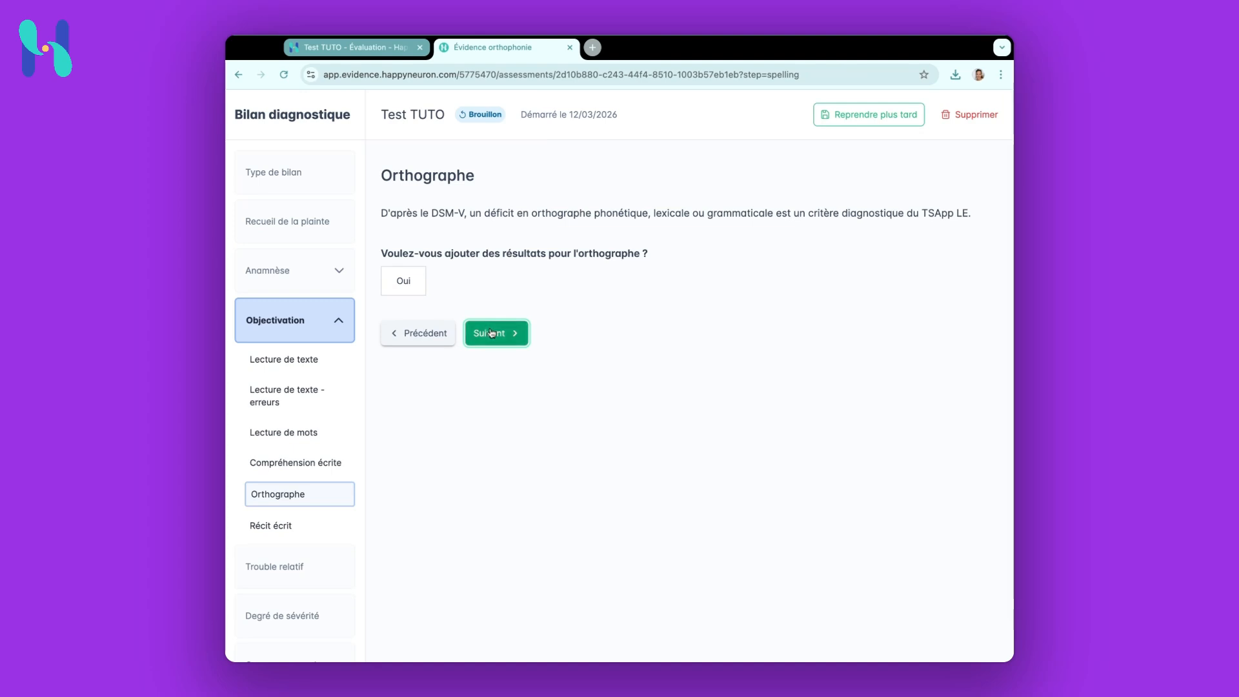
Add spelling results with Autre as the test used and Dictée de phrases/texte as the test type
{"action": "left_click", "coordinate": [404, 282]}
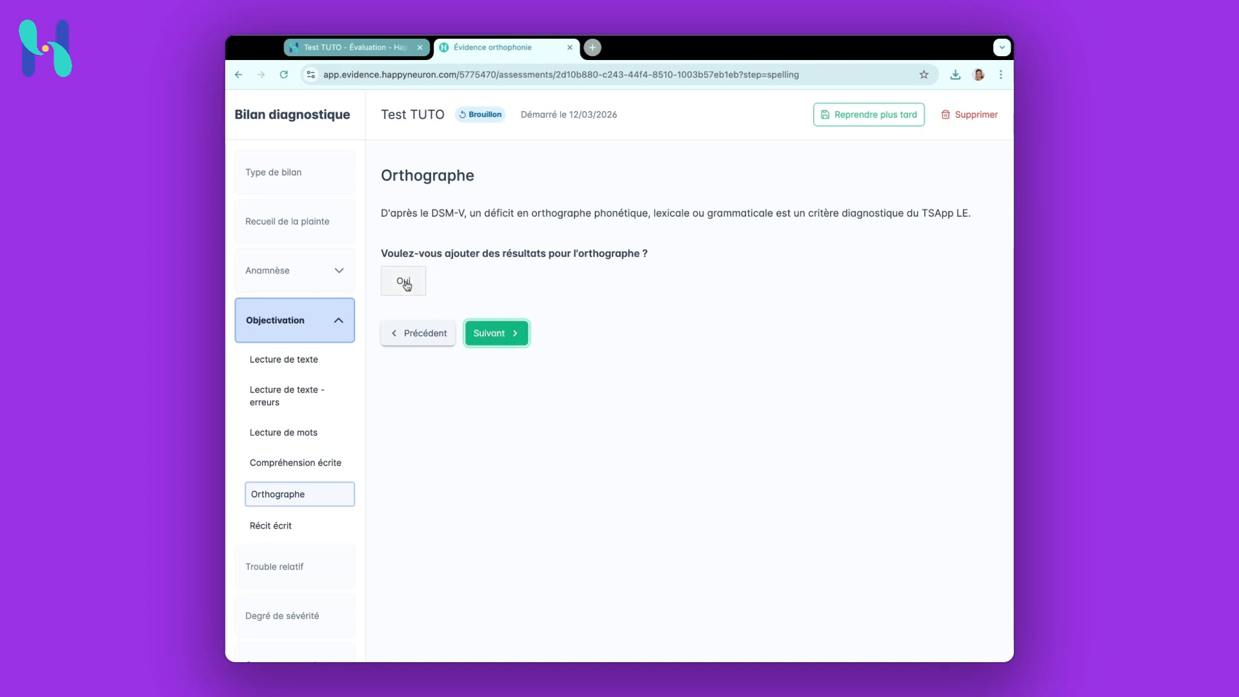
{"action": "scroll", "coordinate": [456, 448], "scroll_direction": "down", "scroll_amount": 2}
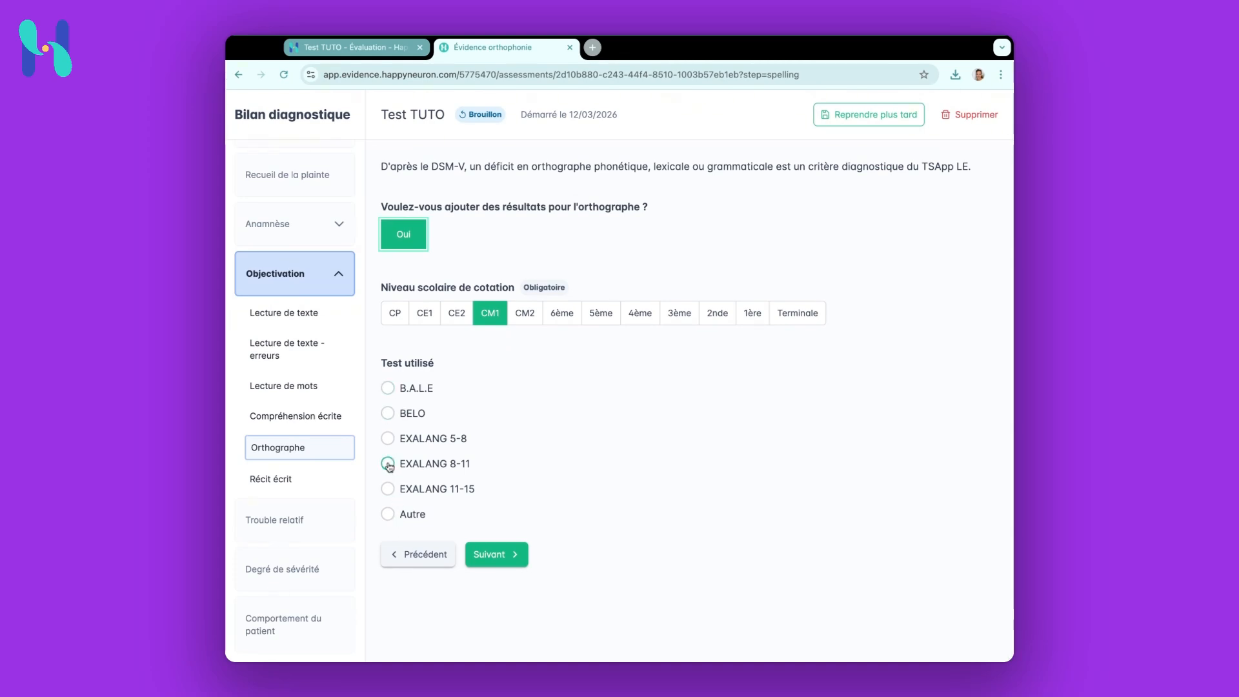
{"action": "left_click", "coordinate": [388, 515]}
{"action": "scroll", "coordinate": [400, 452], "scroll_direction": "down", "scroll_amount": 3}
{"action": "left_click", "coordinate": [387, 459]}
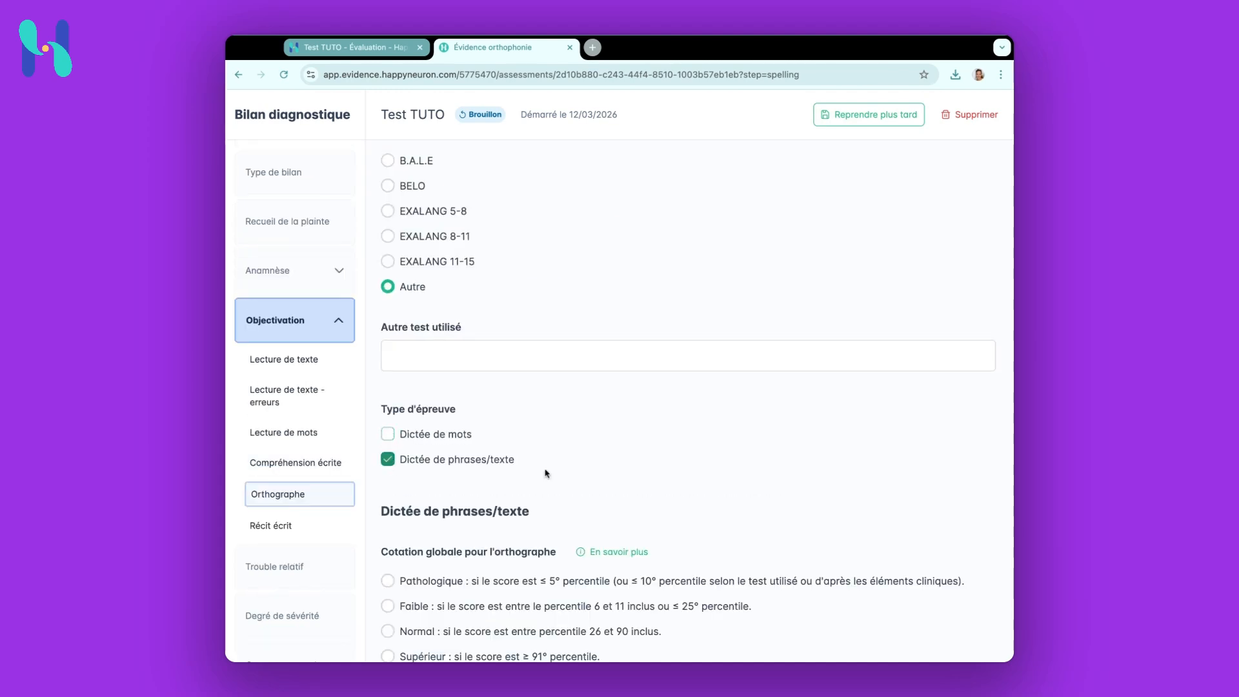
Leave the spelling ratings blank and continue past the written narrative section to the Trouble relatif page
{"action": "scroll", "coordinate": [545, 474], "scroll_direction": "down", "scroll_amount": 6}
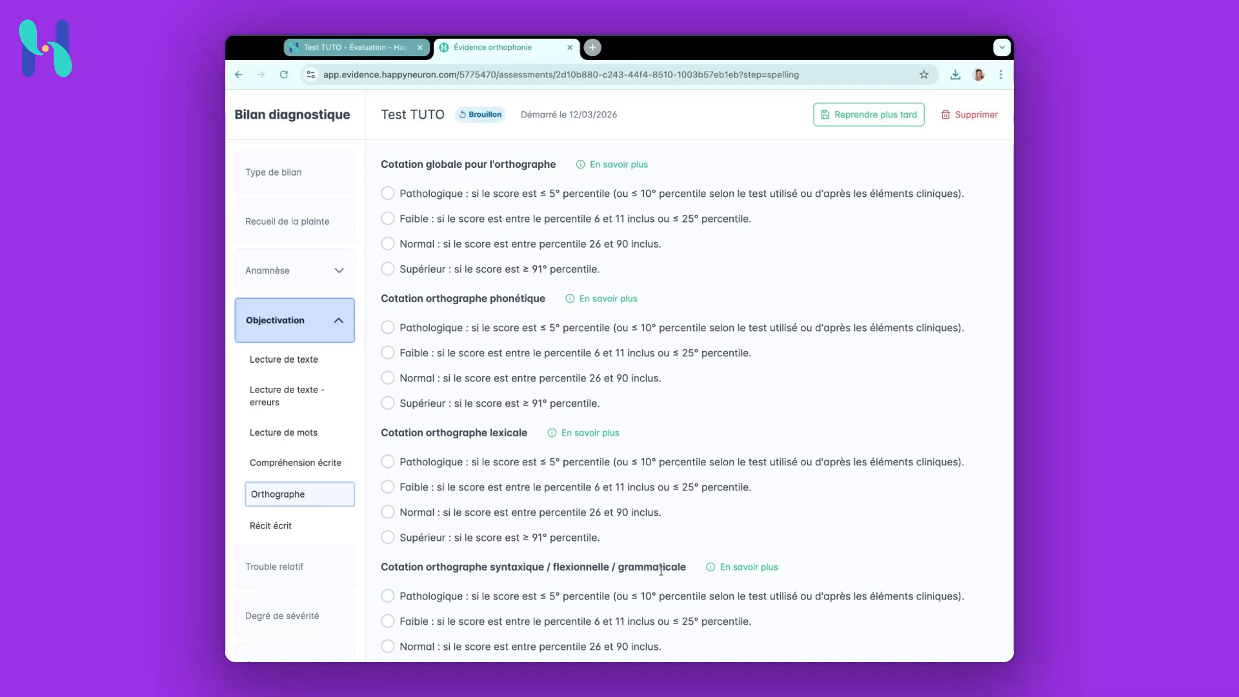
{"action": "scroll", "coordinate": [662, 571], "scroll_direction": "down", "scroll_amount": 3}
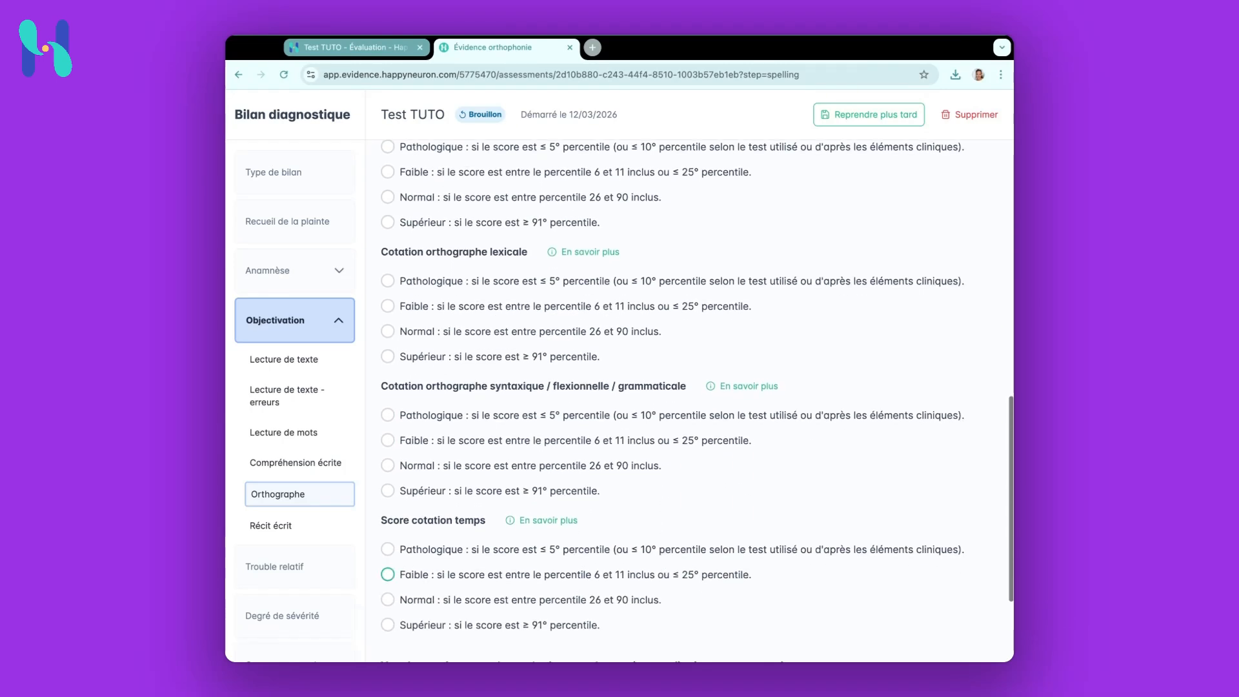
{"action": "scroll", "coordinate": [664, 571], "scroll_direction": "down", "scroll_amount": 2}
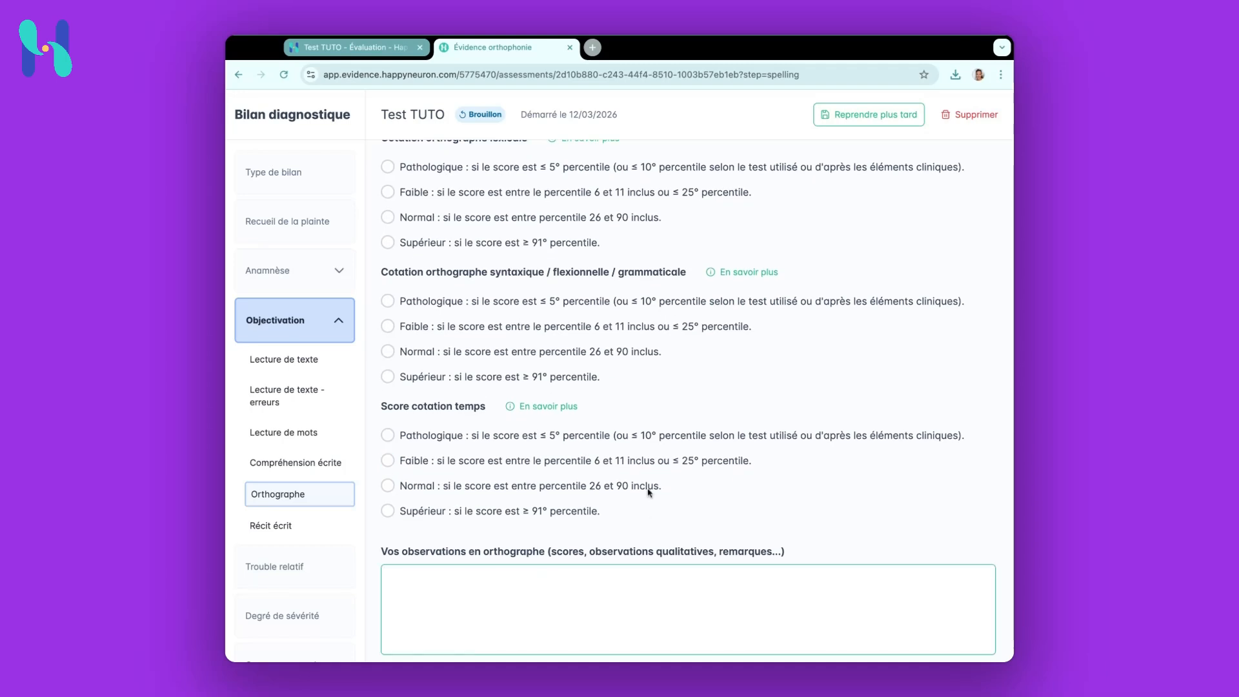
{"action": "scroll", "coordinate": [628, 407], "scroll_direction": "down", "scroll_amount": 1}
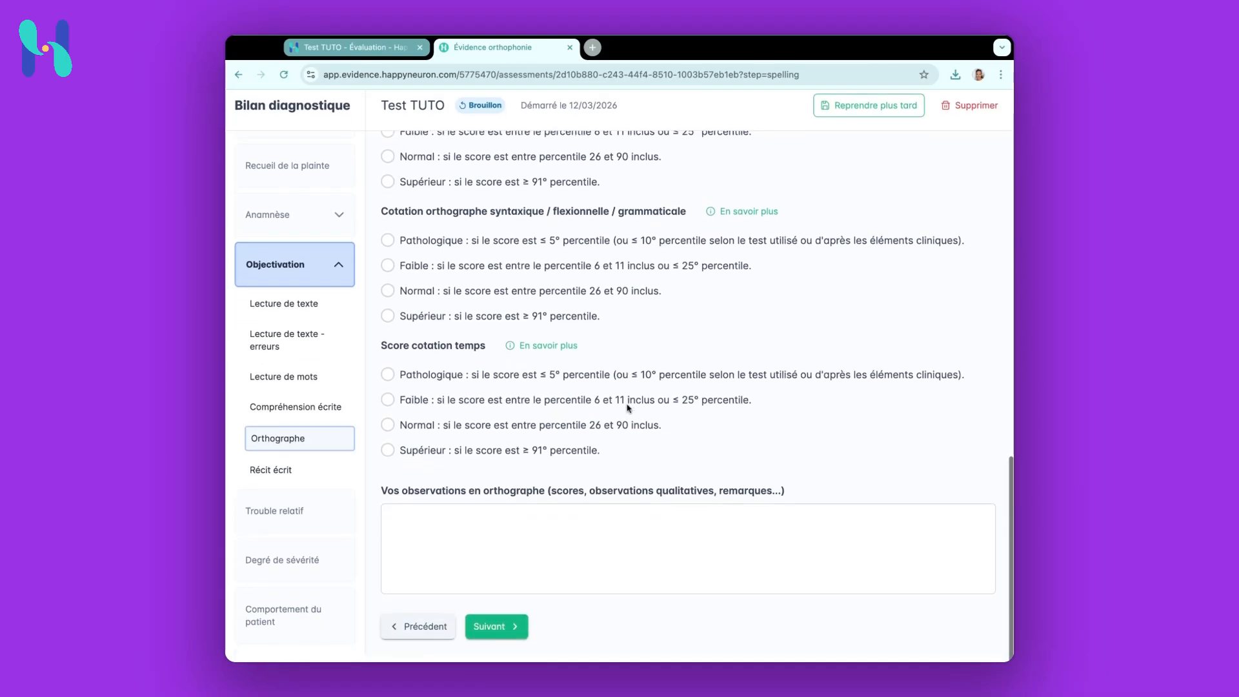
{"action": "scroll", "coordinate": [632, 394], "scroll_direction": "up", "scroll_amount": 2}
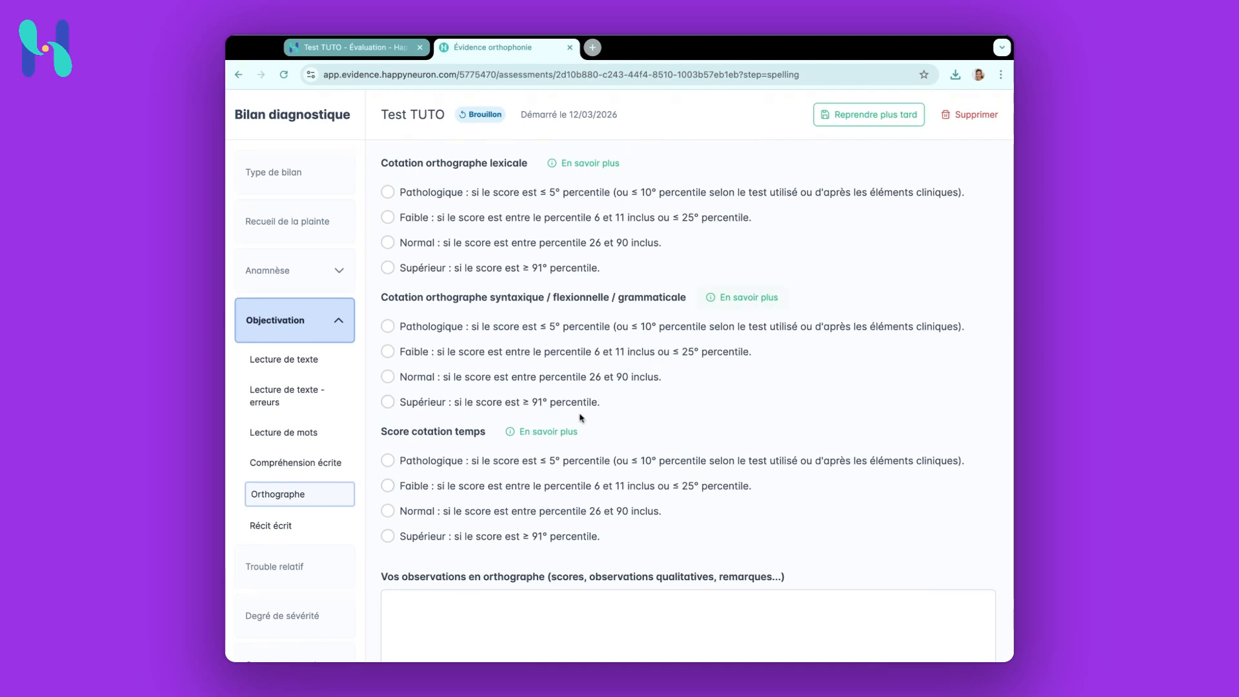
{"action": "scroll", "coordinate": [568, 433], "scroll_direction": "down", "scroll_amount": 1}
{"action": "scroll", "coordinate": [568, 432], "scroll_direction": "down", "scroll_amount": 2}
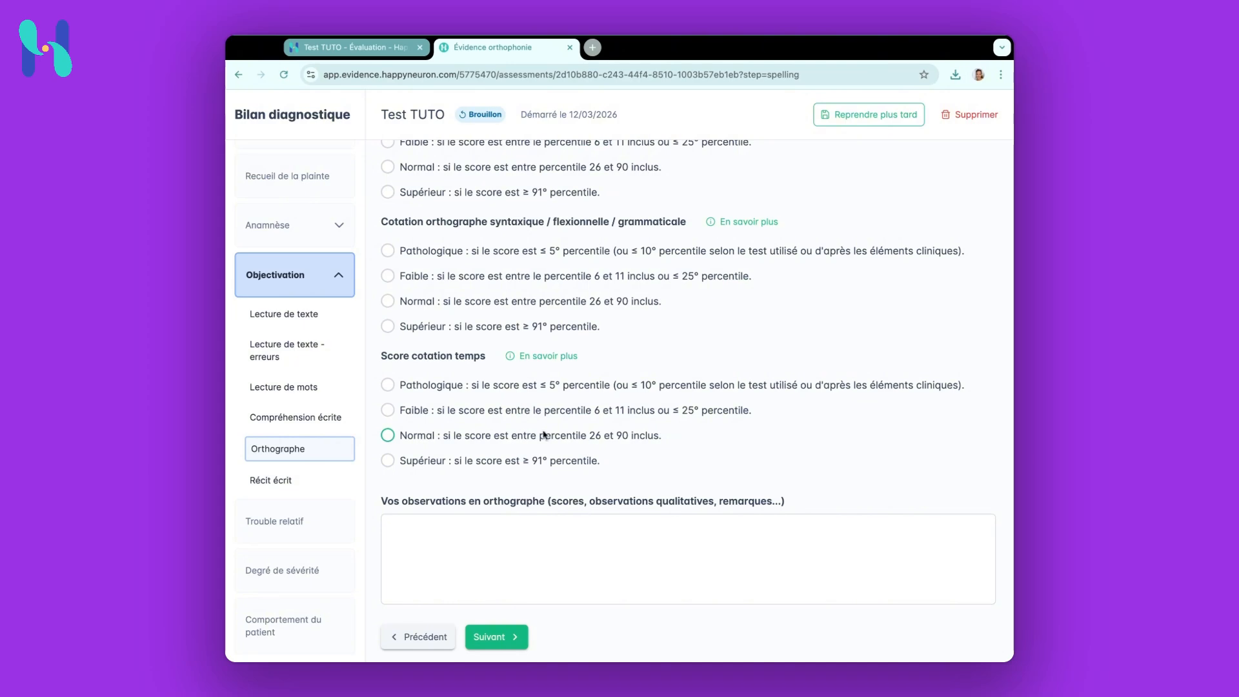
{"action": "left_click", "coordinate": [498, 636]}
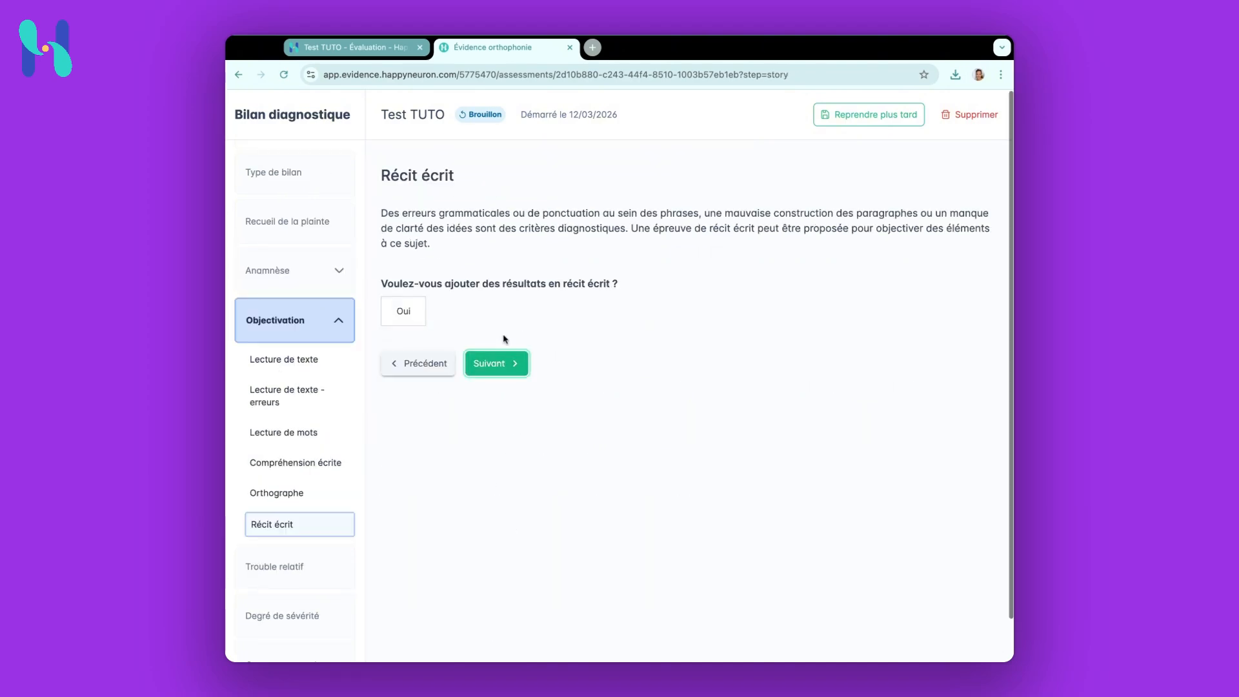
{"action": "left_click", "coordinate": [495, 363]}
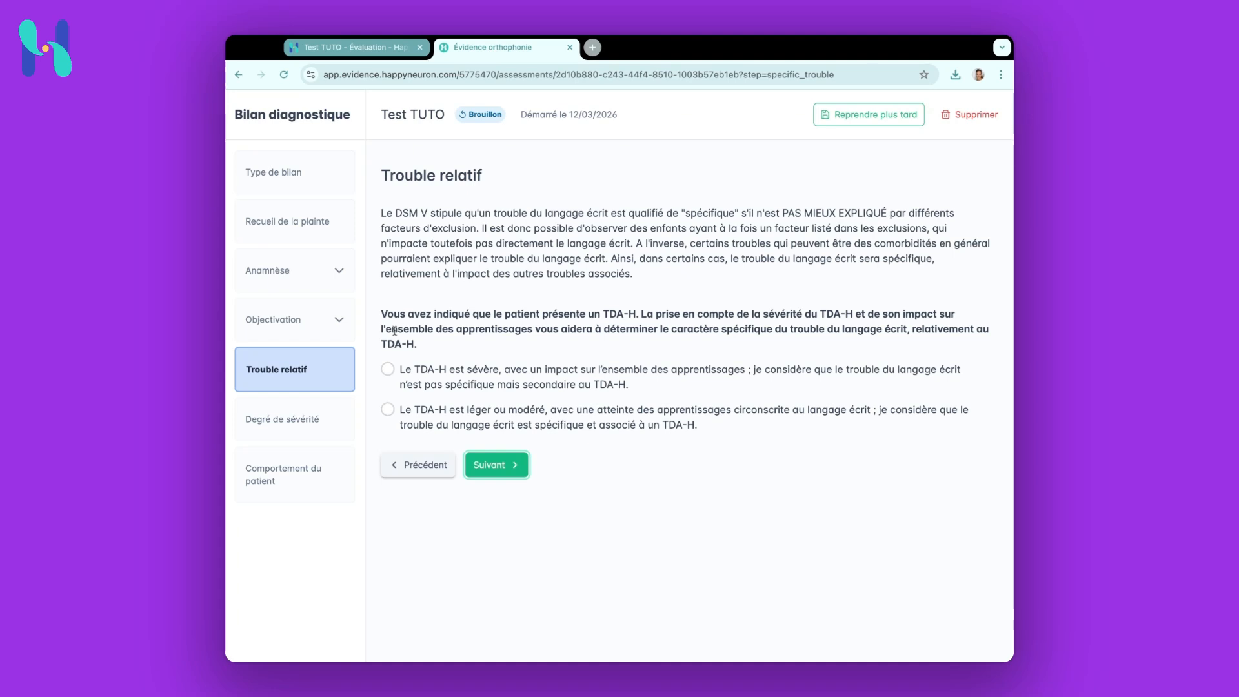
Indicate that the ADHD is mild or moderate, making the written-language disorder specific and associated, and continue
{"action": "left_click", "coordinate": [381, 212]}
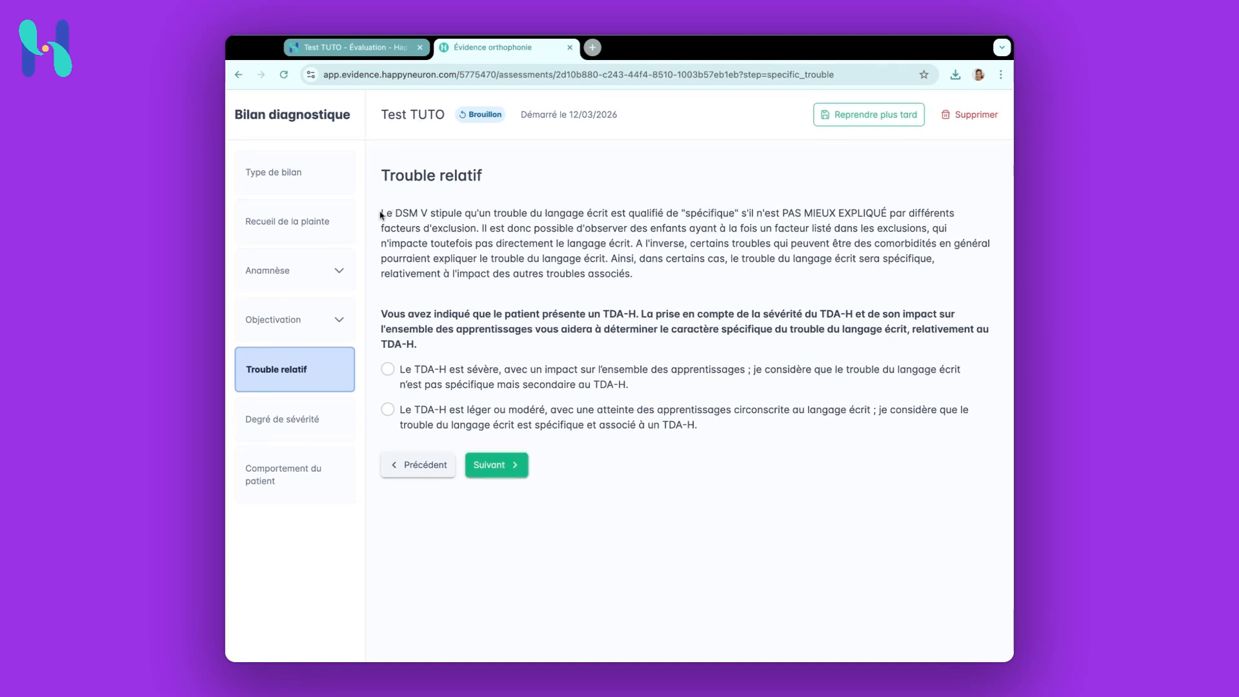
{"action": "left_click_drag", "start_coordinate": [380, 212], "coordinate": [887, 213]}
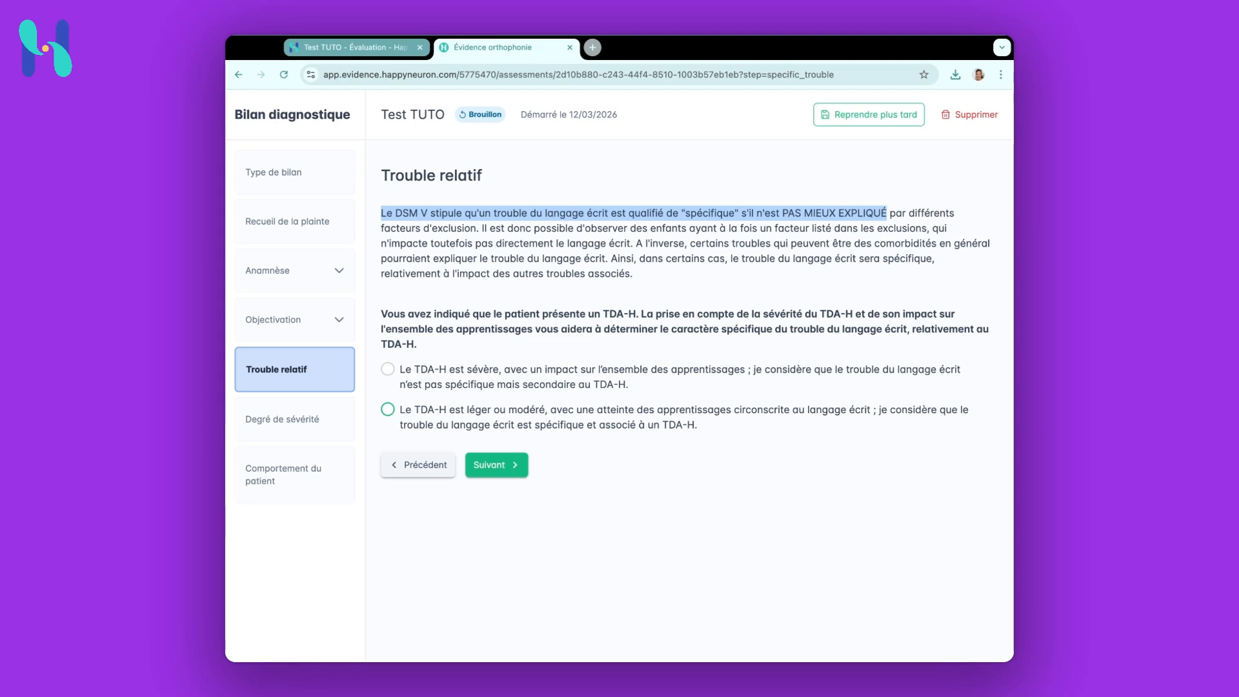
{"action": "left_click", "coordinate": [388, 410]}
{"action": "left_click", "coordinate": [489, 466]}
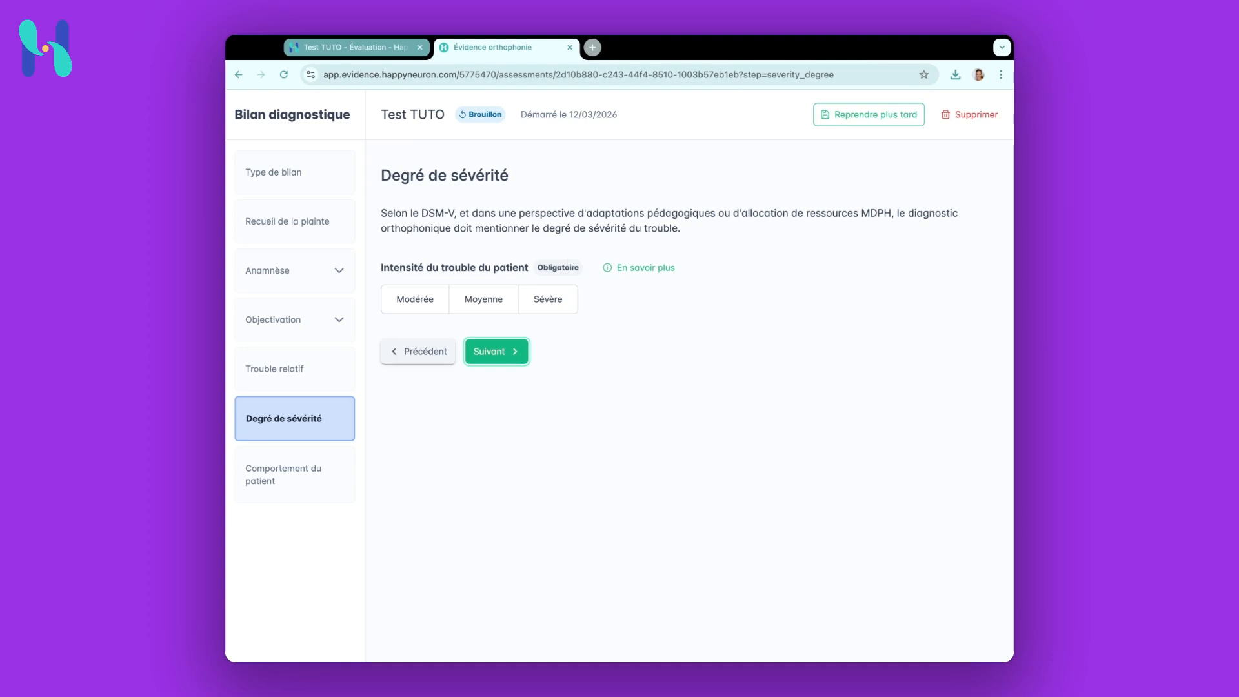
Review the severity definitions, then rate the patient's disorder intensity as Modérée and continue
{"action": "left_click", "coordinate": [632, 270]}
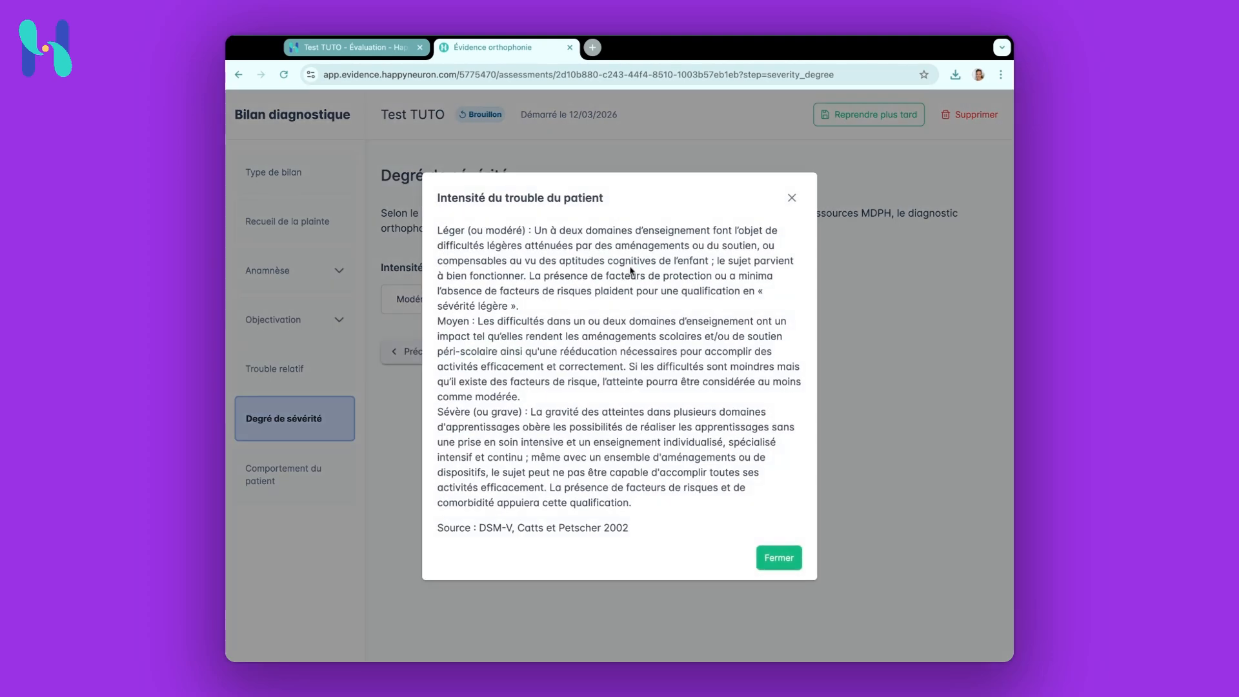
{"action": "left_click_drag", "start_coordinate": [439, 230], "coordinate": [518, 306]}
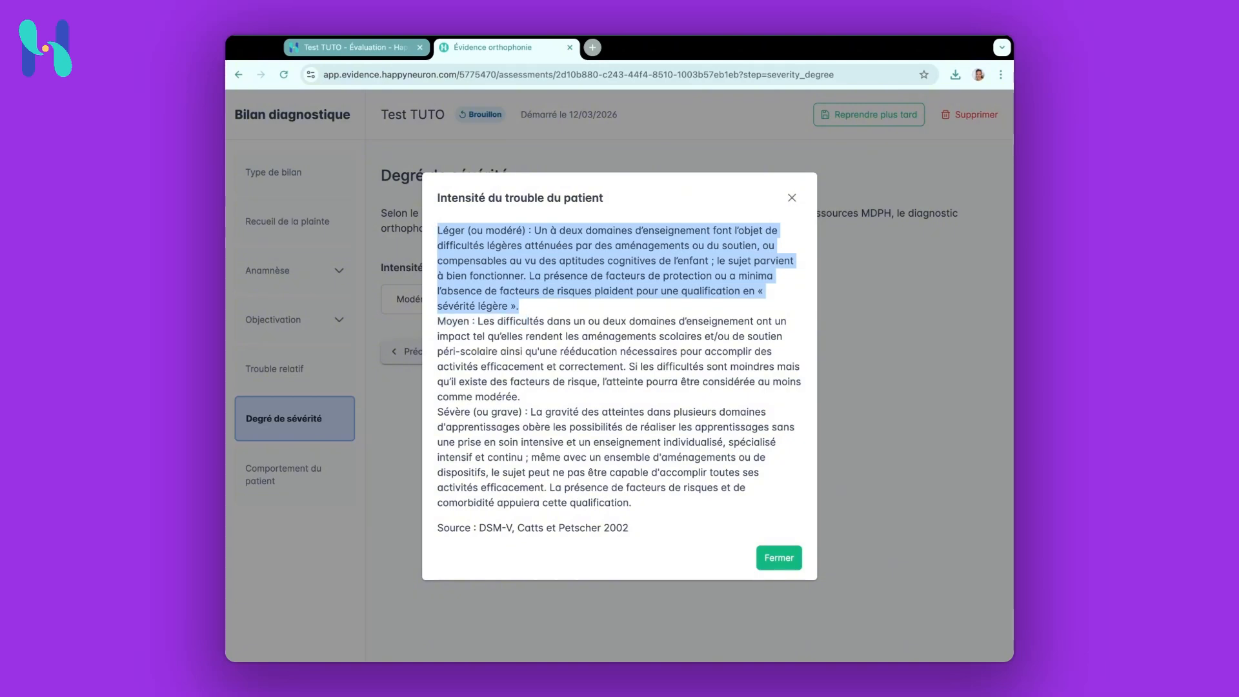
{"action": "left_click", "coordinate": [438, 325]}
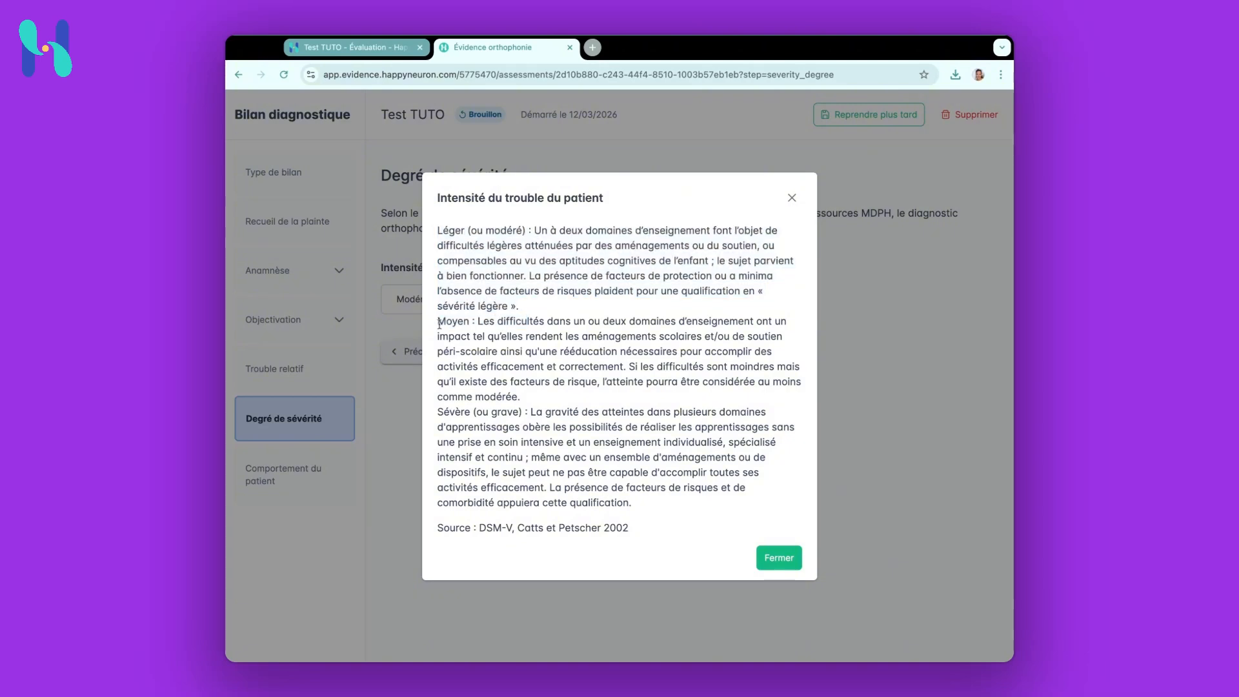
{"action": "triple_click", "coordinate": [439, 325]}
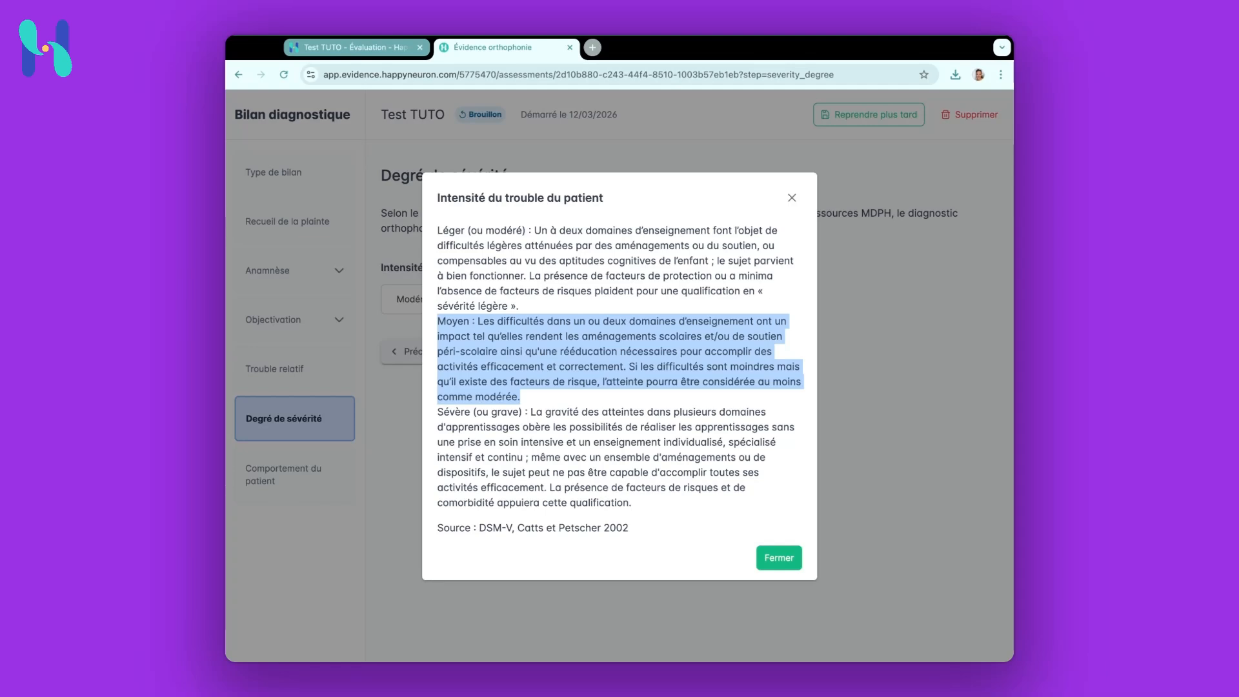
{"action": "left_click_drag", "start_coordinate": [439, 412], "coordinate": [521, 428]}
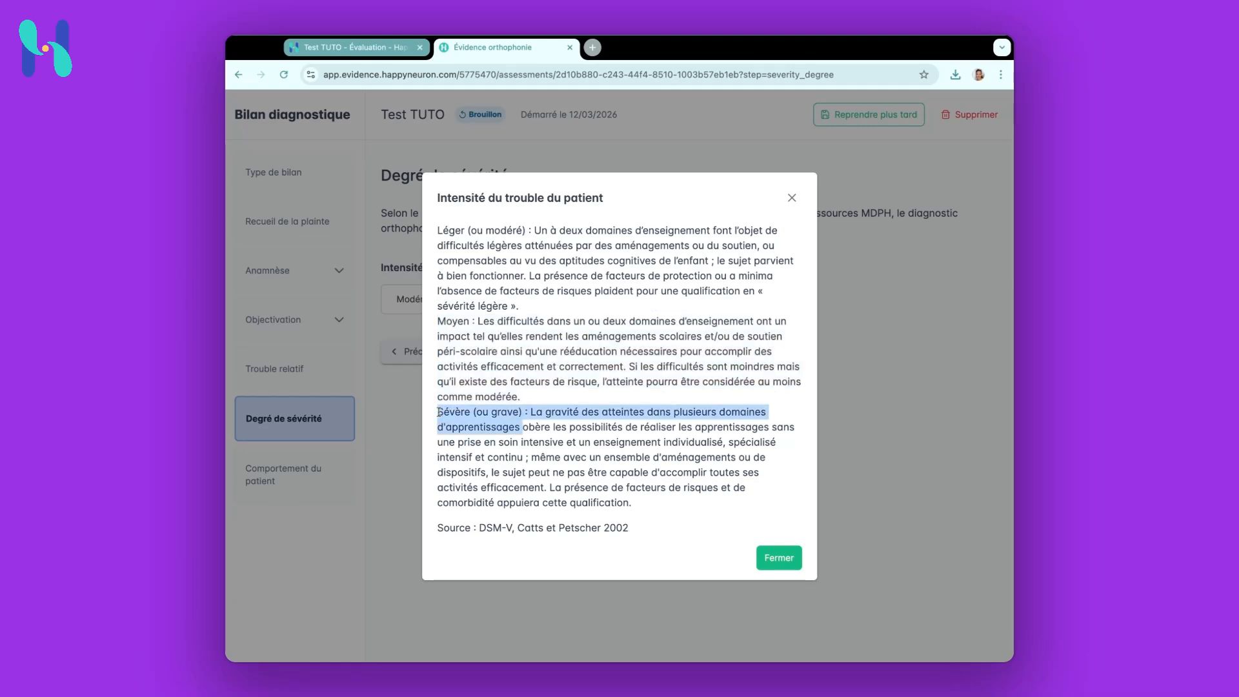
{"action": "triple_click", "coordinate": [438, 412]}
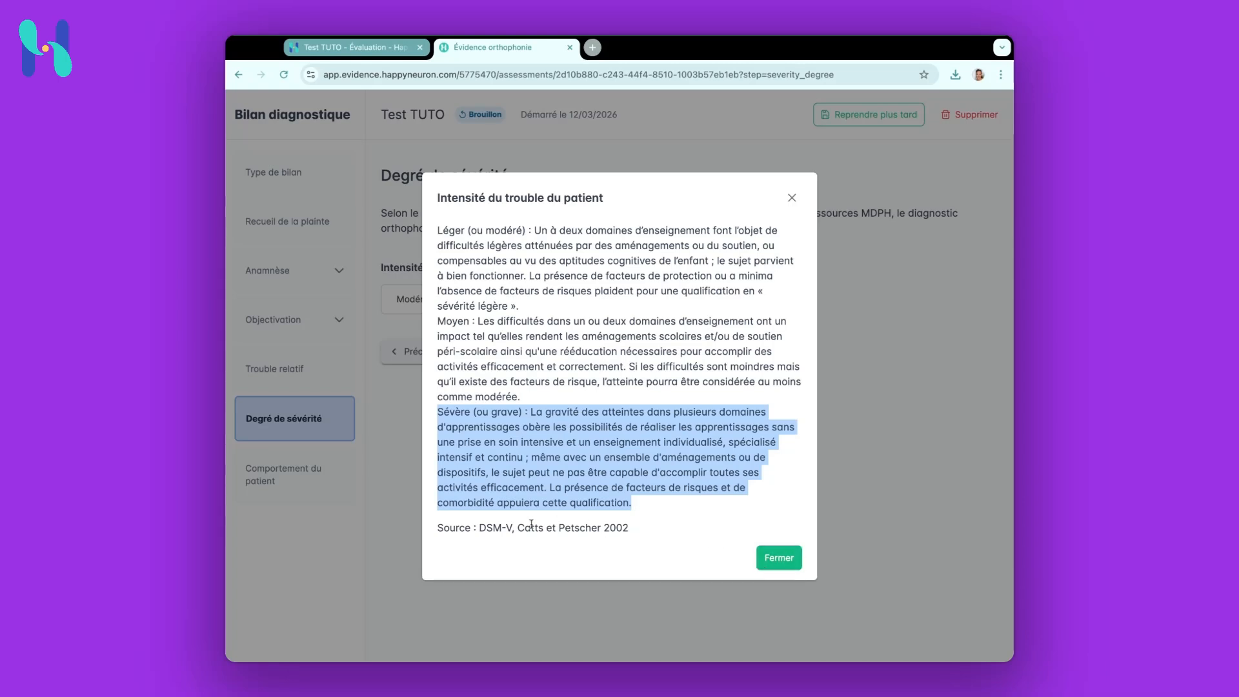
{"action": "left_click", "coordinate": [785, 558]}
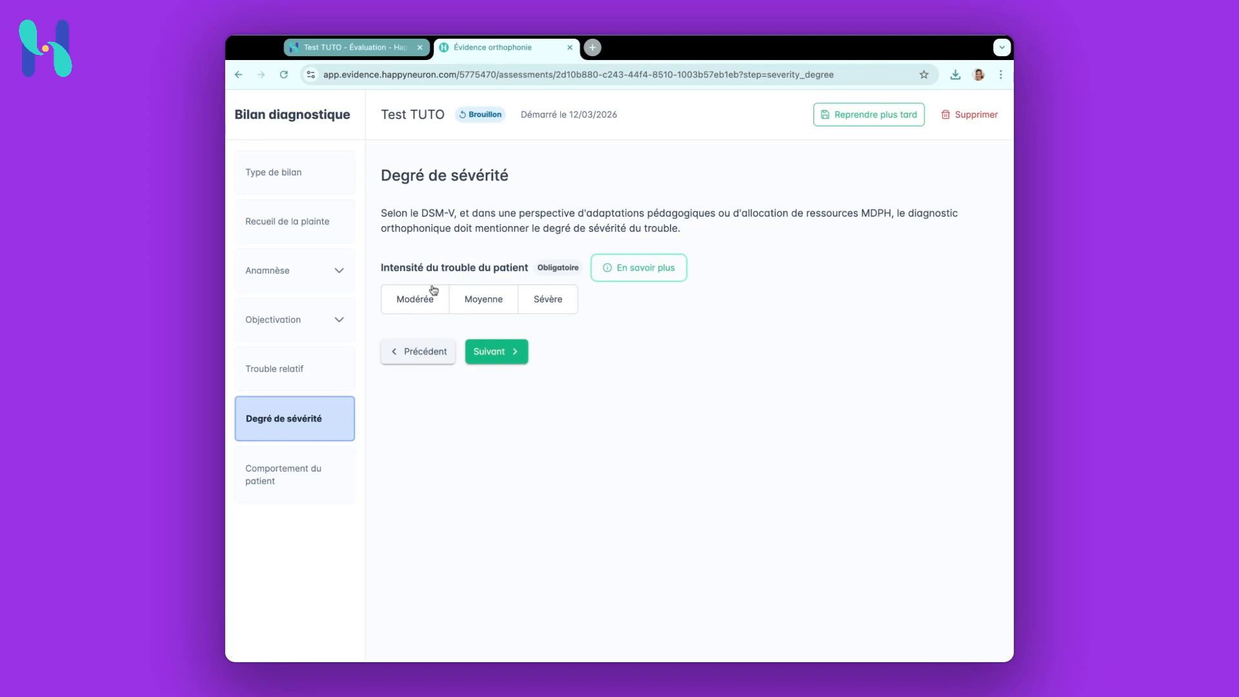
{"action": "left_click", "coordinate": [434, 301]}
{"action": "left_click", "coordinate": [494, 359]}
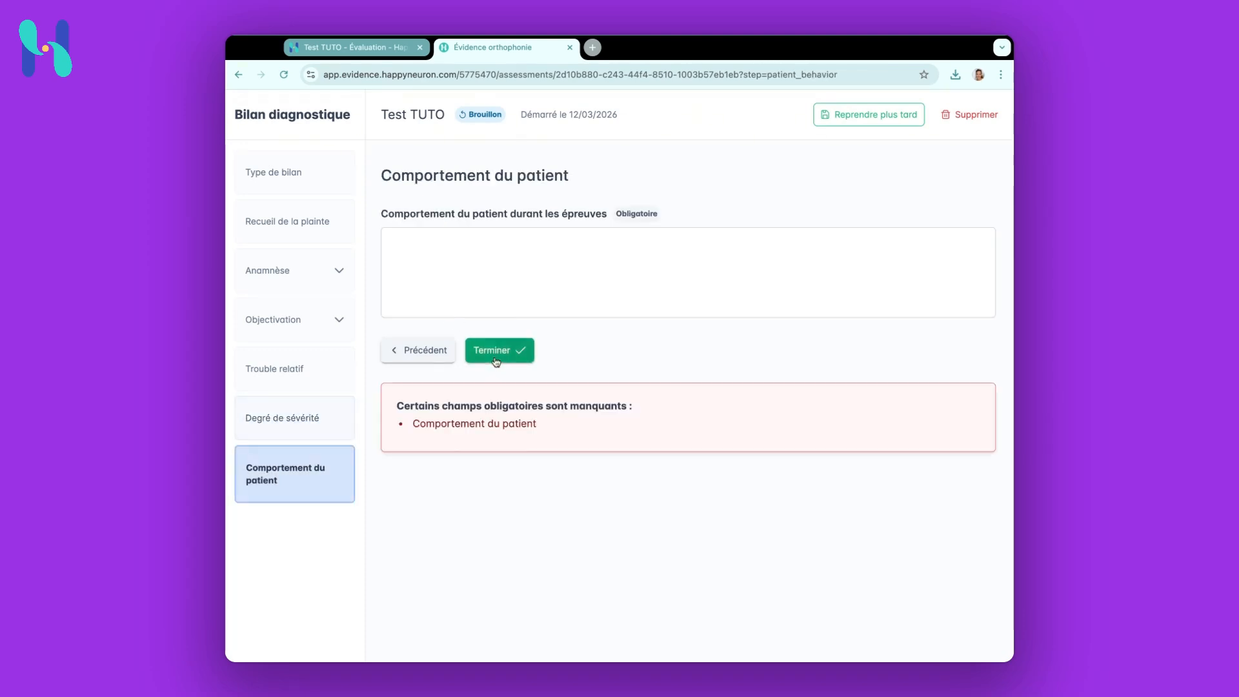
Describe the patient's behaviour during the tests as "Adoraaable" and finish the assessment
{"action": "left_click", "coordinate": [498, 278]}
{"action": "left_click", "coordinate": [496, 258]}
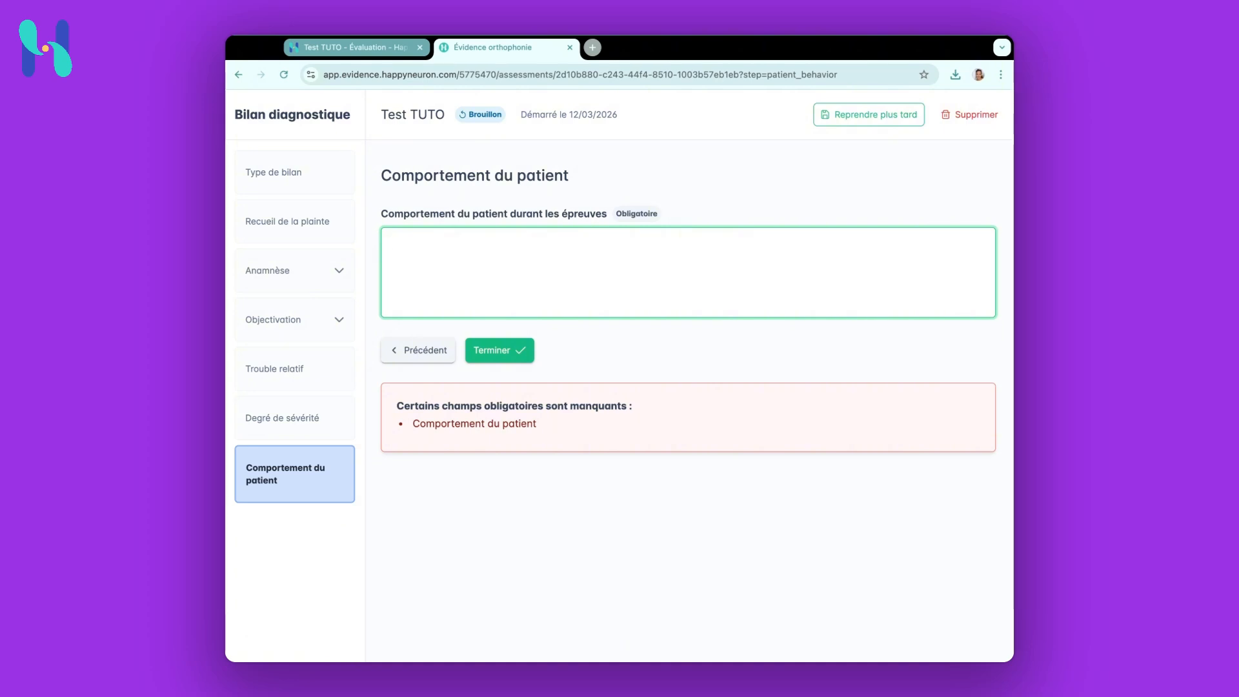
{"action": "type", "text": "Adoraabl"}
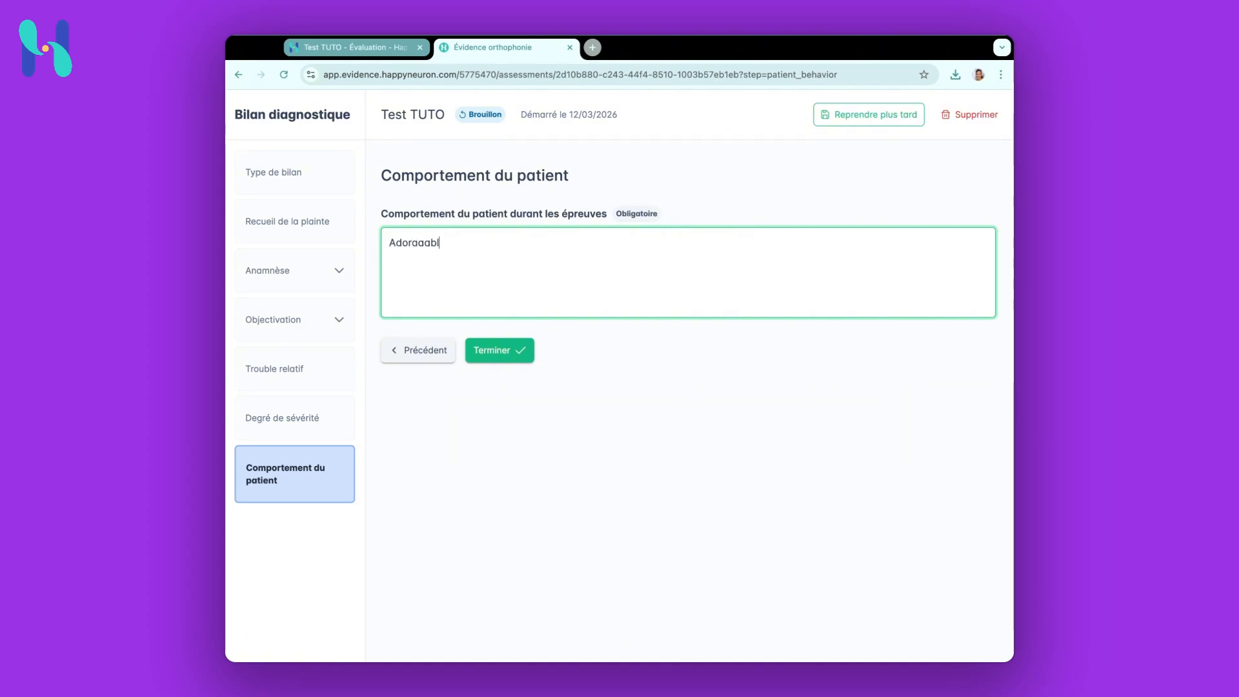
{"action": "type", "text": "e"}
{"action": "left_click", "coordinate": [492, 353]}
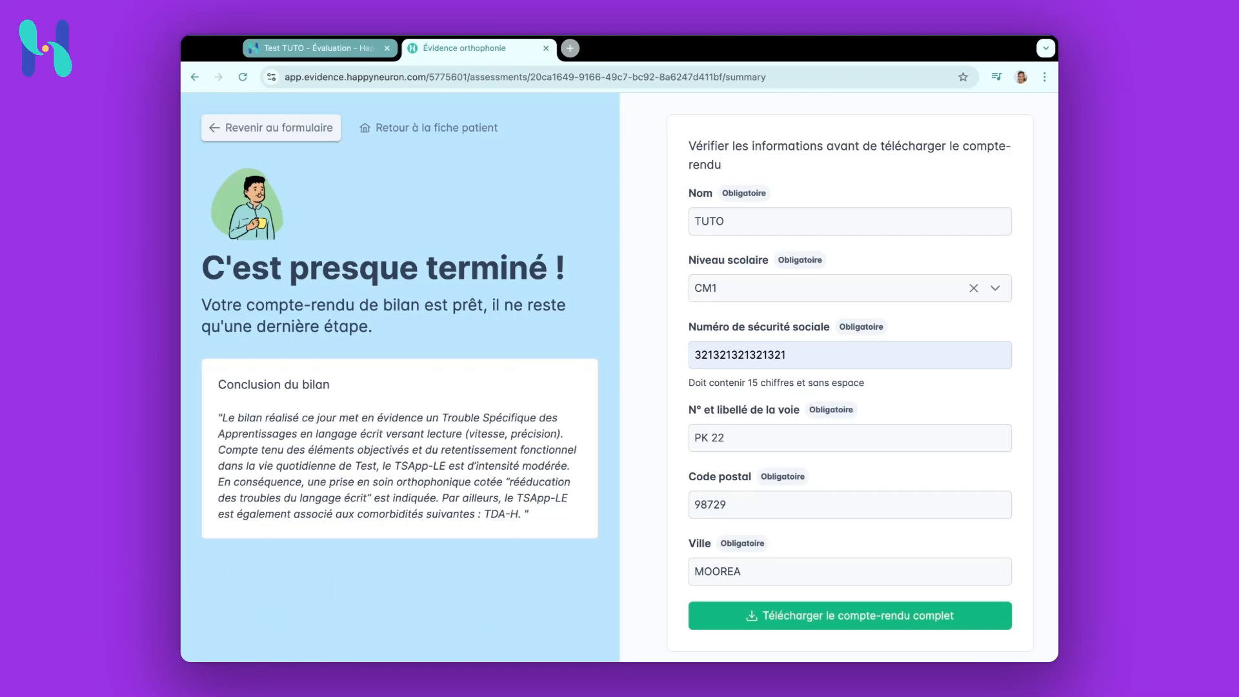
{"action": "left_click", "coordinate": [898, 498]}
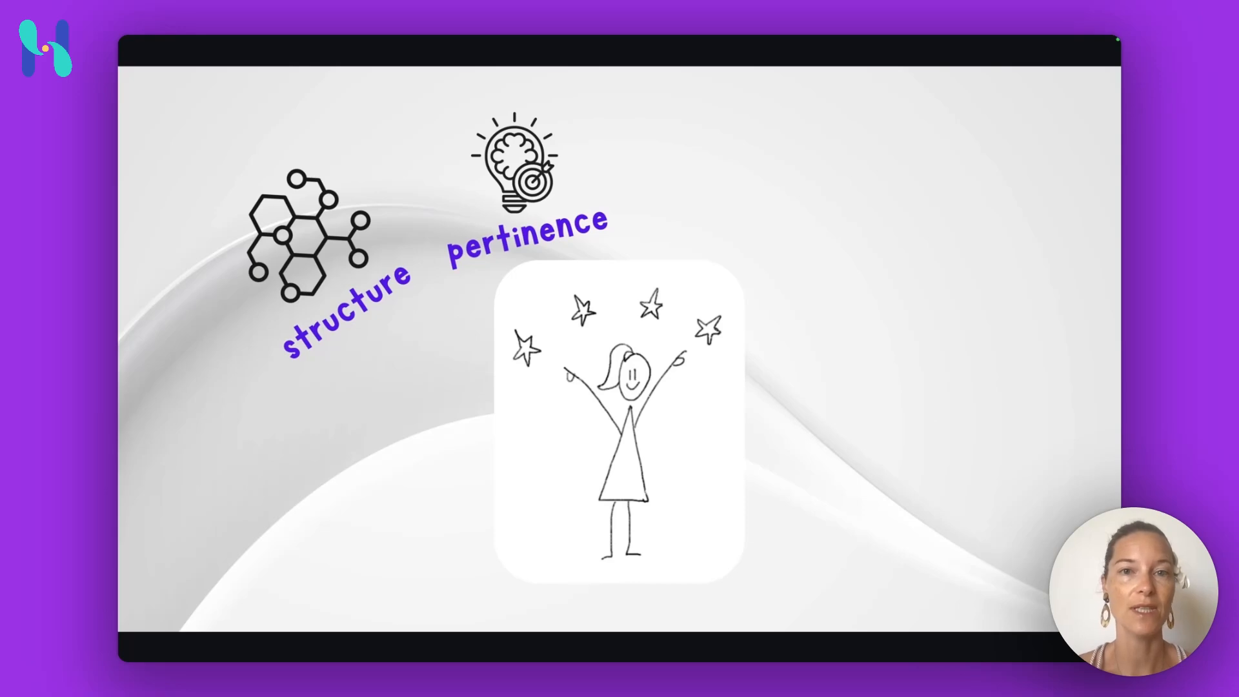
{"action": "left_click", "coordinate": [939, 429]}
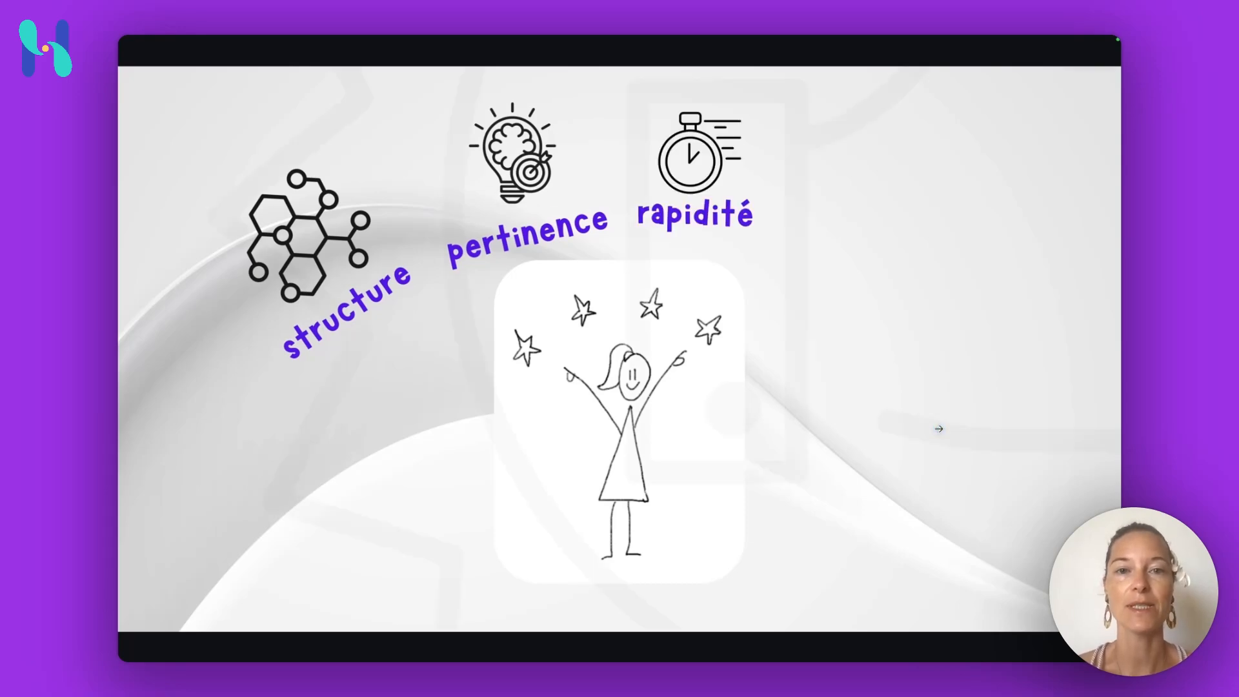
{"action": "left_click", "coordinate": [938, 428]}
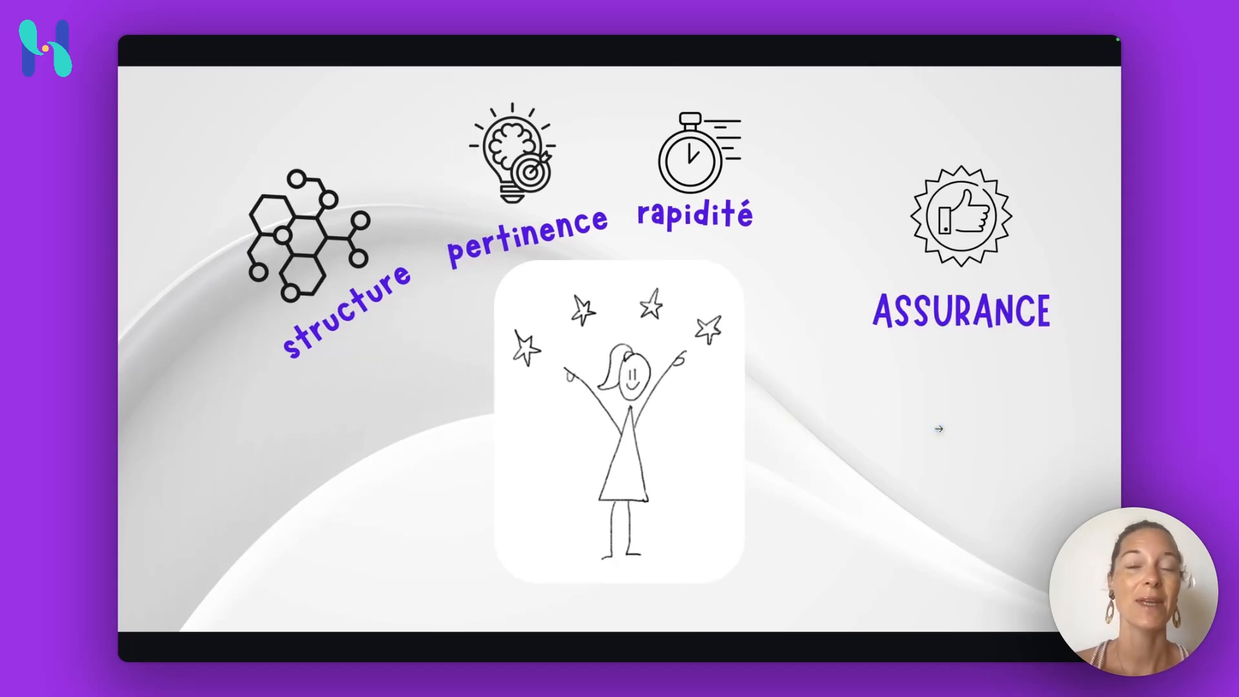
{"action": "left_click", "coordinate": [939, 428]}
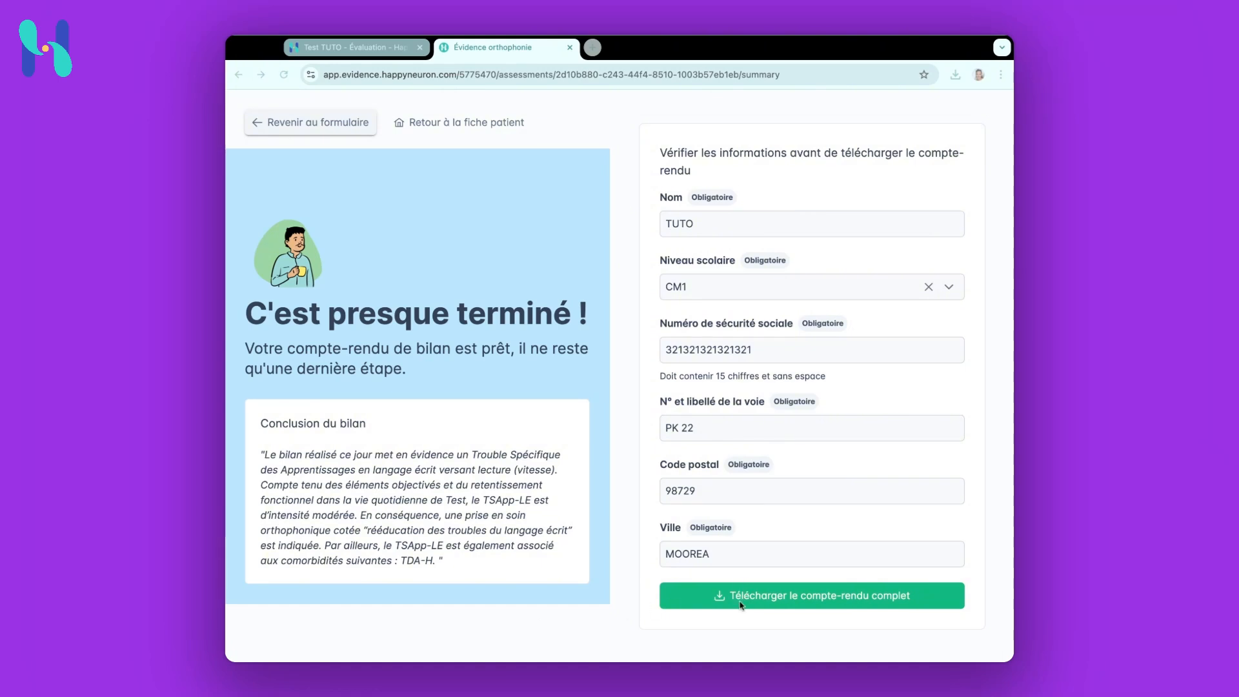
Return to the patient record and start the evaluation of underlying skills, passing the recommendations explanation
{"action": "left_click", "coordinate": [434, 125]}
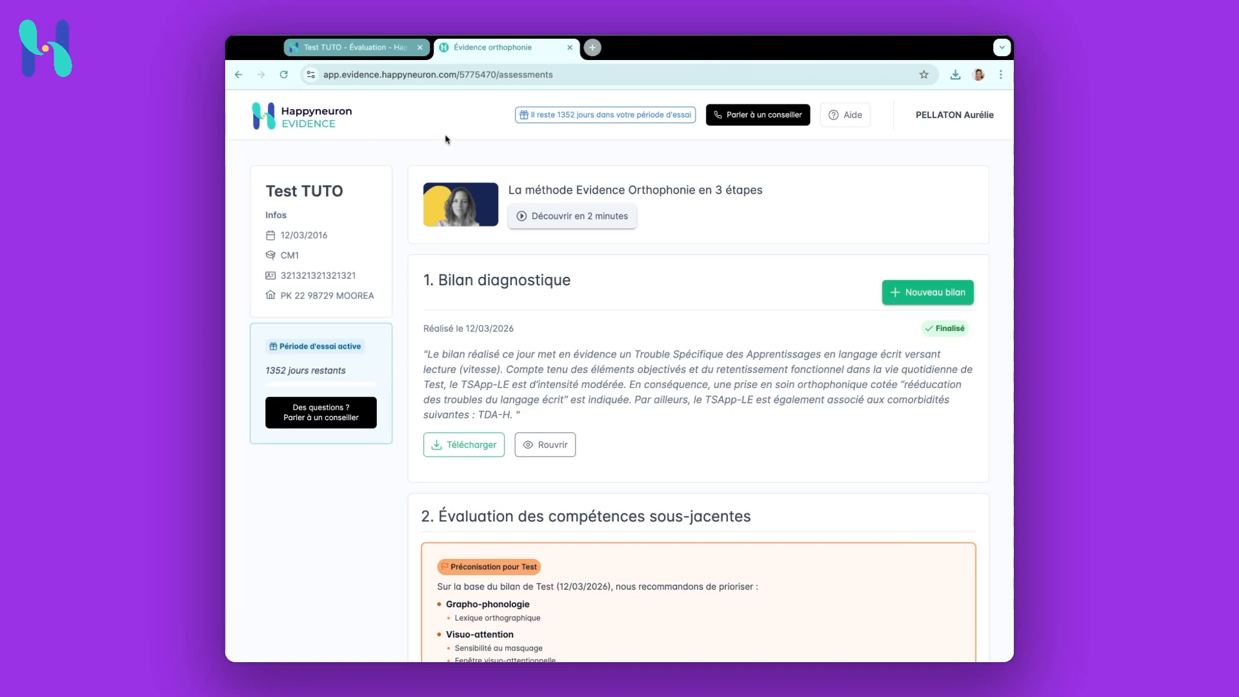
{"action": "scroll", "coordinate": [559, 378], "scroll_direction": "down", "scroll_amount": 3}
{"action": "scroll", "coordinate": [559, 378], "scroll_direction": "down", "scroll_amount": 1}
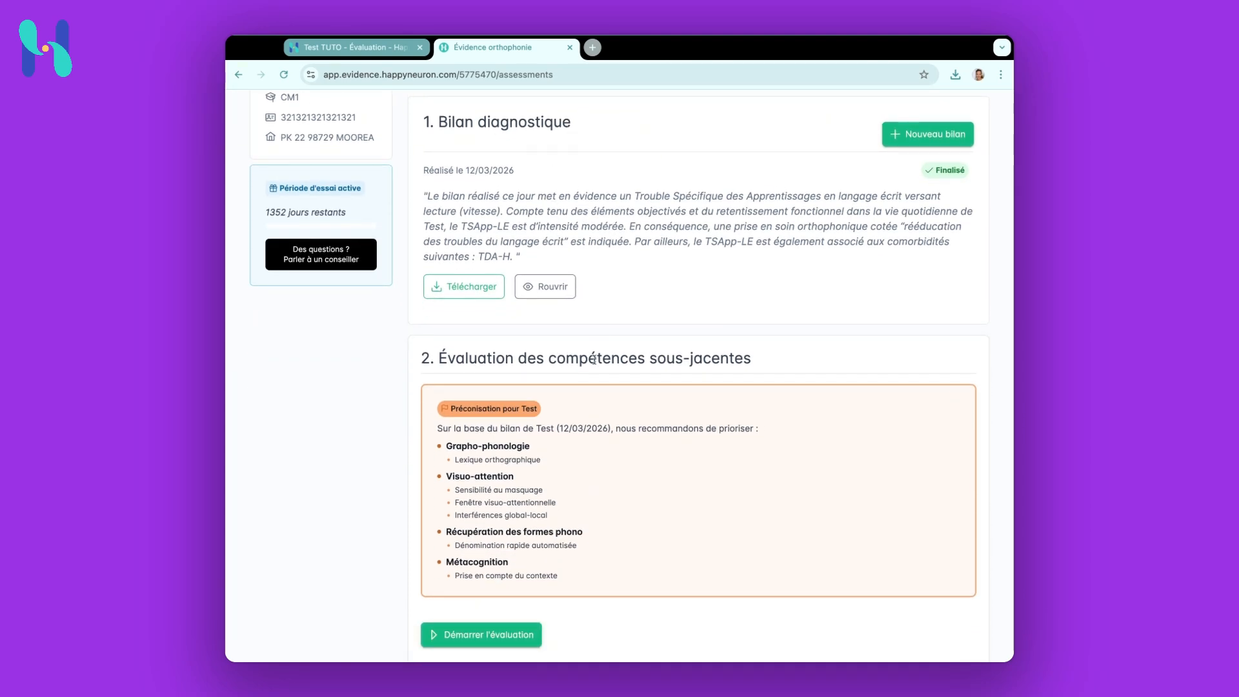
{"action": "scroll", "coordinate": [594, 361], "scroll_direction": "down", "scroll_amount": 3}
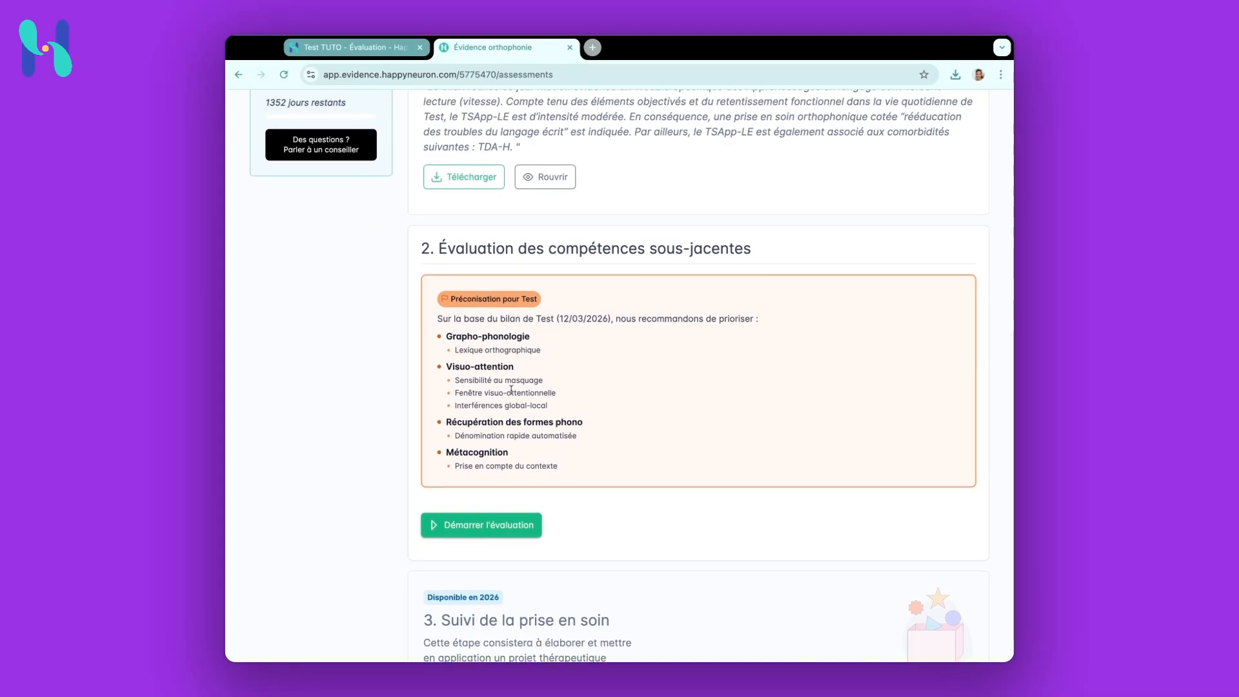
{"action": "scroll", "coordinate": [678, 426], "scroll_direction": "down", "scroll_amount": 1}
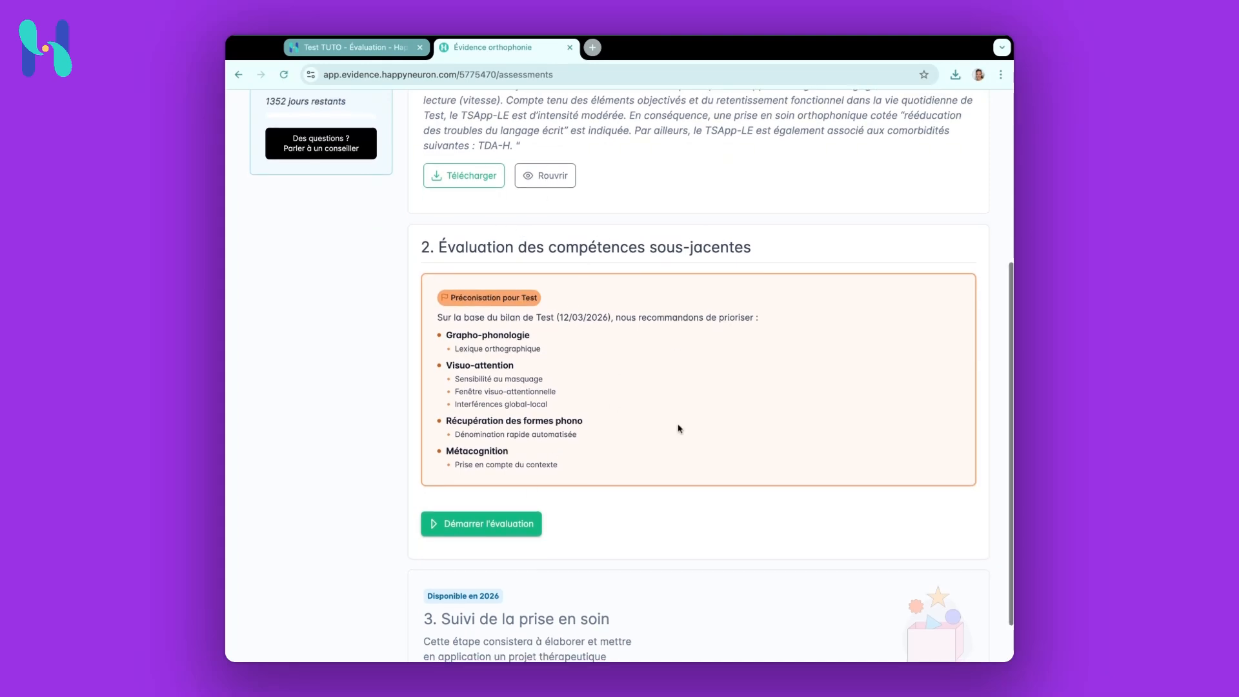
{"action": "left_click", "coordinate": [484, 495]}
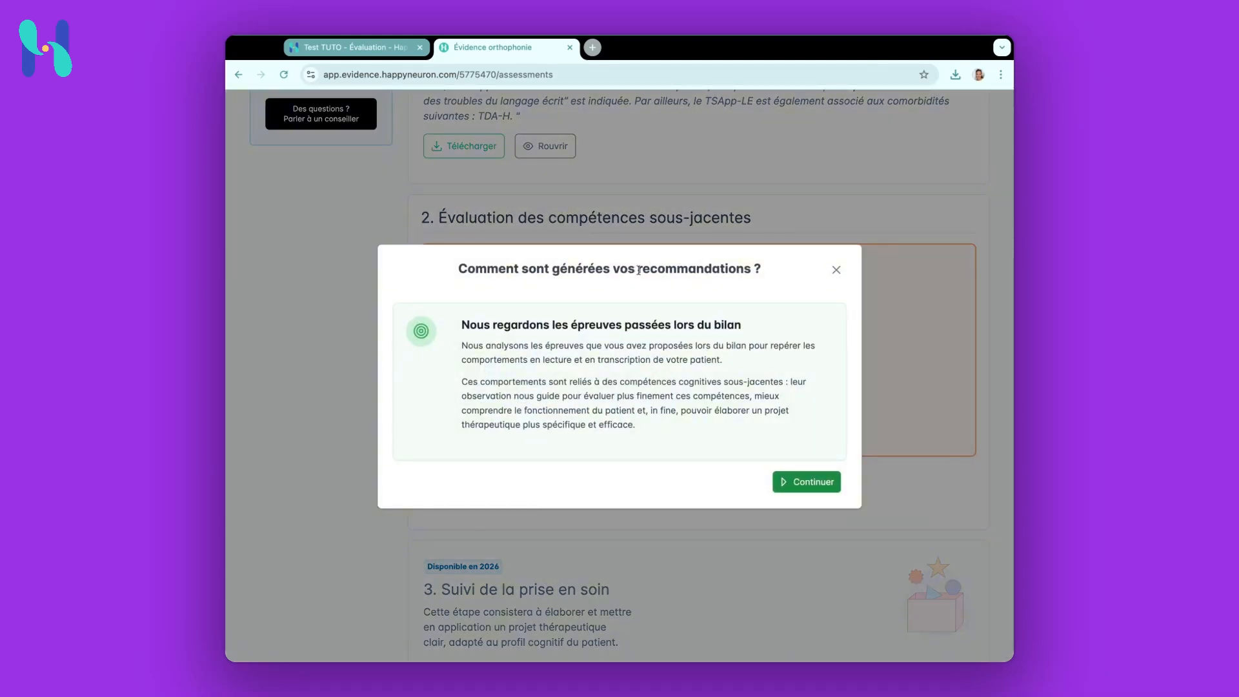
{"action": "left_click_drag", "start_coordinate": [649, 270], "coordinate": [752, 270]}
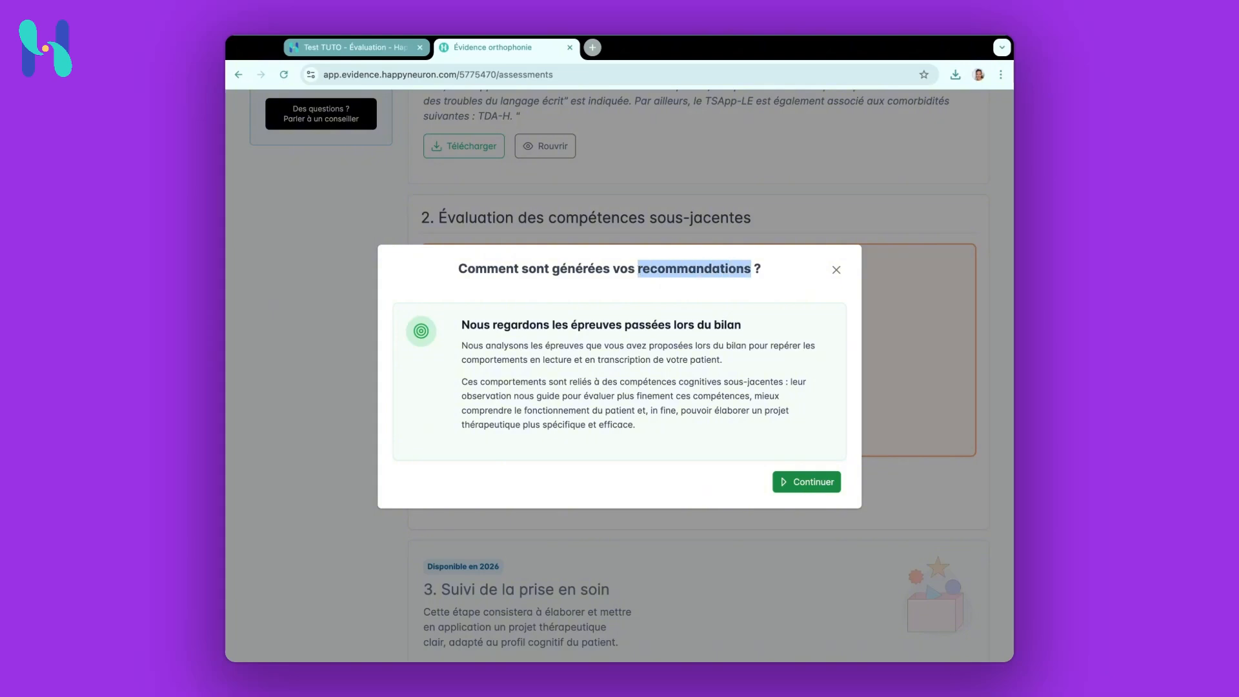
{"action": "left_click", "coordinate": [814, 484]}
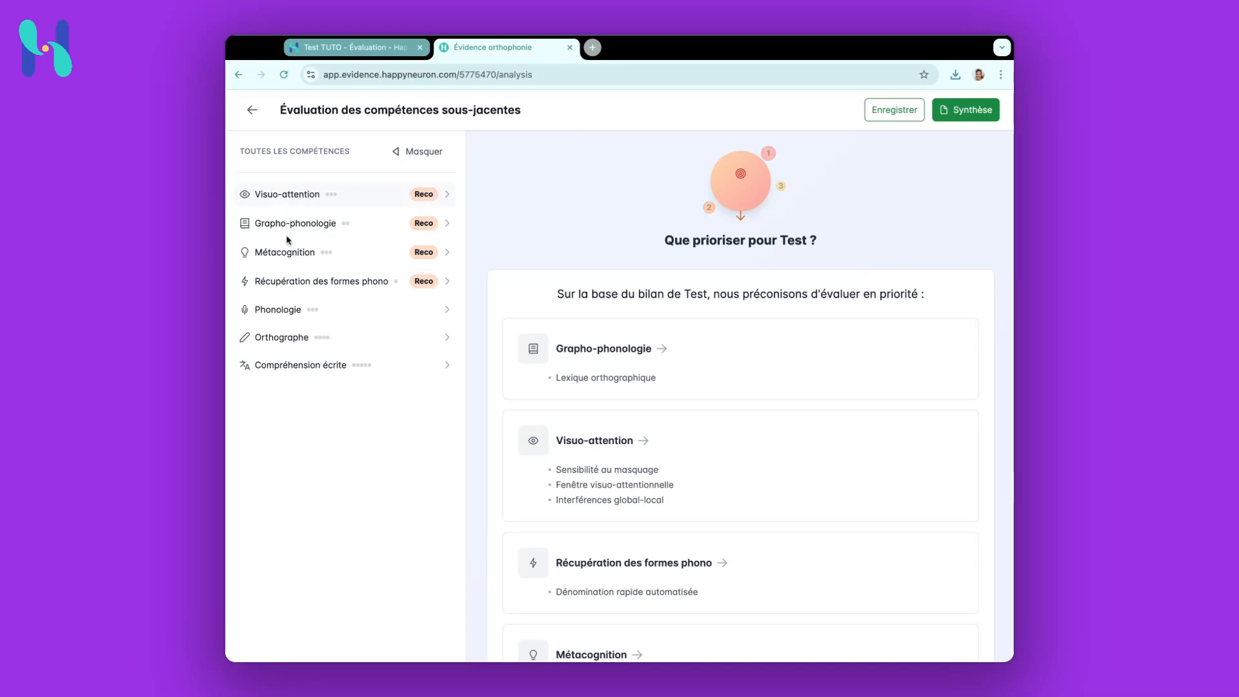
Expand the Visuo-attention, Grapho-phonologie, Métacognition and Récupération des formes phono skill groups
{"action": "left_click", "coordinate": [360, 197]}
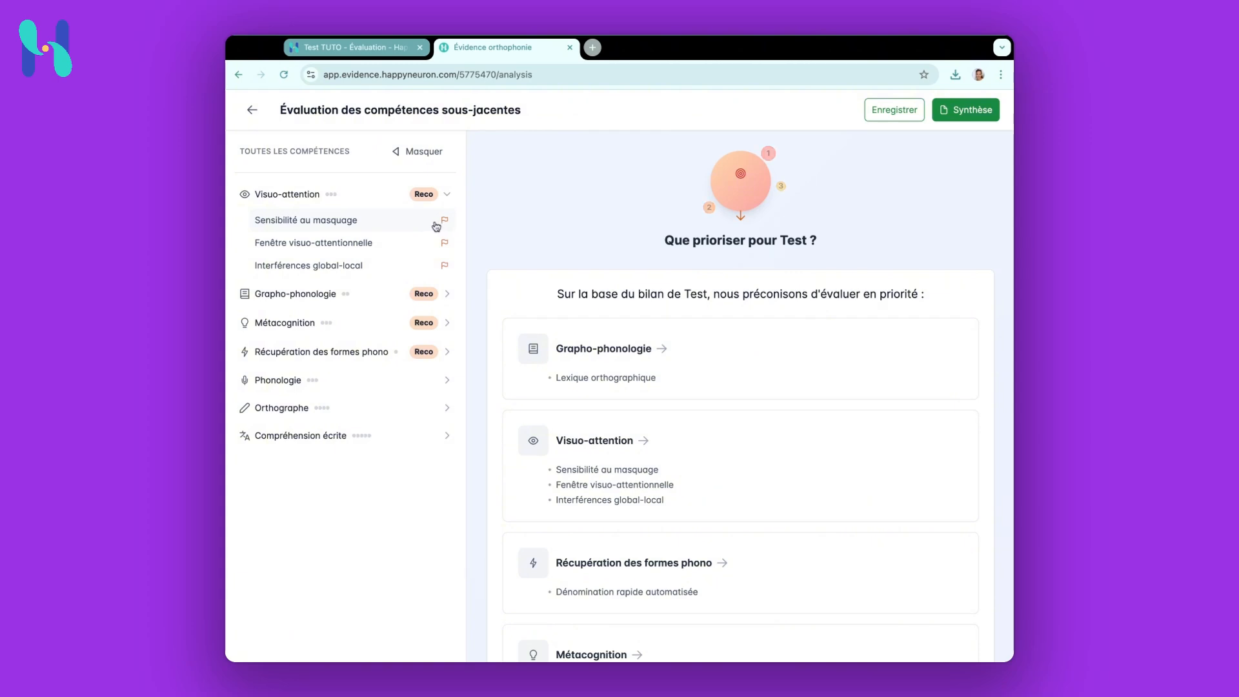
{"action": "left_click", "coordinate": [385, 298]}
{"action": "scroll", "coordinate": [395, 276], "scroll_direction": "down", "scroll_amount": 1}
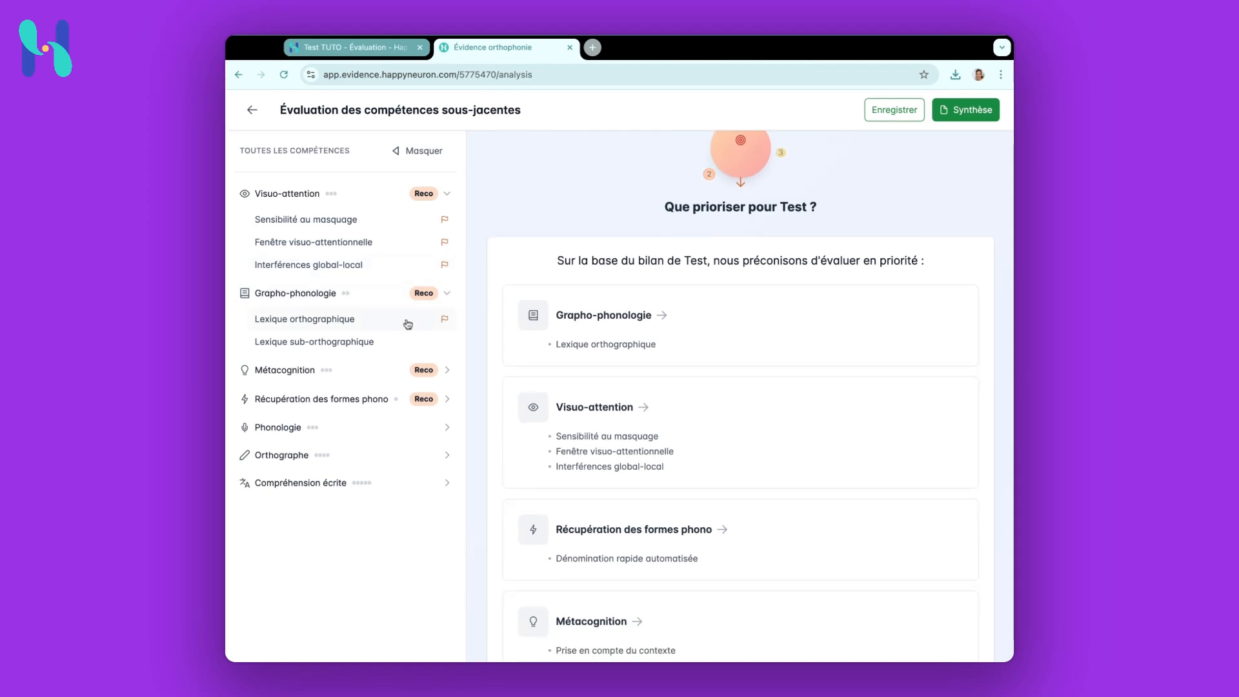
{"action": "left_click", "coordinate": [387, 370]}
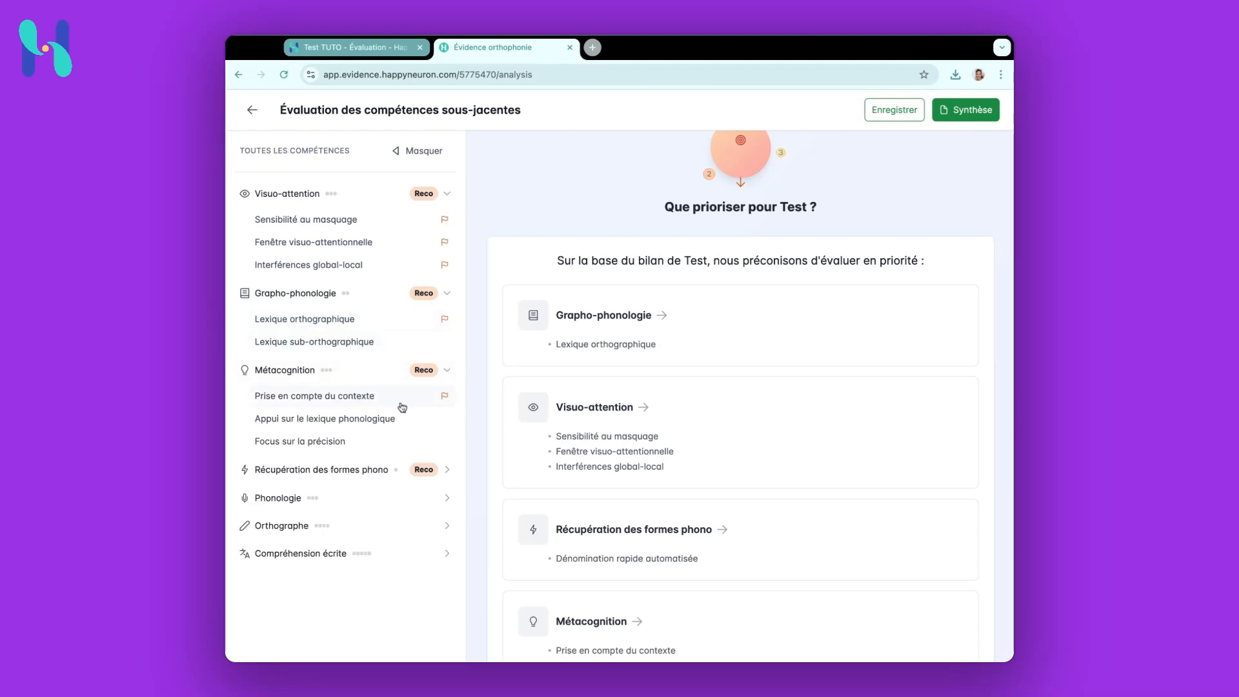
{"action": "left_click", "coordinate": [374, 470]}
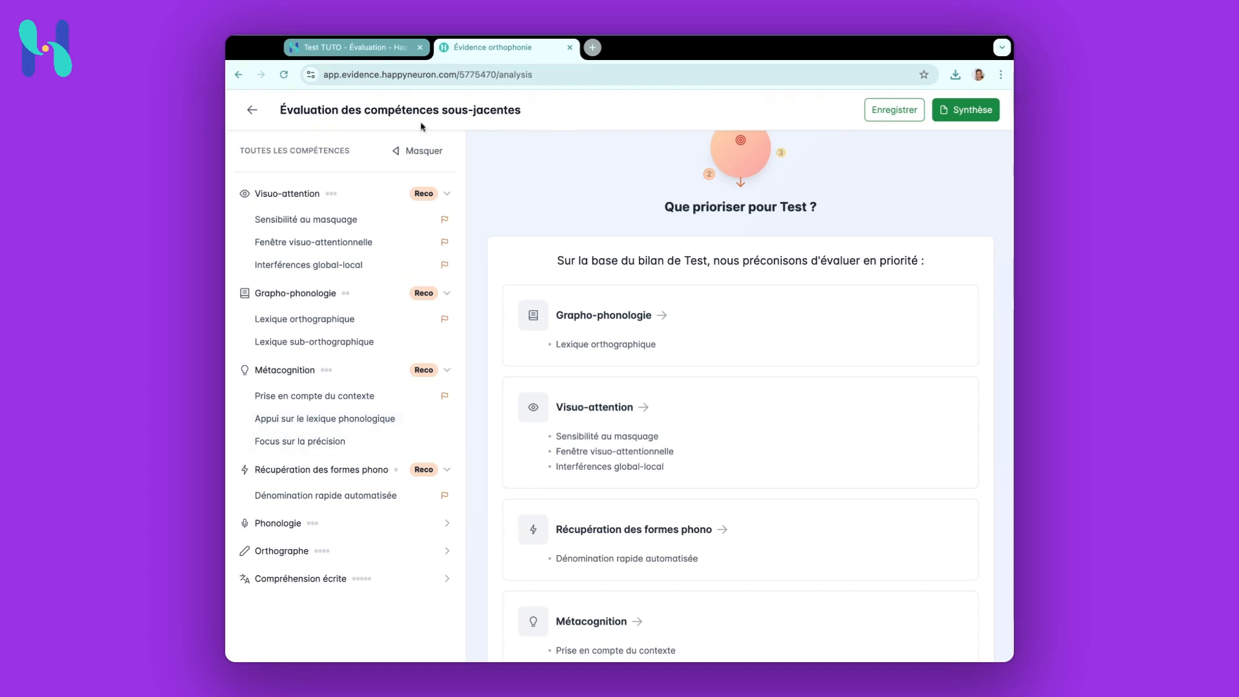
Open the Sensibilité au masquage skill, read its full description and open its test material document
{"action": "left_click", "coordinate": [386, 222]}
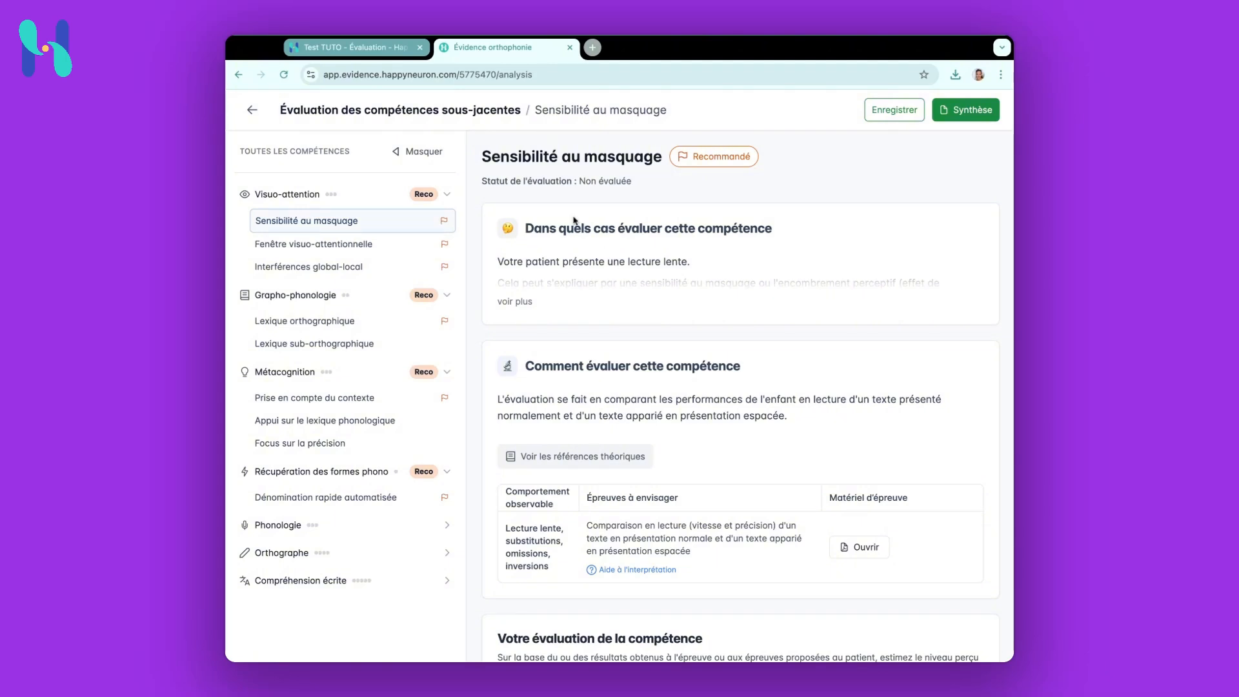
{"action": "left_click", "coordinate": [523, 302]}
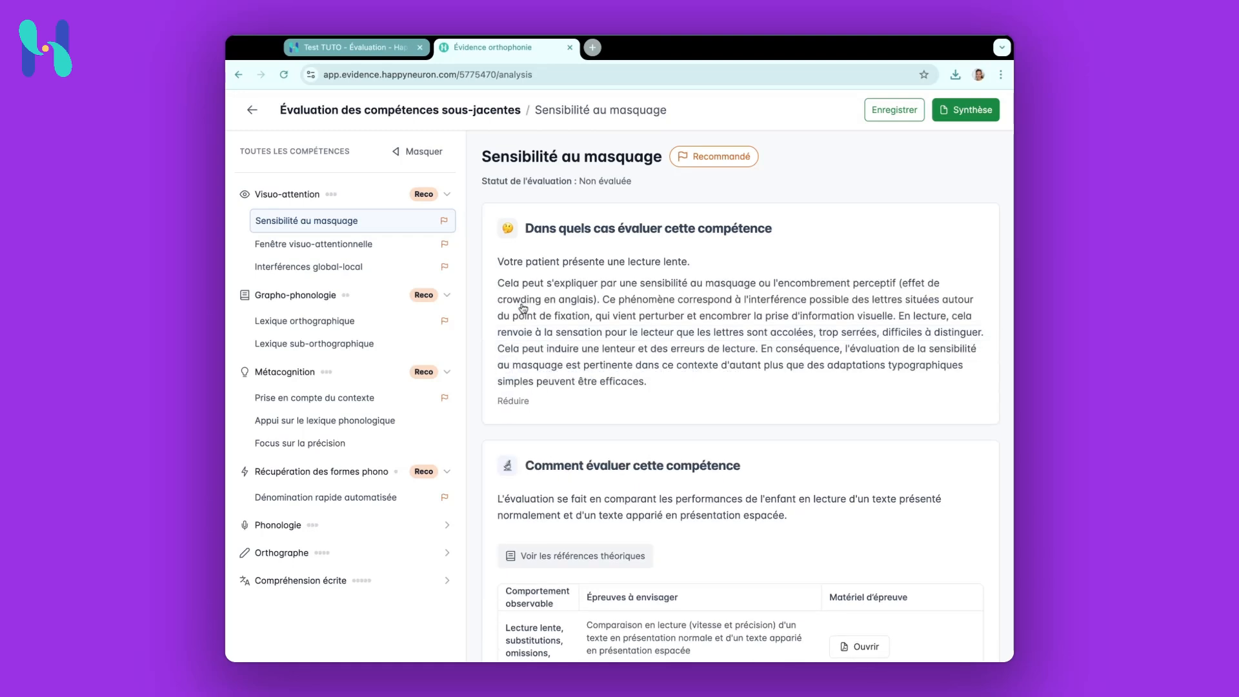
{"action": "scroll", "coordinate": [555, 319], "scroll_direction": "down", "scroll_amount": 1}
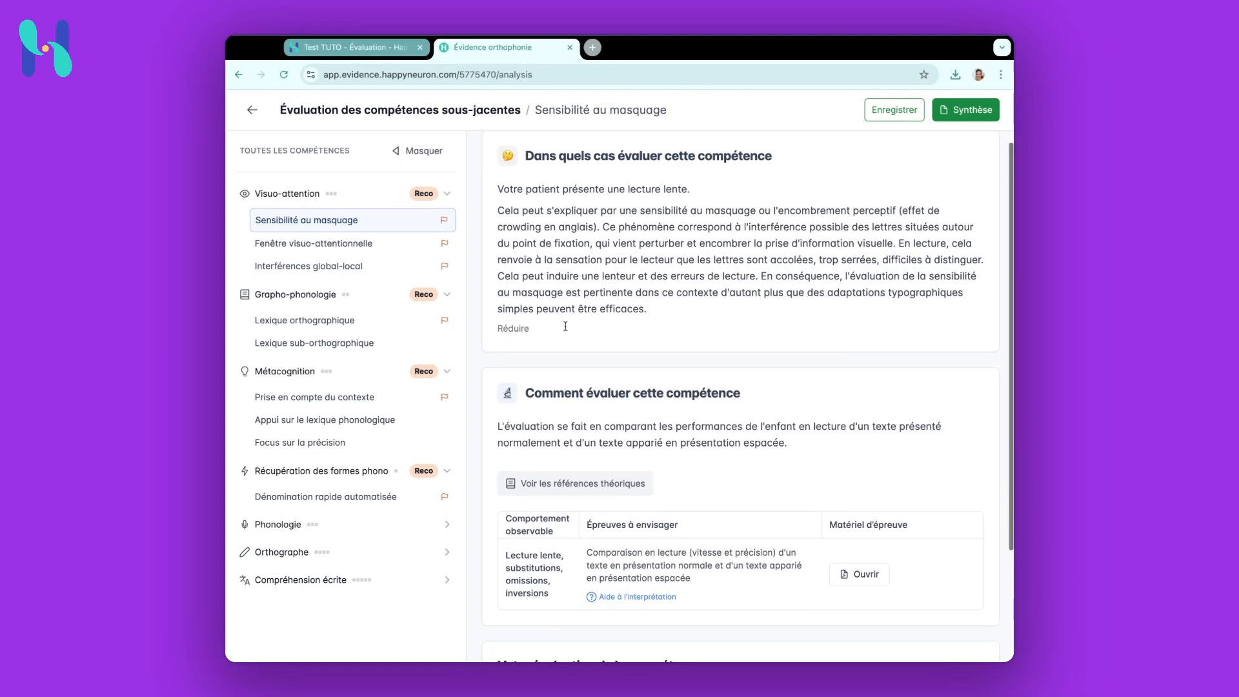
{"action": "scroll", "coordinate": [565, 326], "scroll_direction": "down", "scroll_amount": 3}
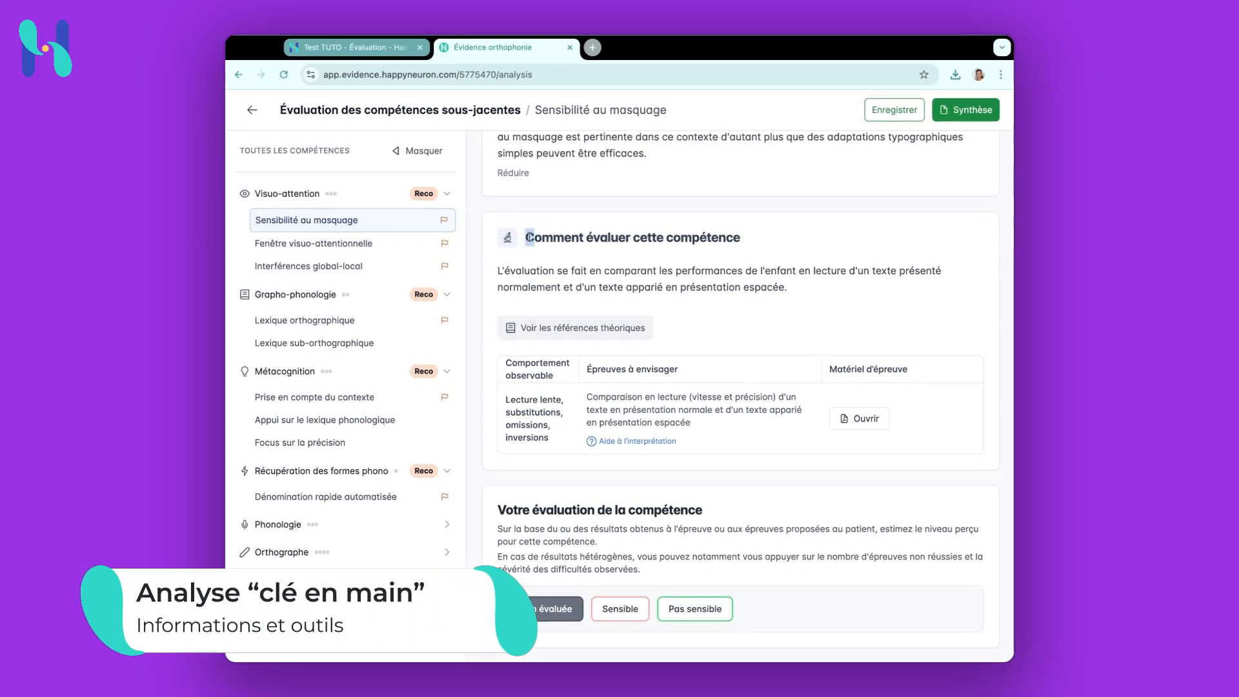
{"action": "left_click", "coordinate": [575, 331]}
{"action": "left_click", "coordinate": [992, 115]}
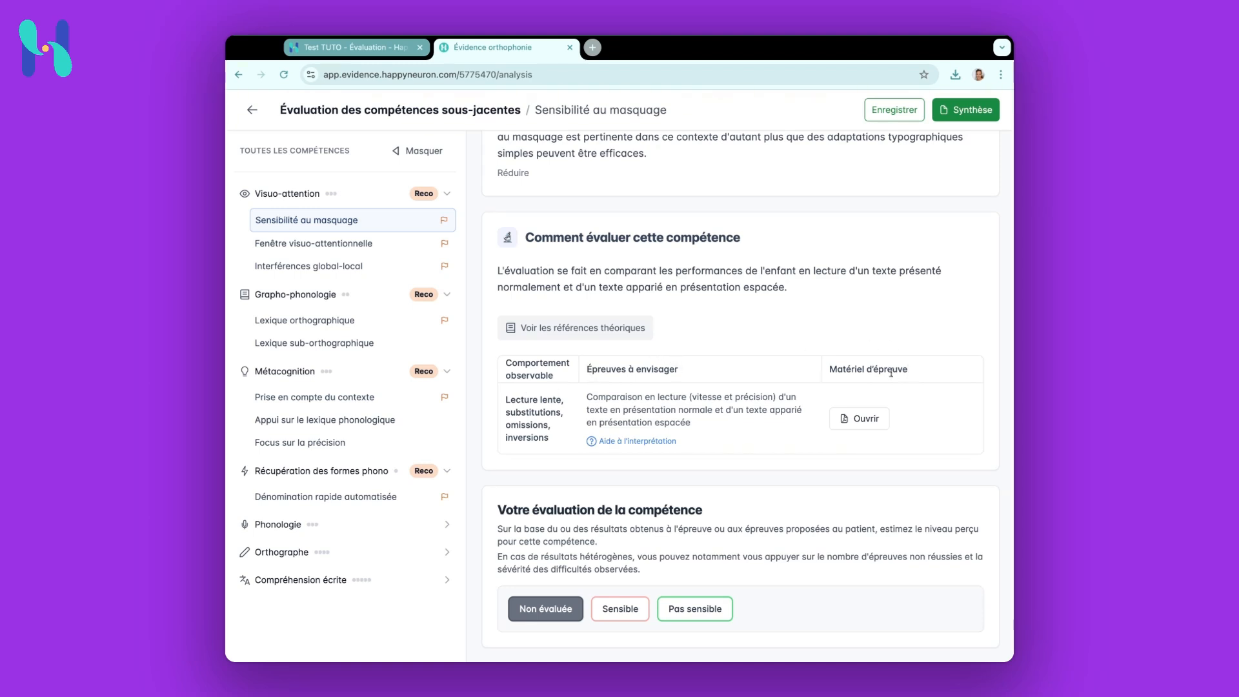
{"action": "left_click", "coordinate": [866, 420]}
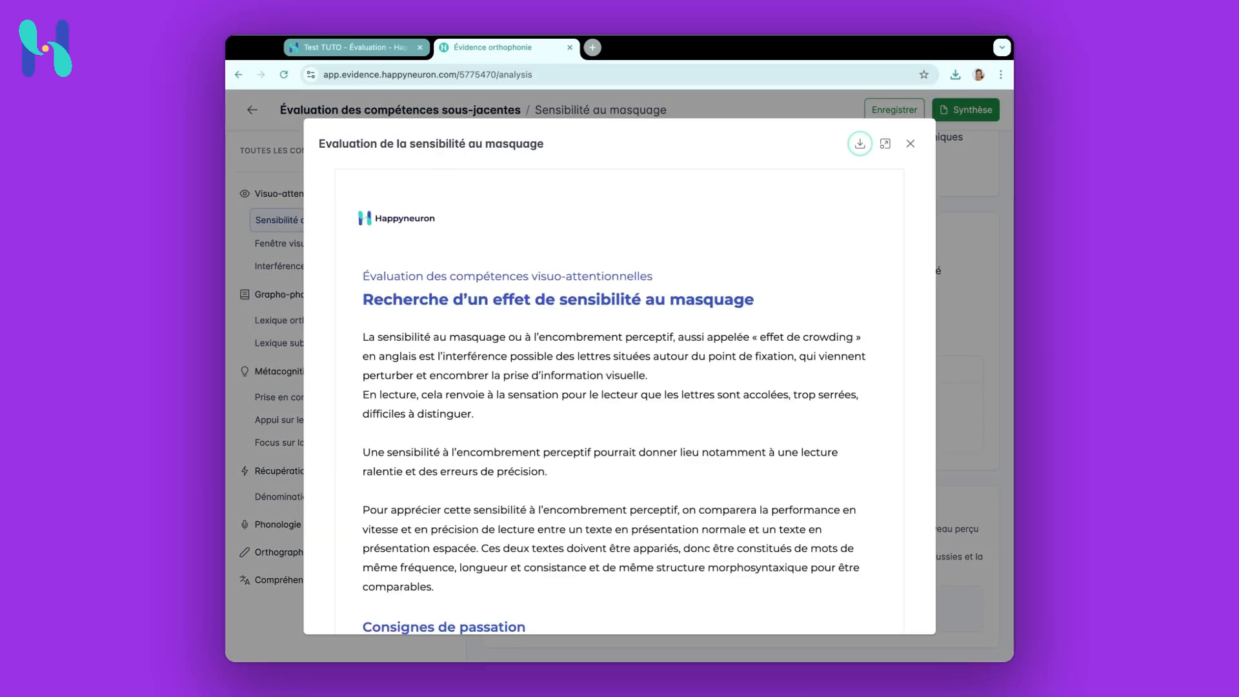
Read through the masking sensitivity test document, including its interpretation tables and reading texts, then close it
{"action": "scroll", "coordinate": [645, 393], "scroll_direction": "down", "scroll_amount": 7}
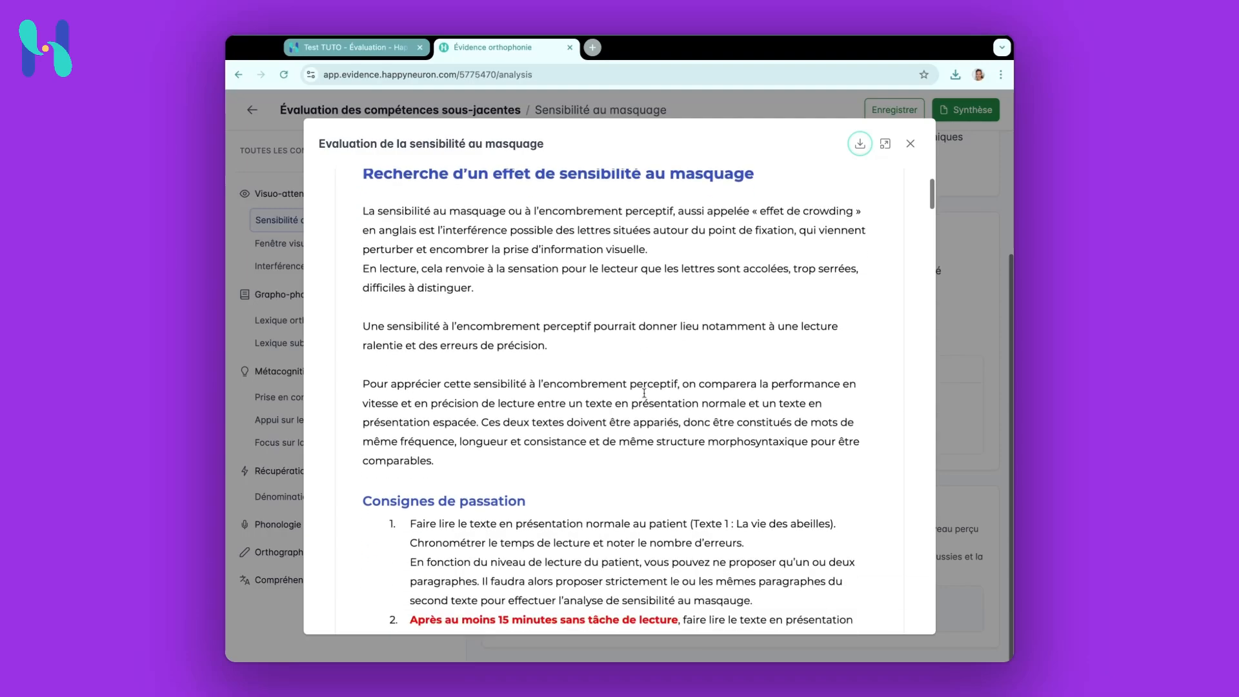
{"action": "scroll", "coordinate": [645, 393], "scroll_direction": "down", "scroll_amount": 15}
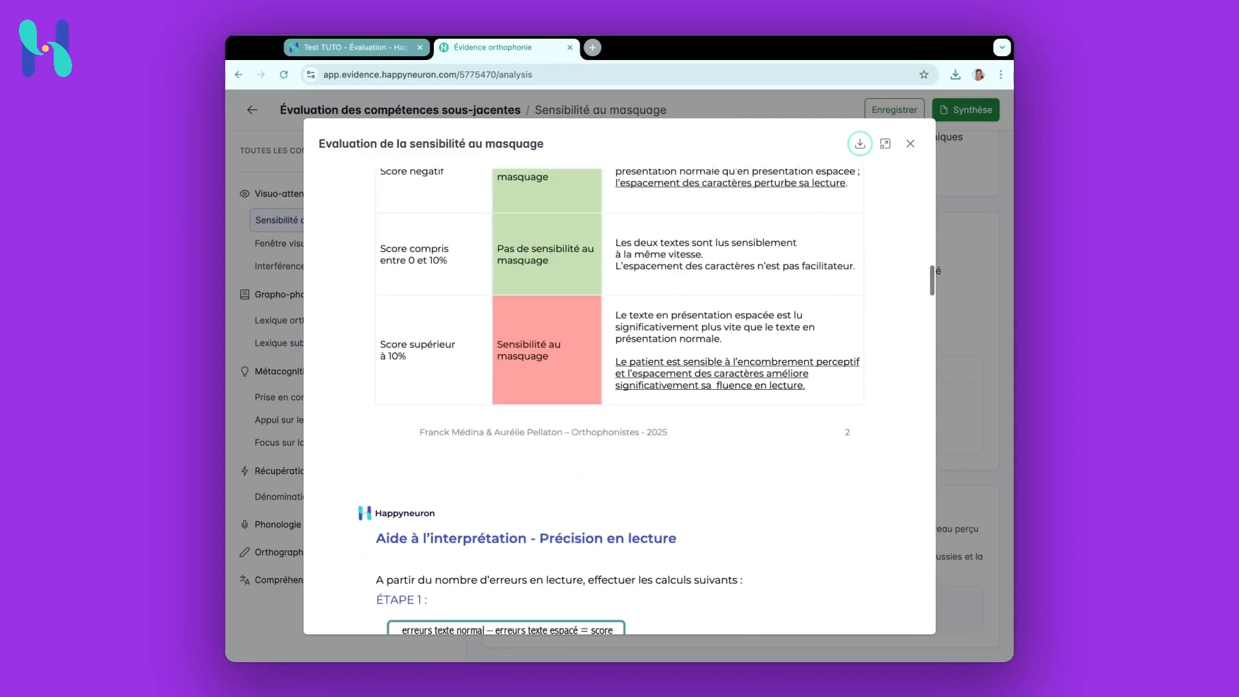
{"action": "scroll", "coordinate": [620, 402], "scroll_direction": "down", "scroll_amount": 12}
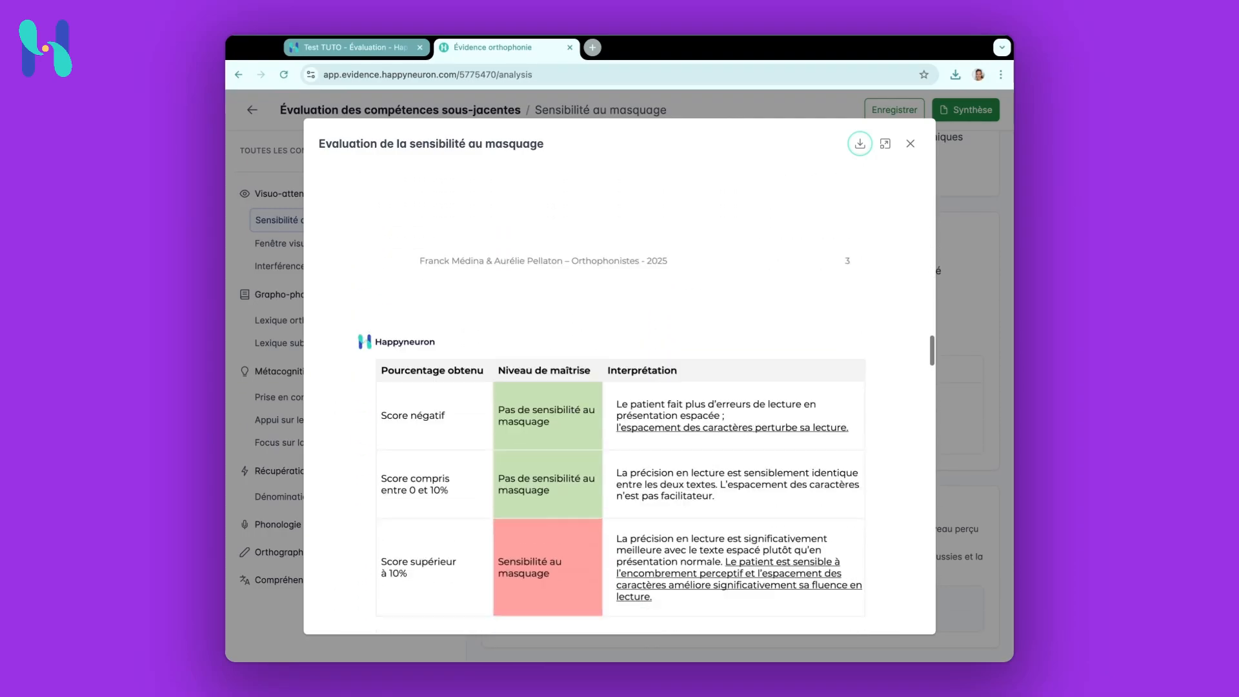
{"action": "scroll", "coordinate": [620, 400], "scroll_direction": "down", "scroll_amount": 10}
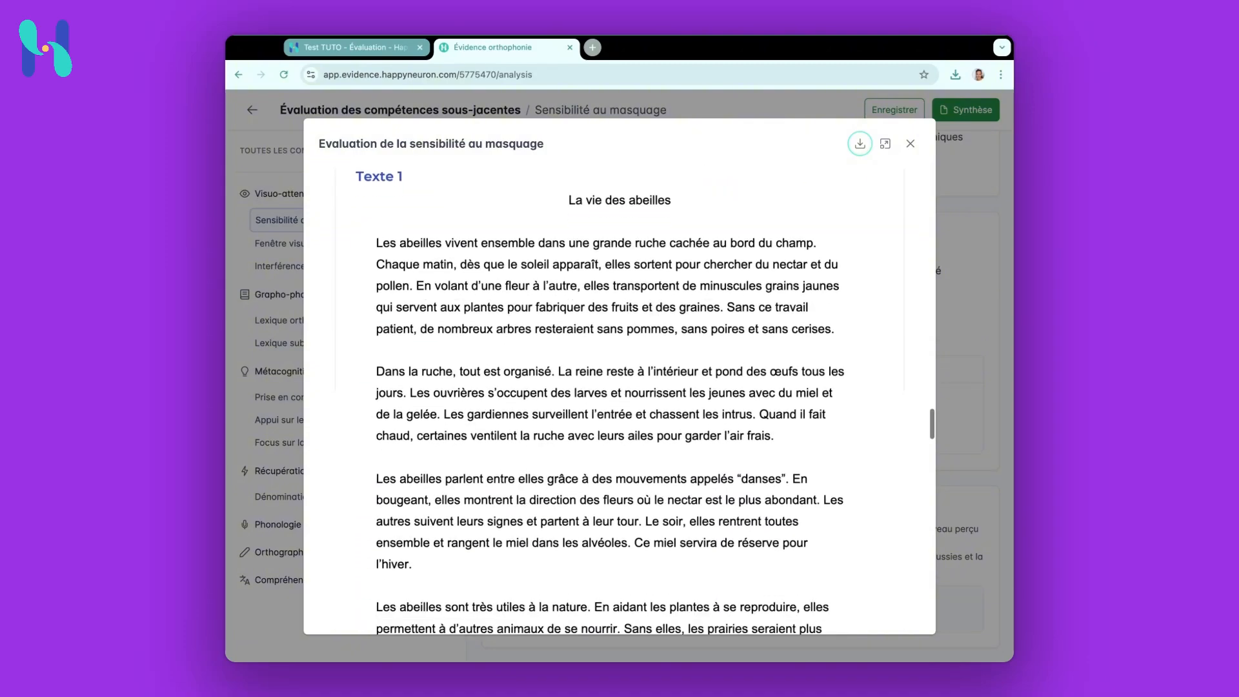
{"action": "scroll", "coordinate": [620, 401], "scroll_direction": "down", "scroll_amount": 9}
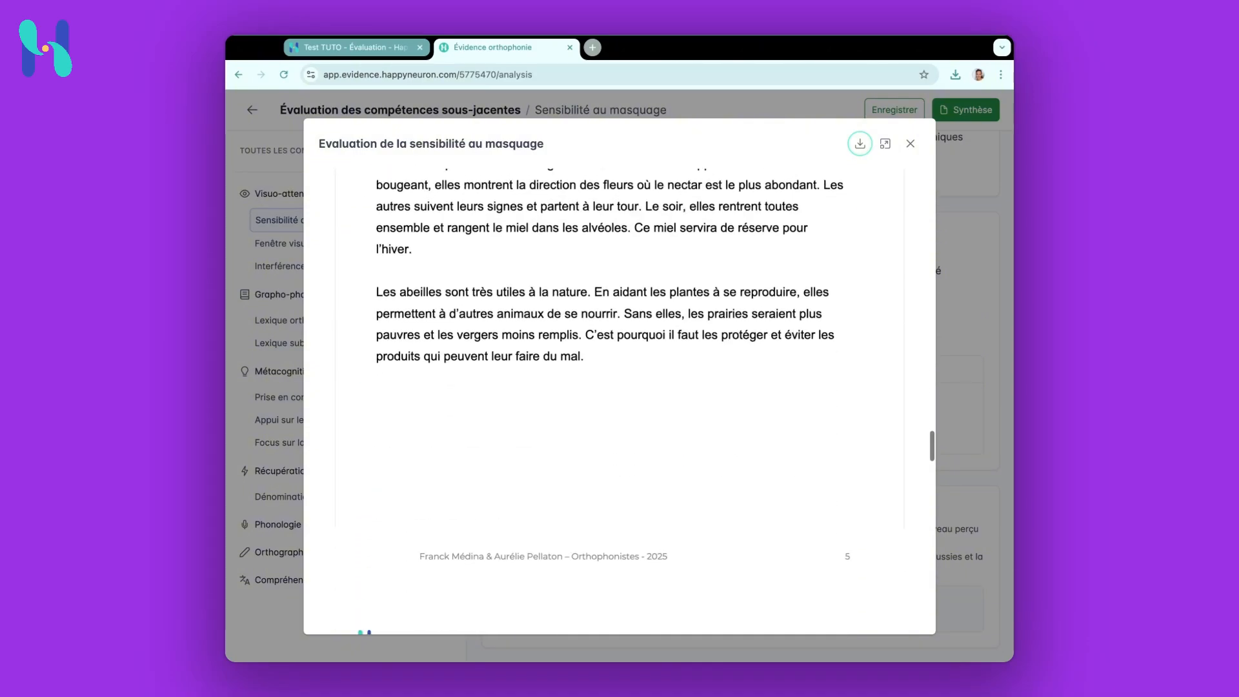
{"action": "scroll", "coordinate": [620, 400], "scroll_direction": "down", "scroll_amount": 10}
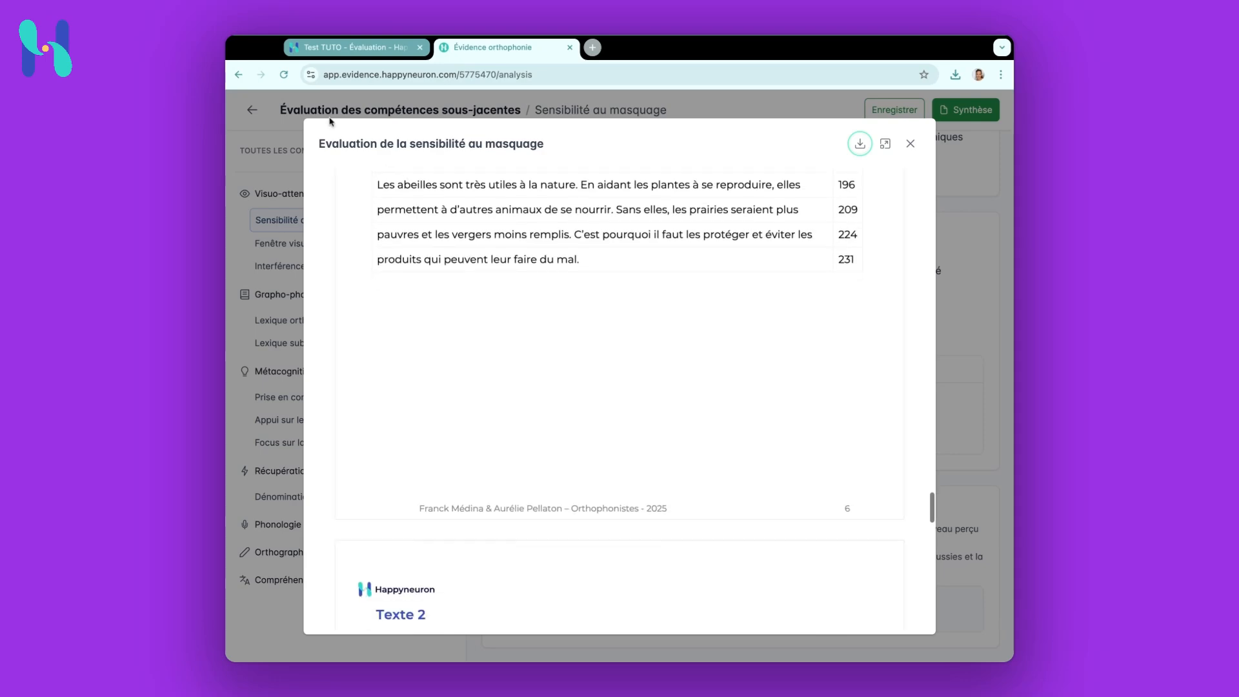
{"action": "left_click", "coordinate": [911, 144]}
Rate the Sensibilité au masquage skill as Sensible
{"action": "left_click", "coordinate": [659, 443]}
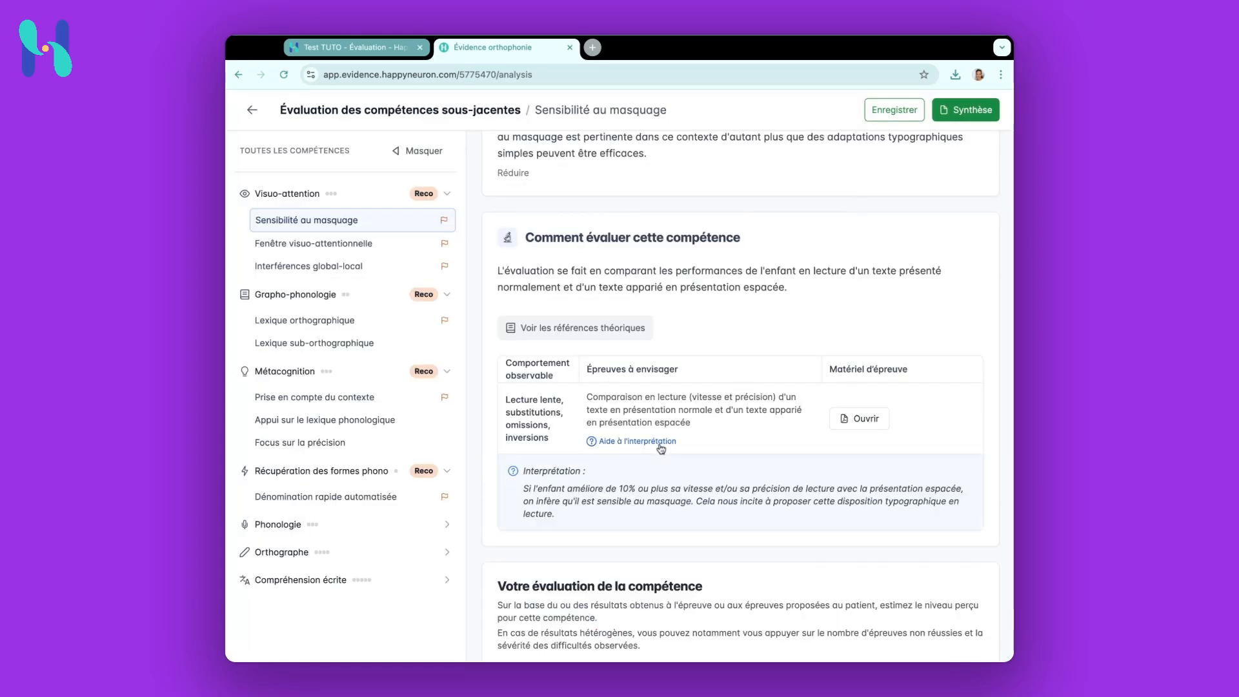
{"action": "scroll", "coordinate": [724, 443], "scroll_direction": "down", "scroll_amount": 1}
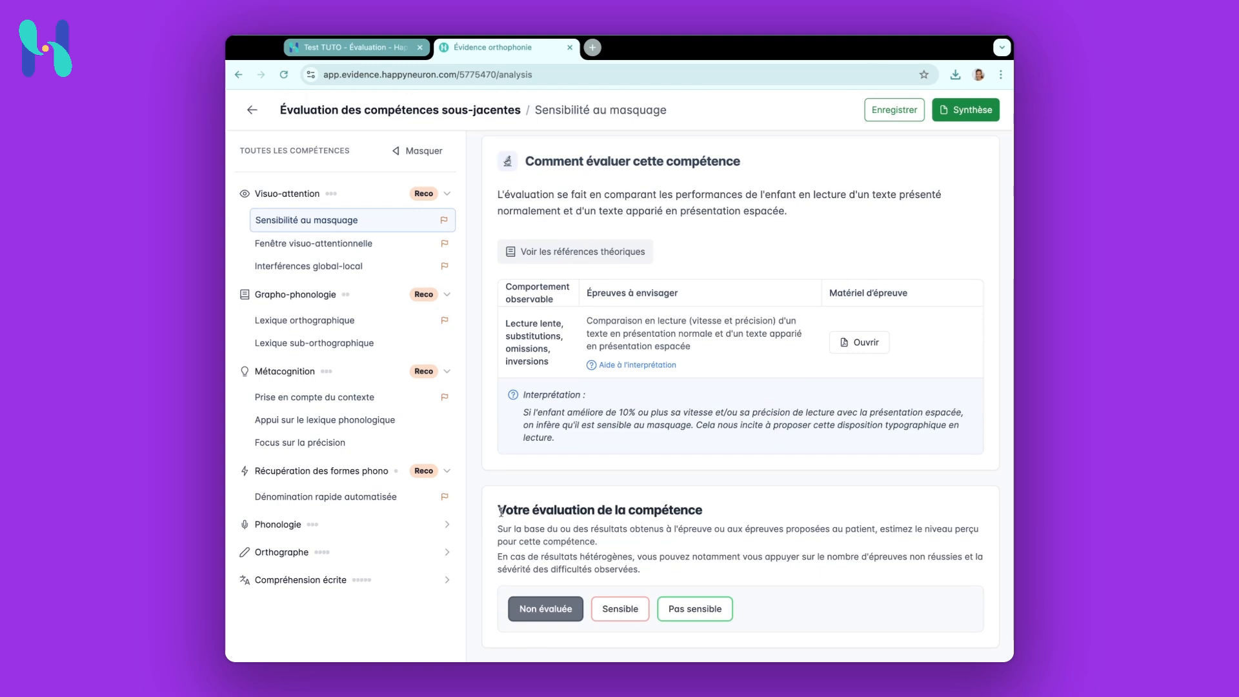
{"action": "left_click_drag", "start_coordinate": [501, 511], "coordinate": [704, 511]}
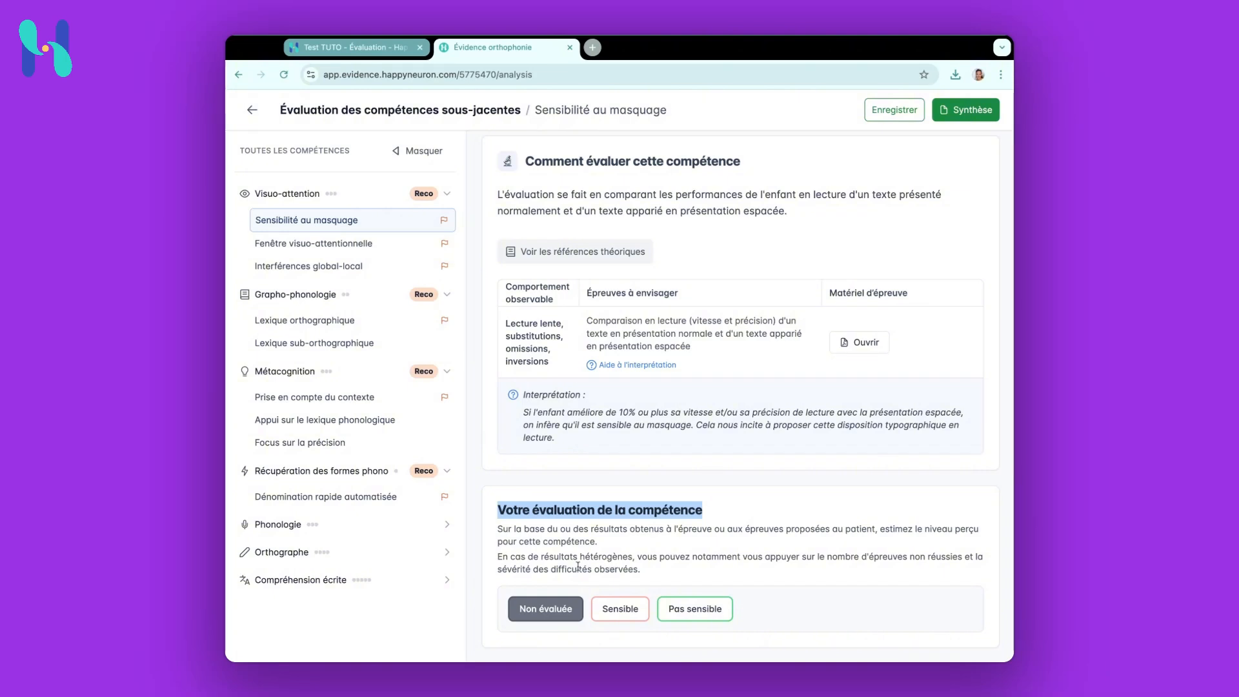
{"action": "left_click", "coordinate": [620, 607]}
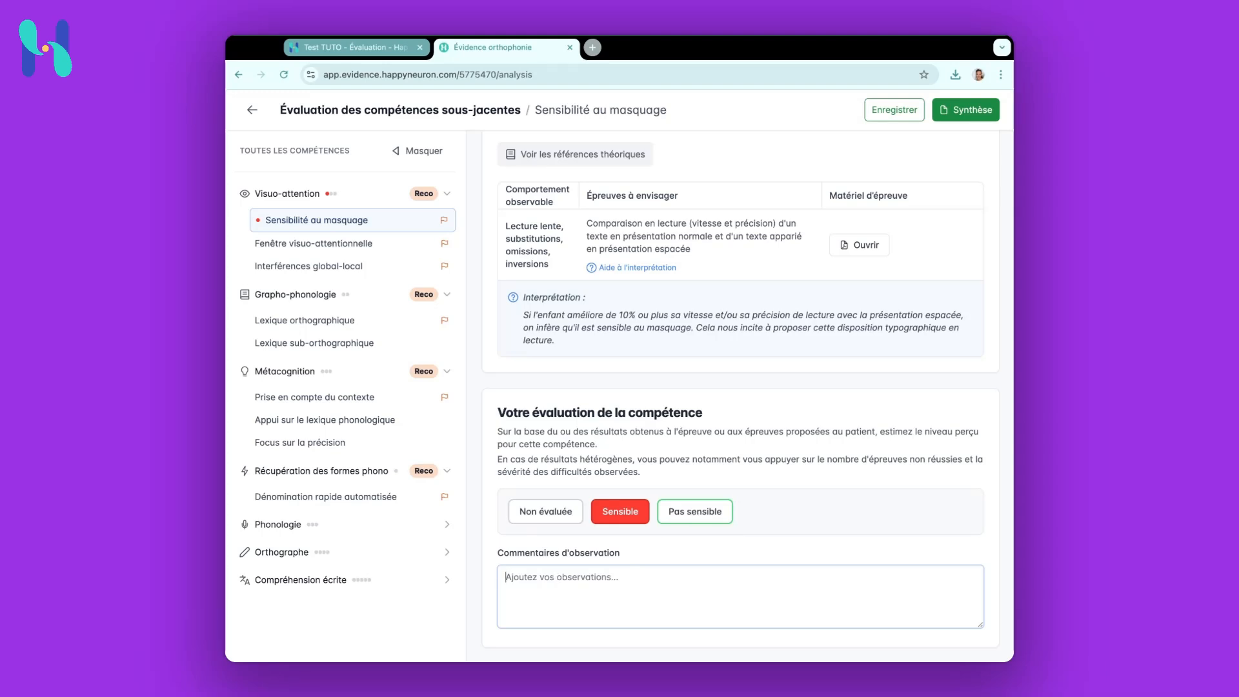
Add the observation comment "Gain en vitesse de lecture de +23%" and, on a new line, "Pas d'effet sur la précision"
{"action": "type", "text": "Gain en vitesse de lectur"}
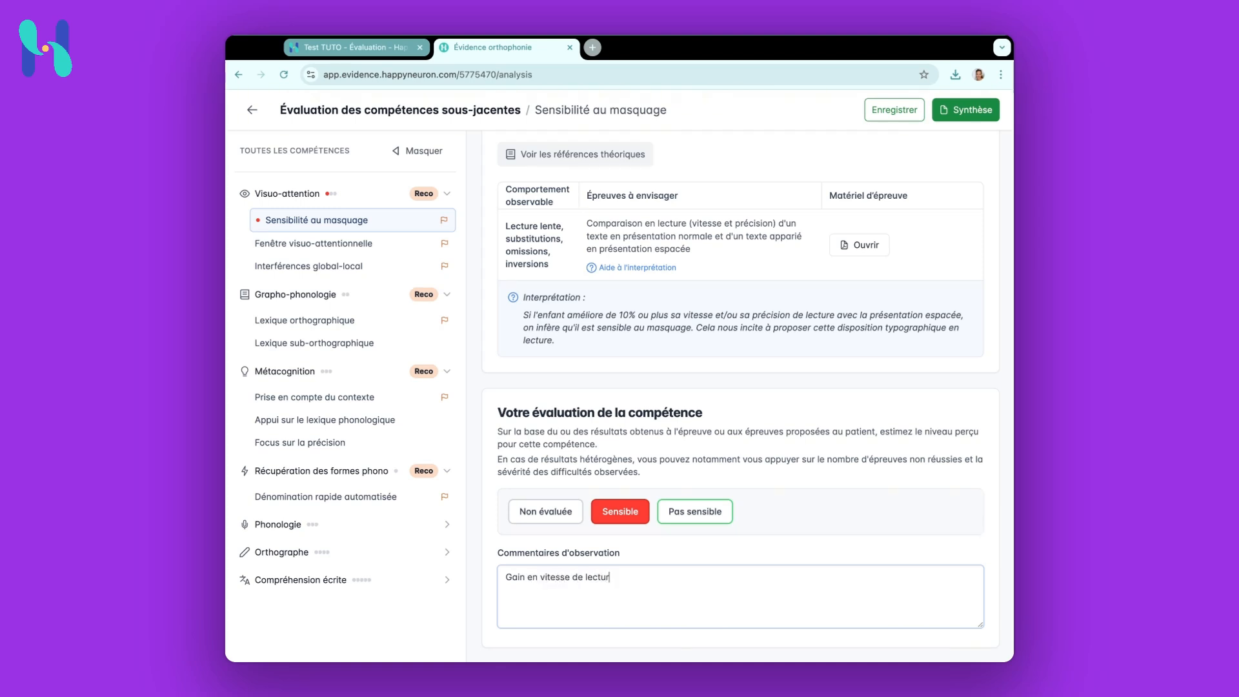
{"action": "type", "text": "e de +23"}
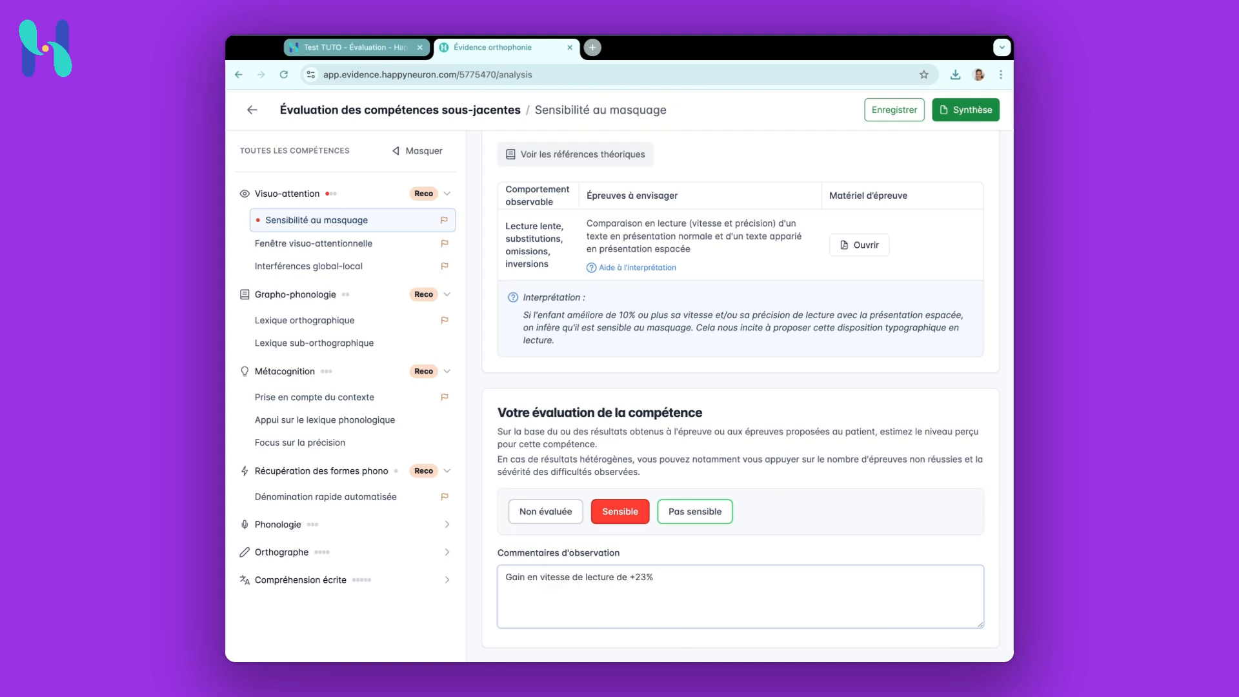
{"action": "type", "text": "%"}
{"action": "key", "text": "Return"}
{"action": "type", "text": "Pas d'effet sur la précision"}
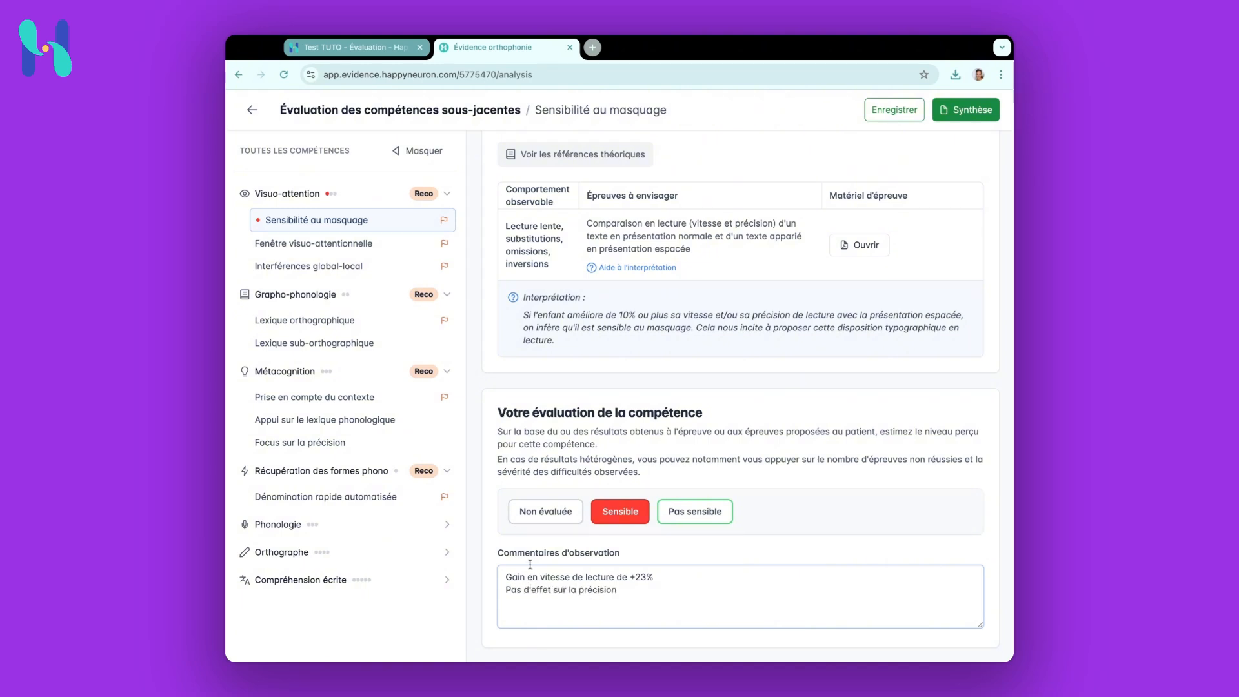
{"action": "left_click", "coordinate": [526, 552]}
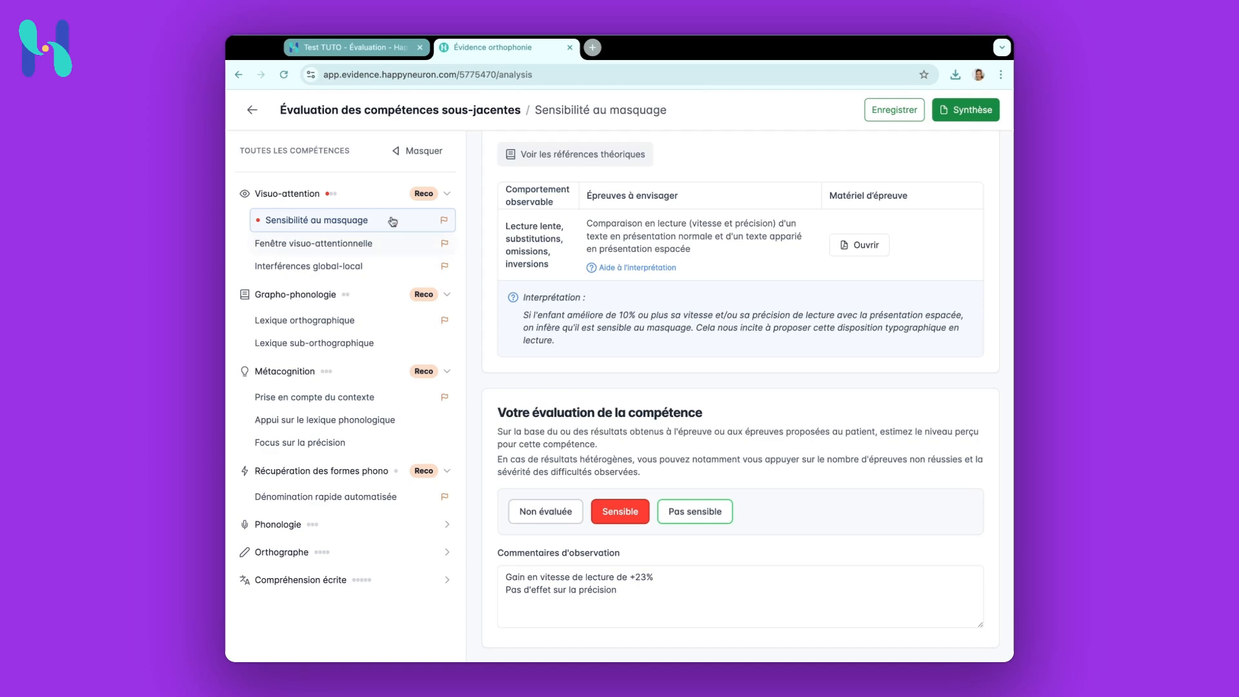
Open the Fenêtre visuo-attentionnelle skill, review its suggested tests and rate it Fragile
{"action": "left_click", "coordinate": [366, 245]}
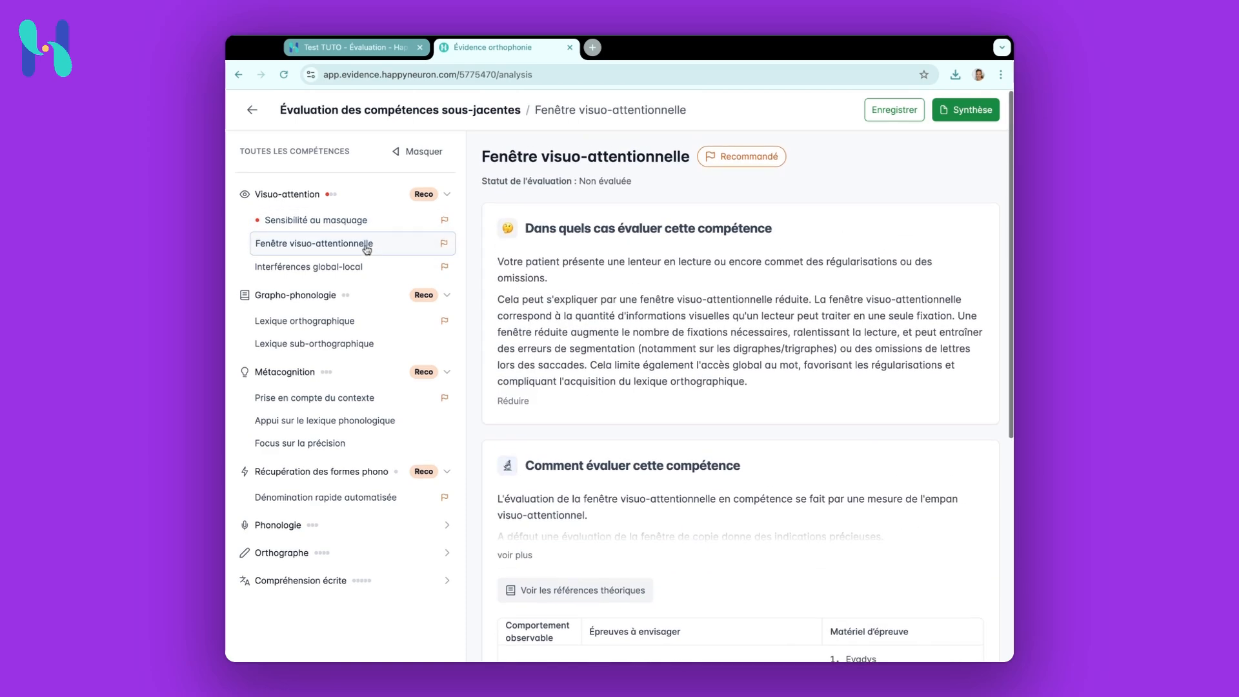
{"action": "scroll", "coordinate": [603, 452], "scroll_direction": "down", "scroll_amount": 1}
{"action": "scroll", "coordinate": [604, 452], "scroll_direction": "down", "scroll_amount": 4}
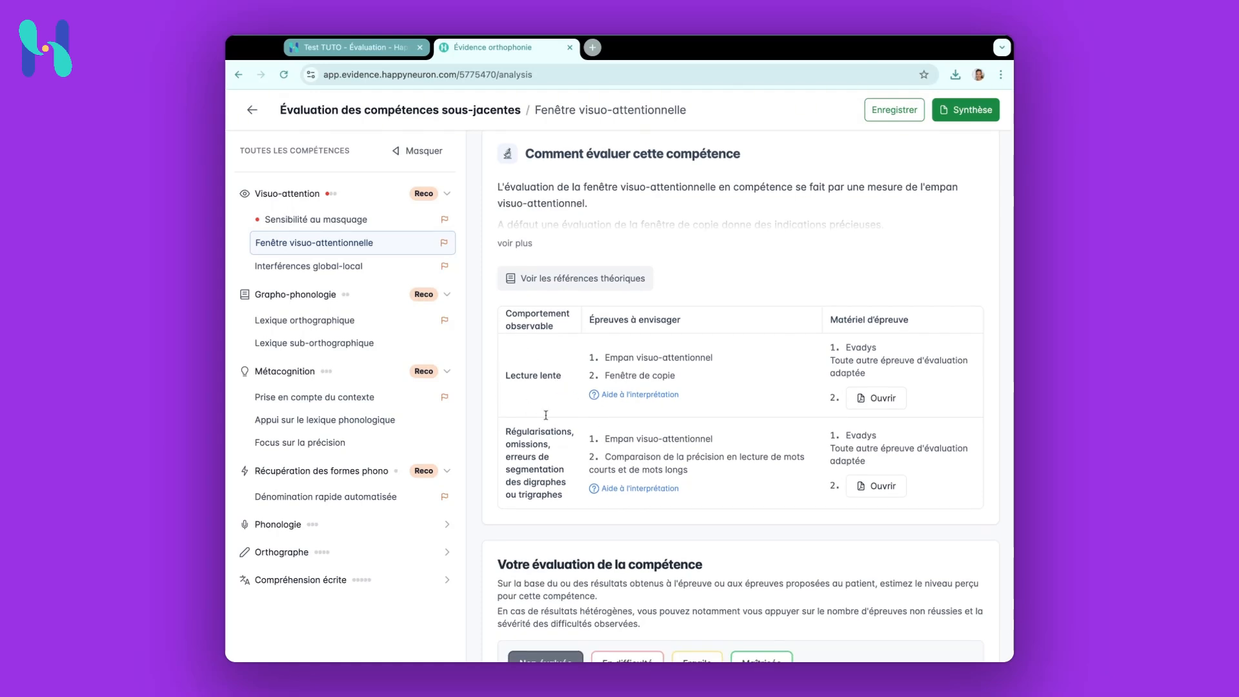
{"action": "scroll", "coordinate": [556, 468], "scroll_direction": "down", "scroll_amount": 1}
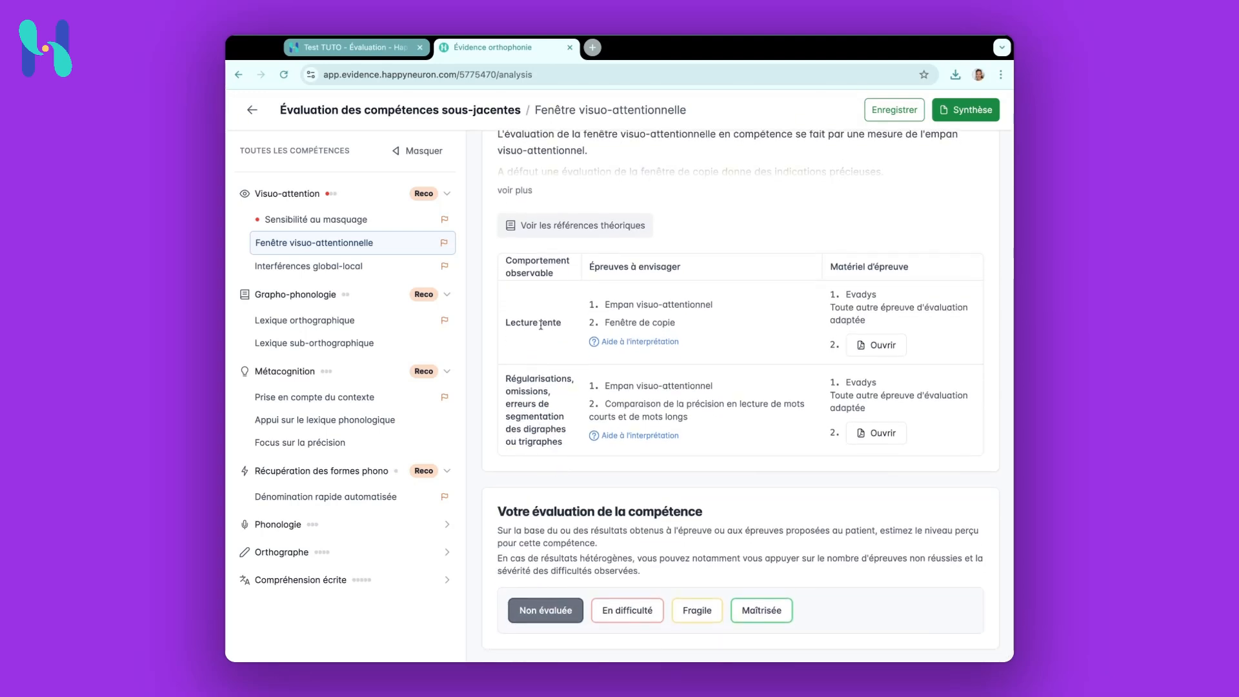
{"action": "triple_click", "coordinate": [607, 303]}
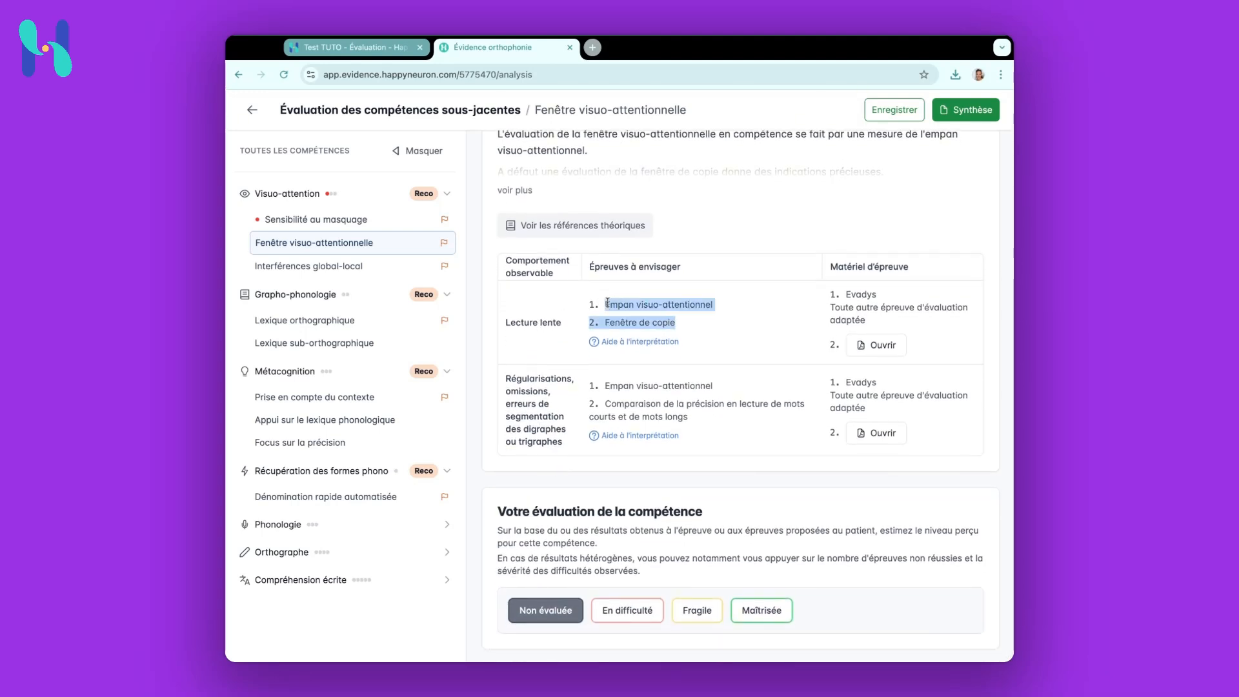
{"action": "left_click", "coordinate": [681, 300]}
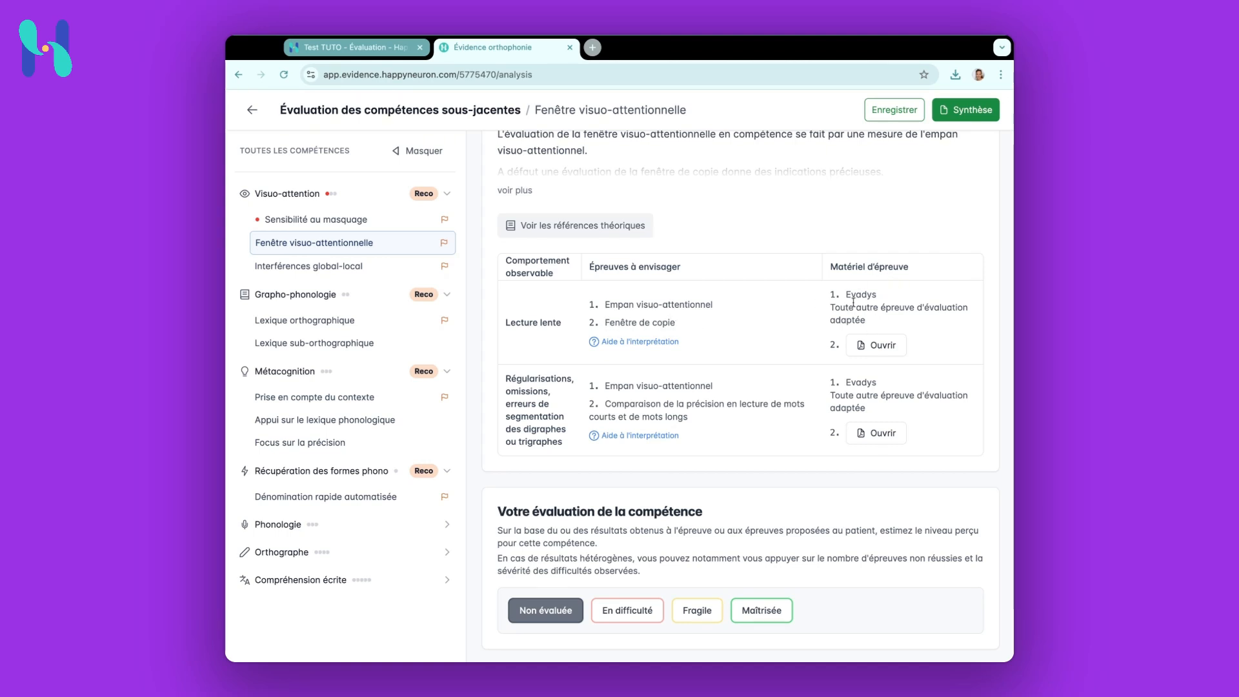
{"action": "left_click_drag", "start_coordinate": [846, 293], "coordinate": [873, 294]}
{"action": "left_click", "coordinate": [848, 296]}
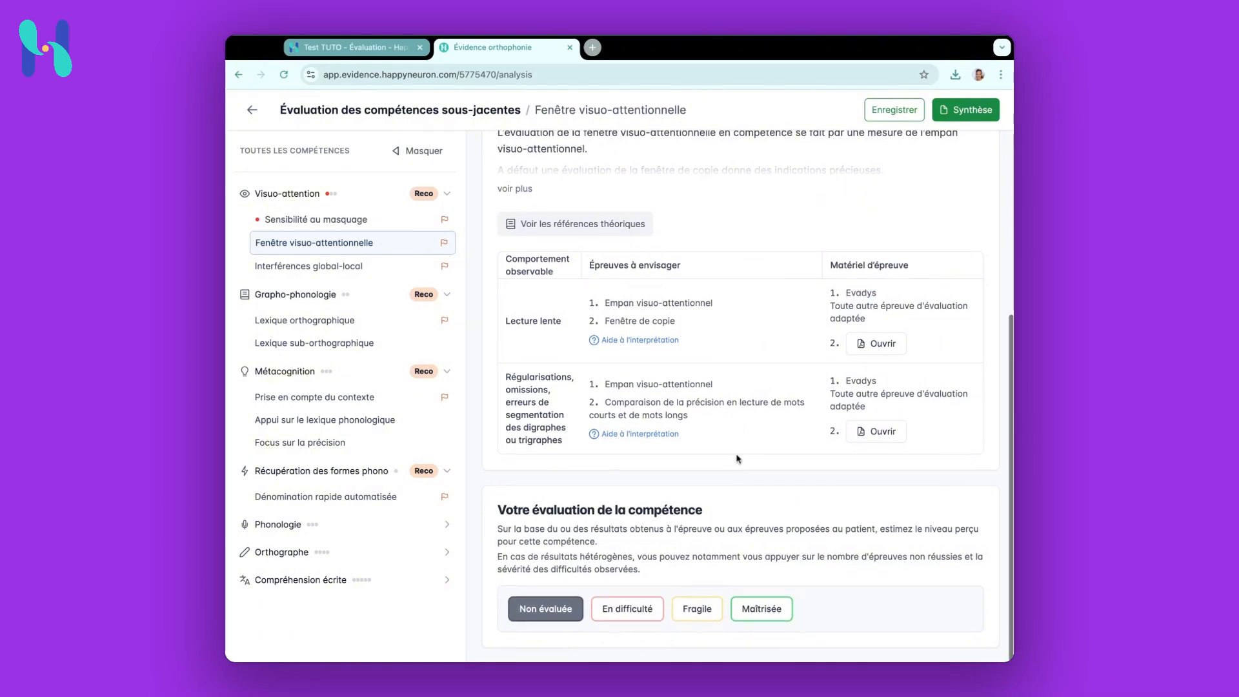
{"action": "scroll", "coordinate": [646, 484], "scroll_direction": "down", "scroll_amount": 1}
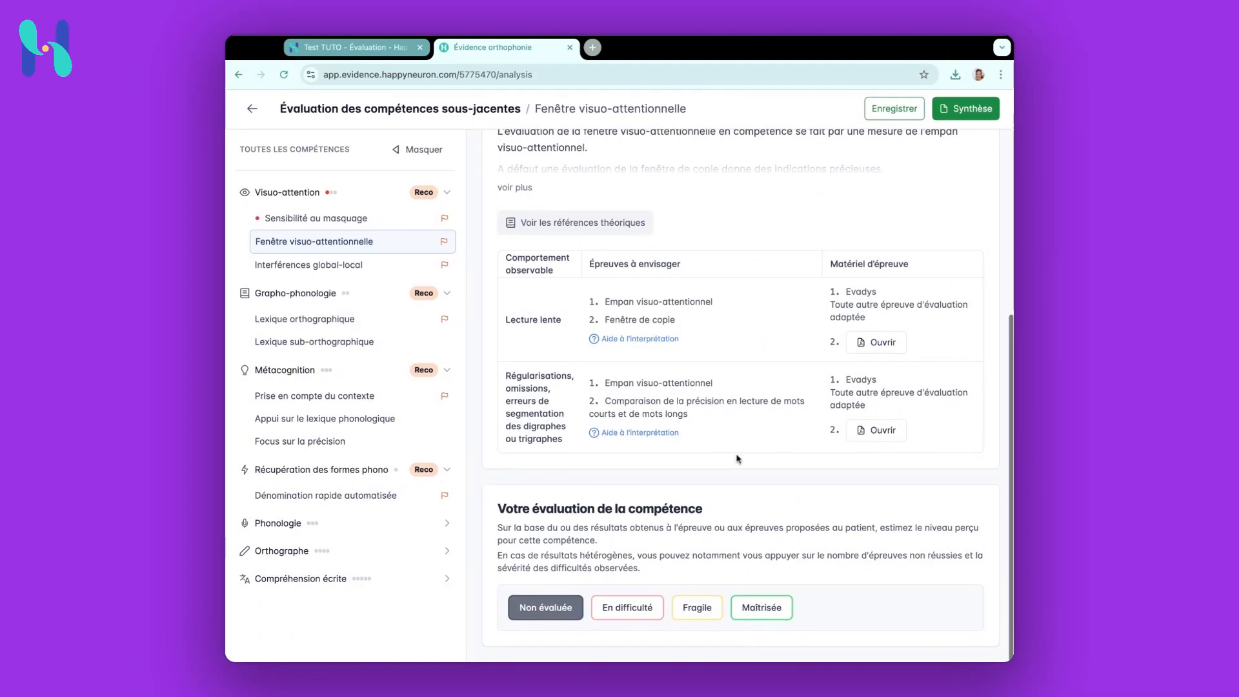
{"action": "left_click", "coordinate": [696, 609]}
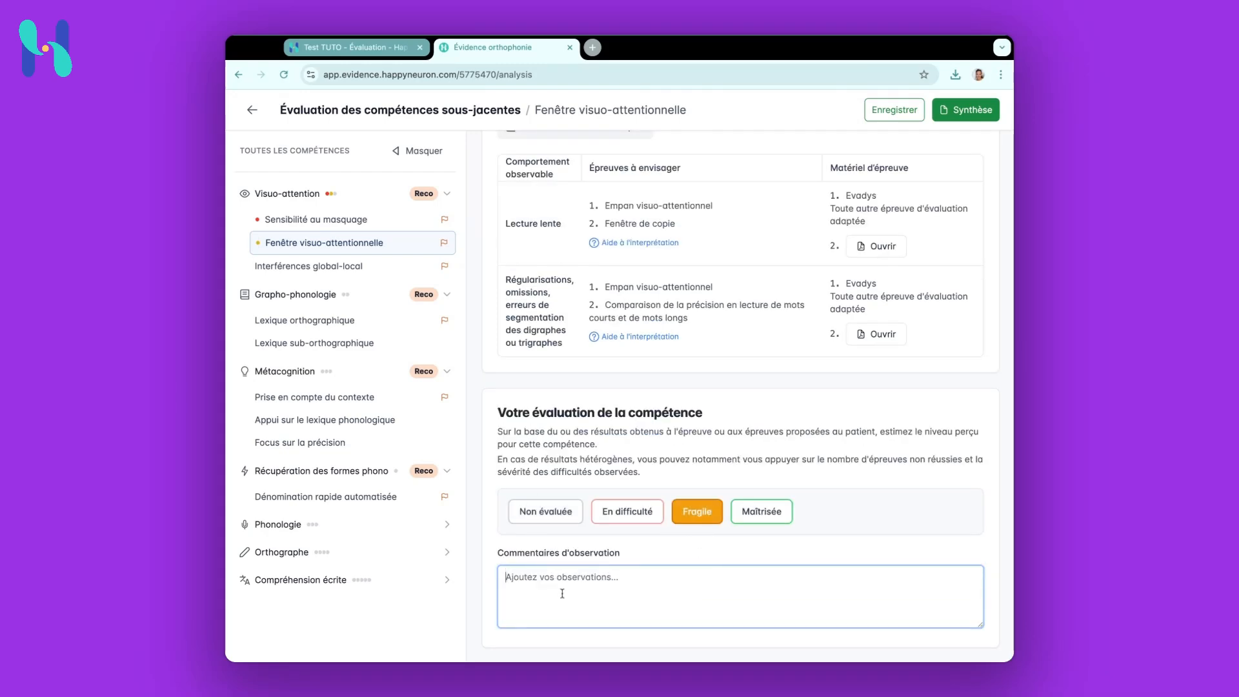
Rate Interférences global-local as Déficit de focalisation globale and Lexique orthographique as Fragile
{"action": "left_click", "coordinate": [373, 268]}
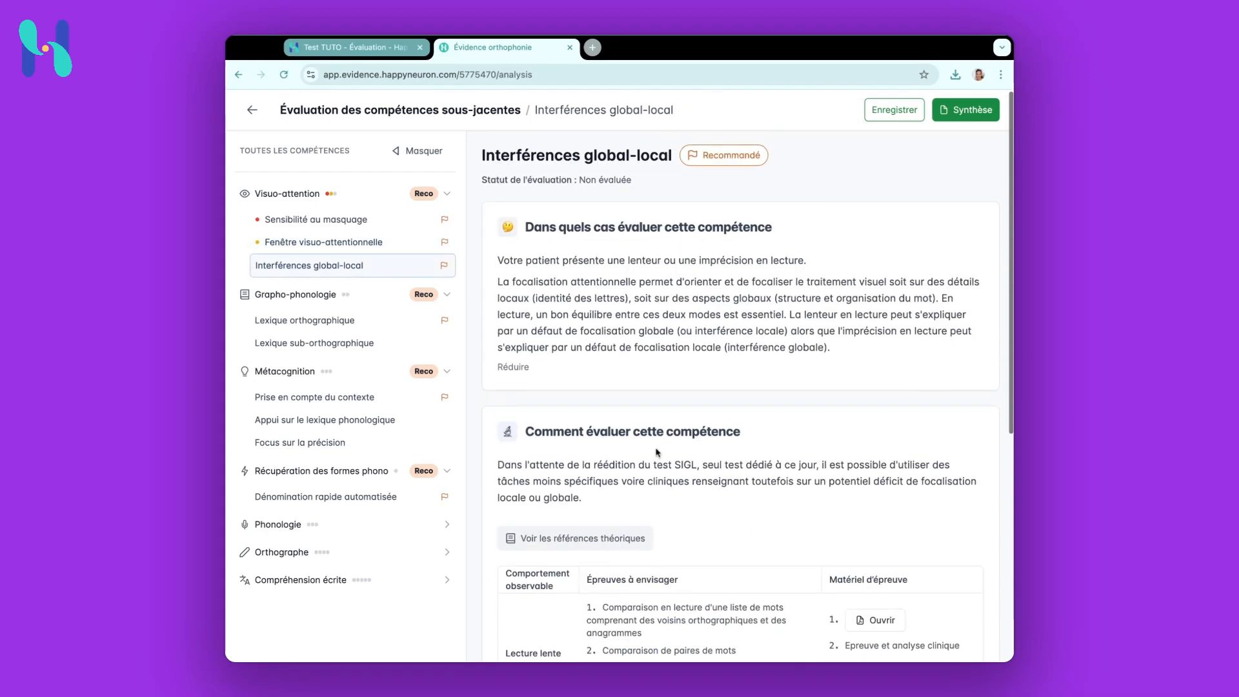
{"action": "scroll", "coordinate": [665, 517], "scroll_direction": "down", "scroll_amount": 6}
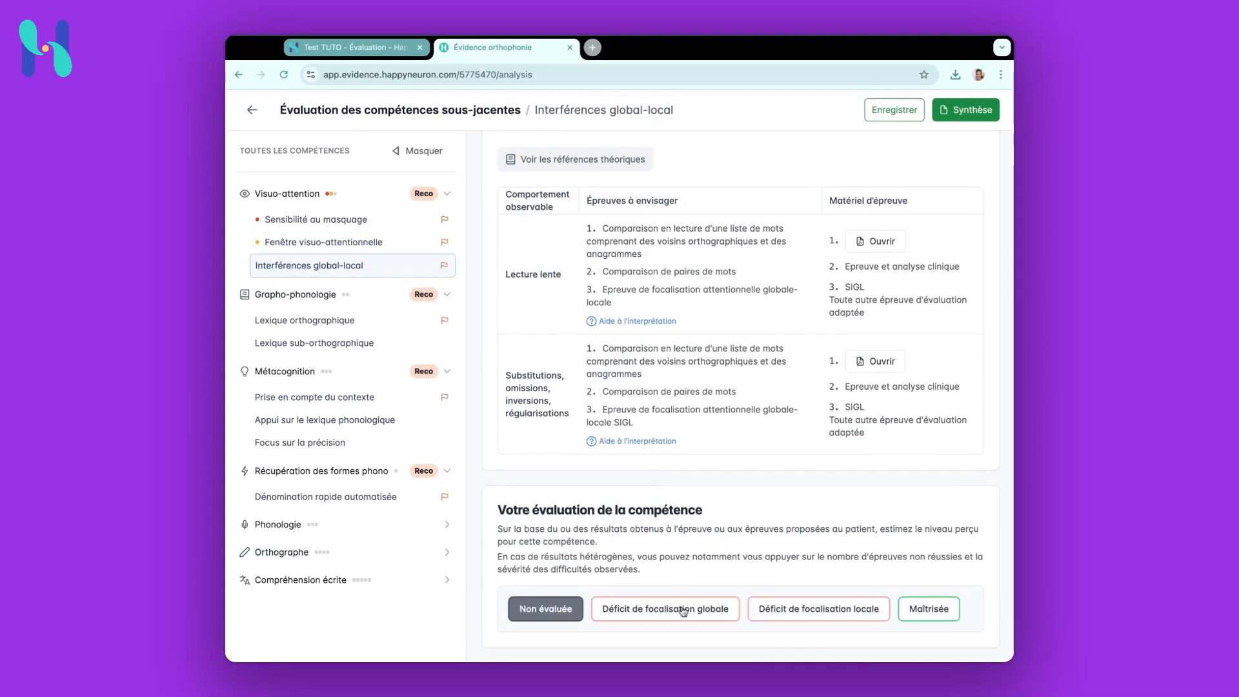
{"action": "left_click", "coordinate": [683, 610]}
{"action": "left_click", "coordinate": [406, 319]}
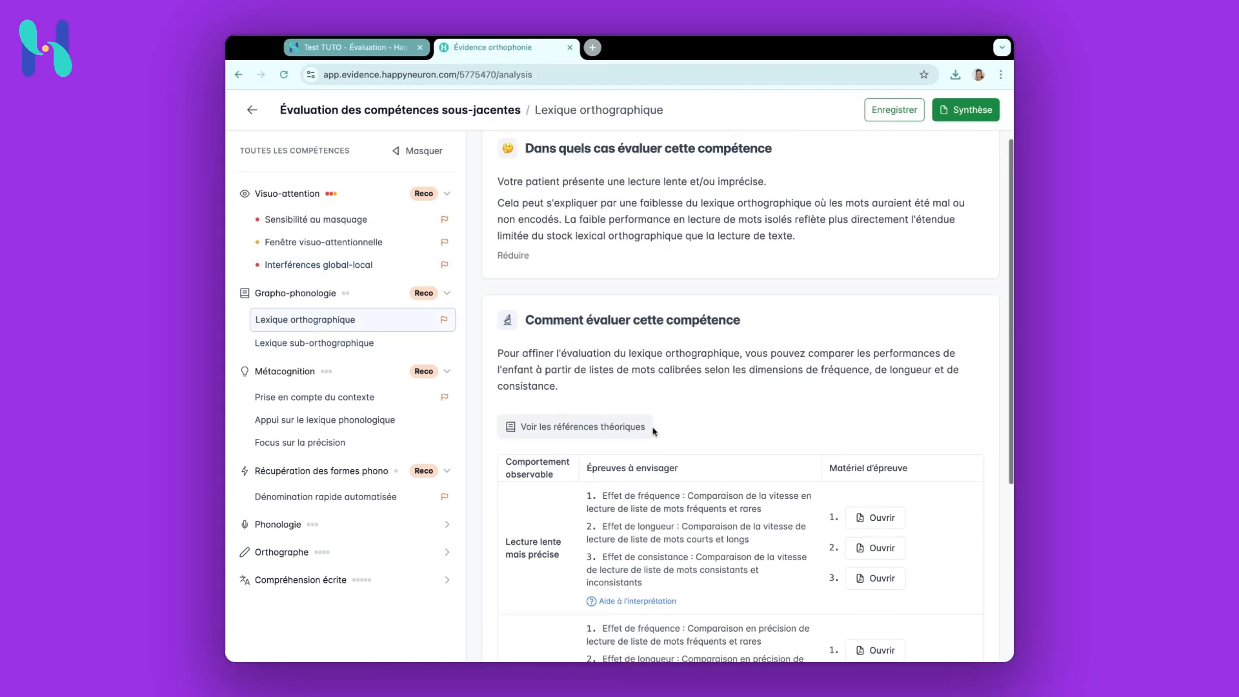
{"action": "scroll", "coordinate": [654, 431], "scroll_direction": "down", "scroll_amount": 5}
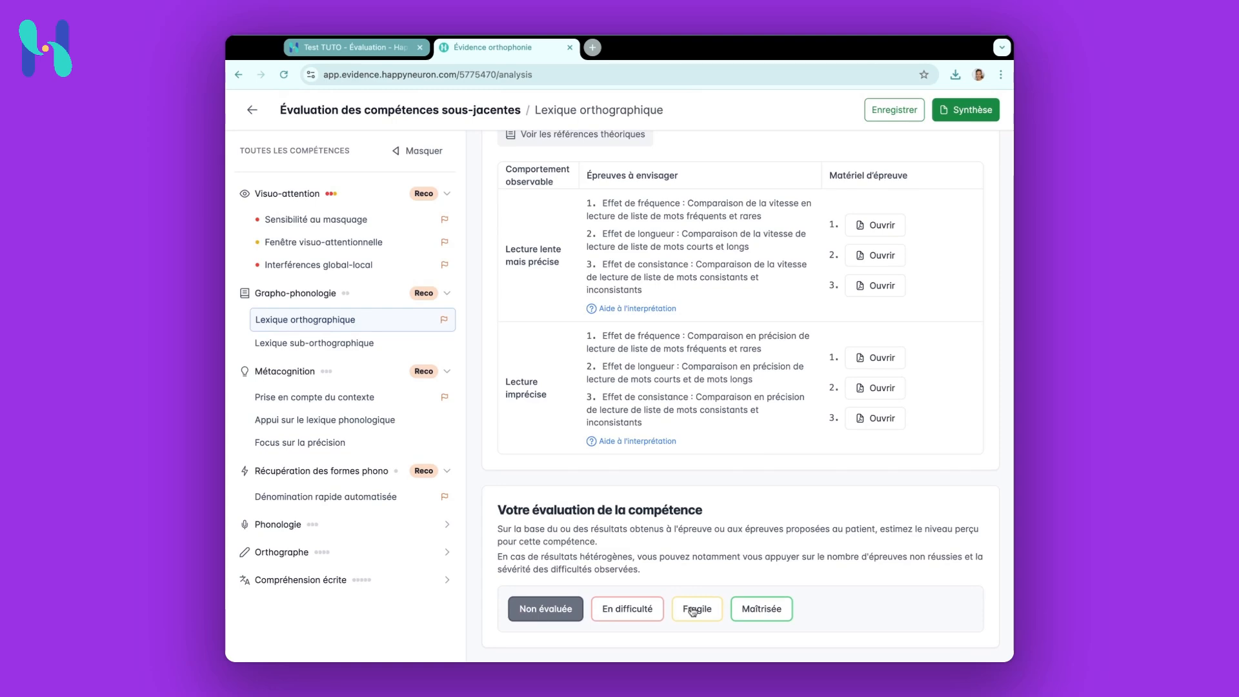
{"action": "left_click", "coordinate": [687, 608]}
Rate Prise en compte du contexte as Stratégie inefficace and Dénomination rapide automatisée as Maîtrisée
{"action": "left_click", "coordinate": [346, 398]}
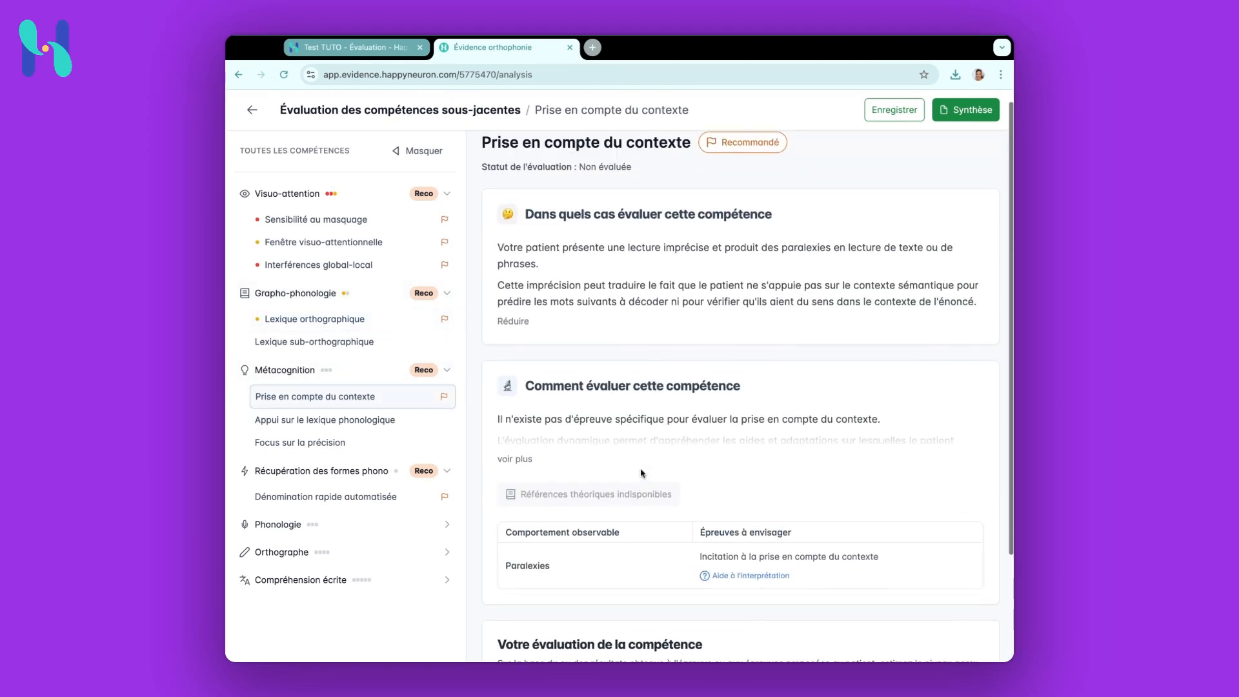
{"action": "left_click", "coordinate": [644, 511]}
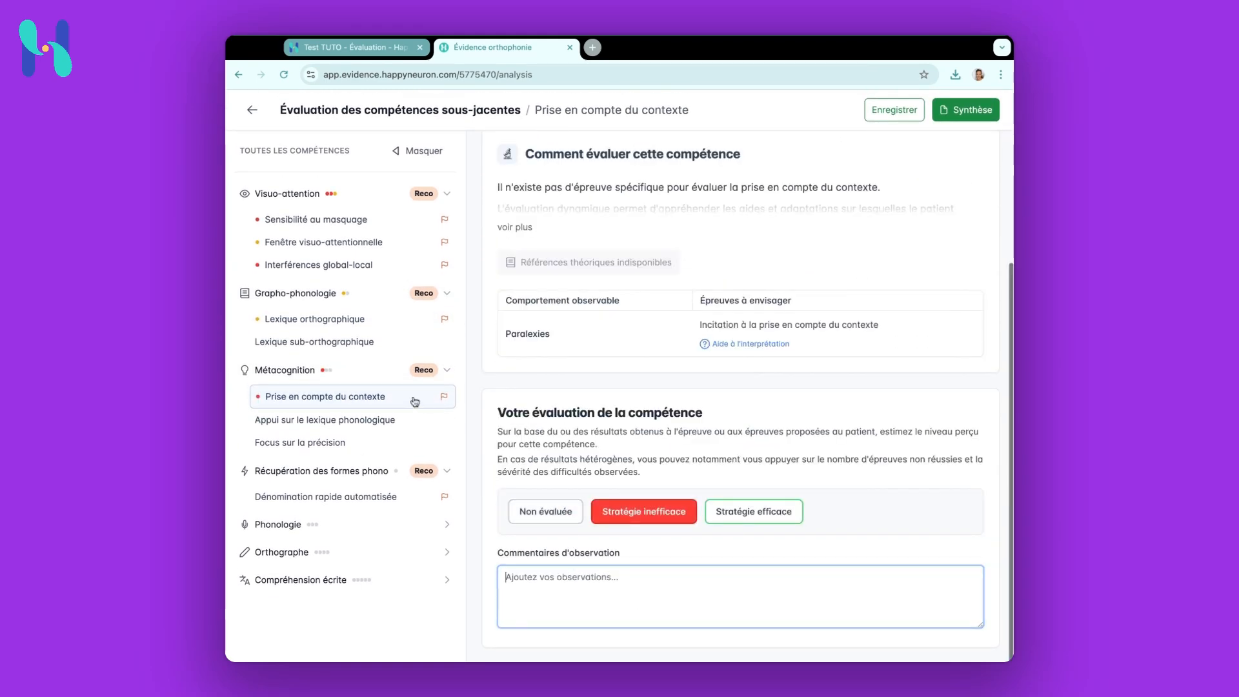
{"action": "left_click", "coordinate": [358, 496]}
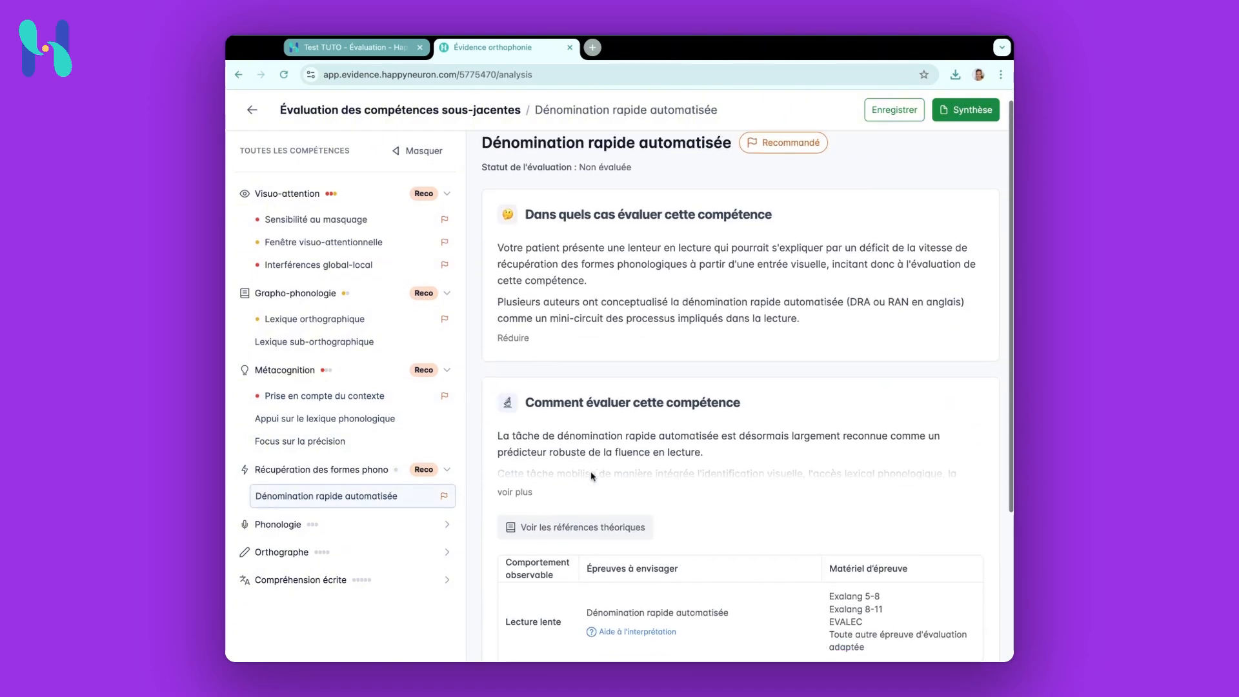
{"action": "left_click", "coordinate": [756, 609]}
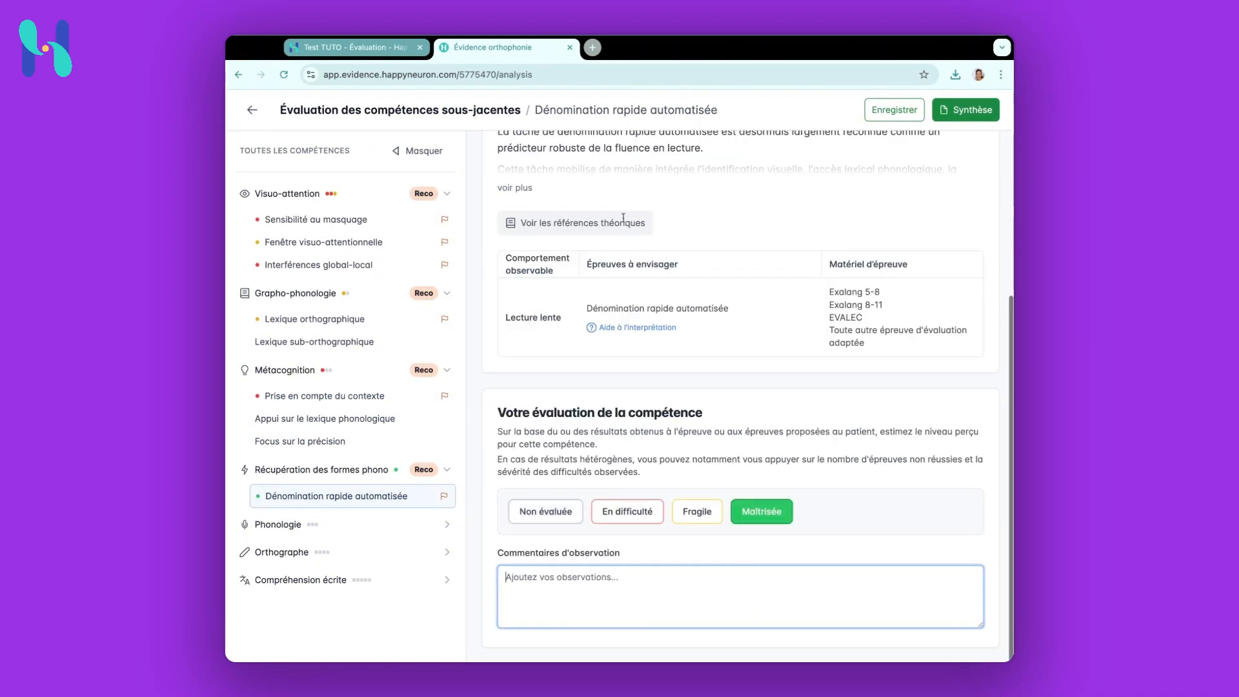
{"action": "scroll", "coordinate": [623, 218], "scroll_direction": "up", "scroll_amount": 5}
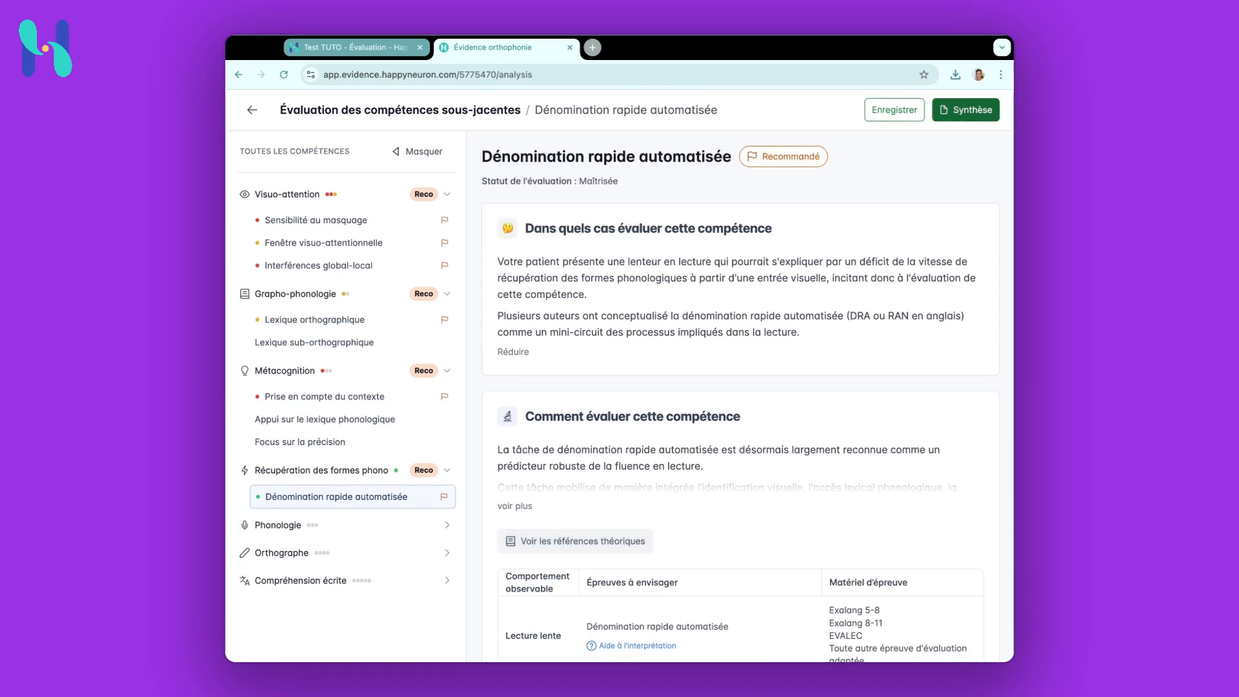
Open the summary of skill evaluations and save the evaluation
{"action": "left_click", "coordinate": [944, 117]}
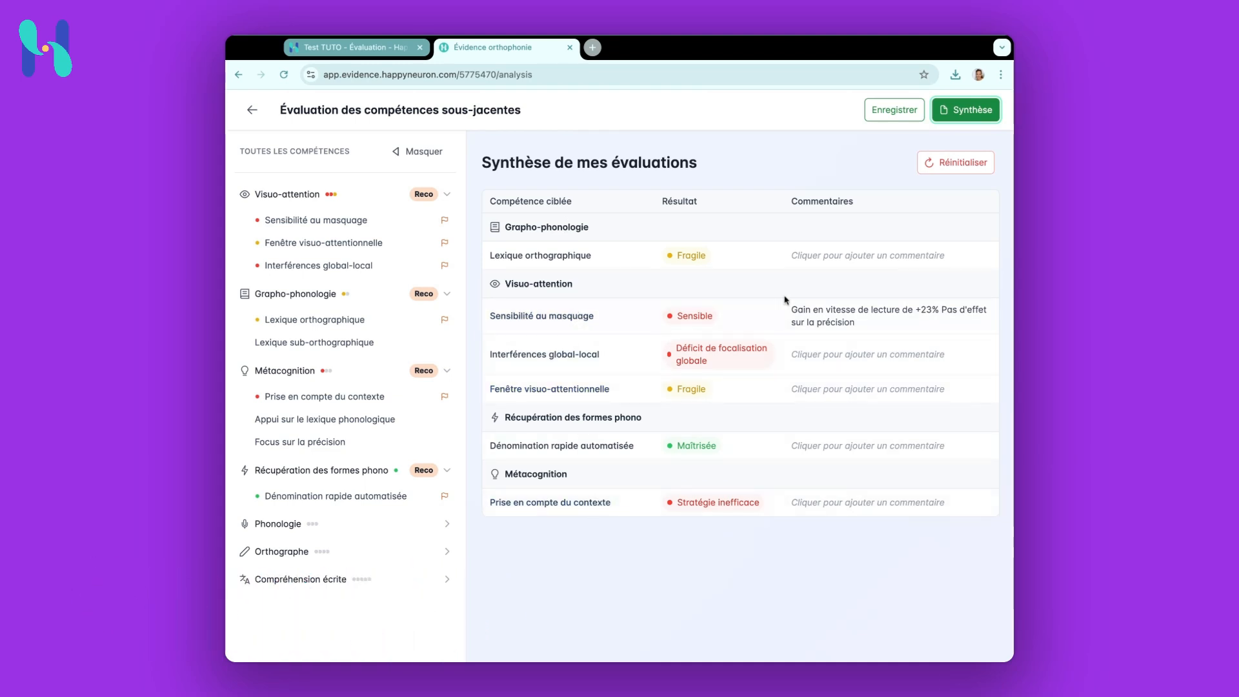
{"action": "left_click", "coordinate": [895, 113]}
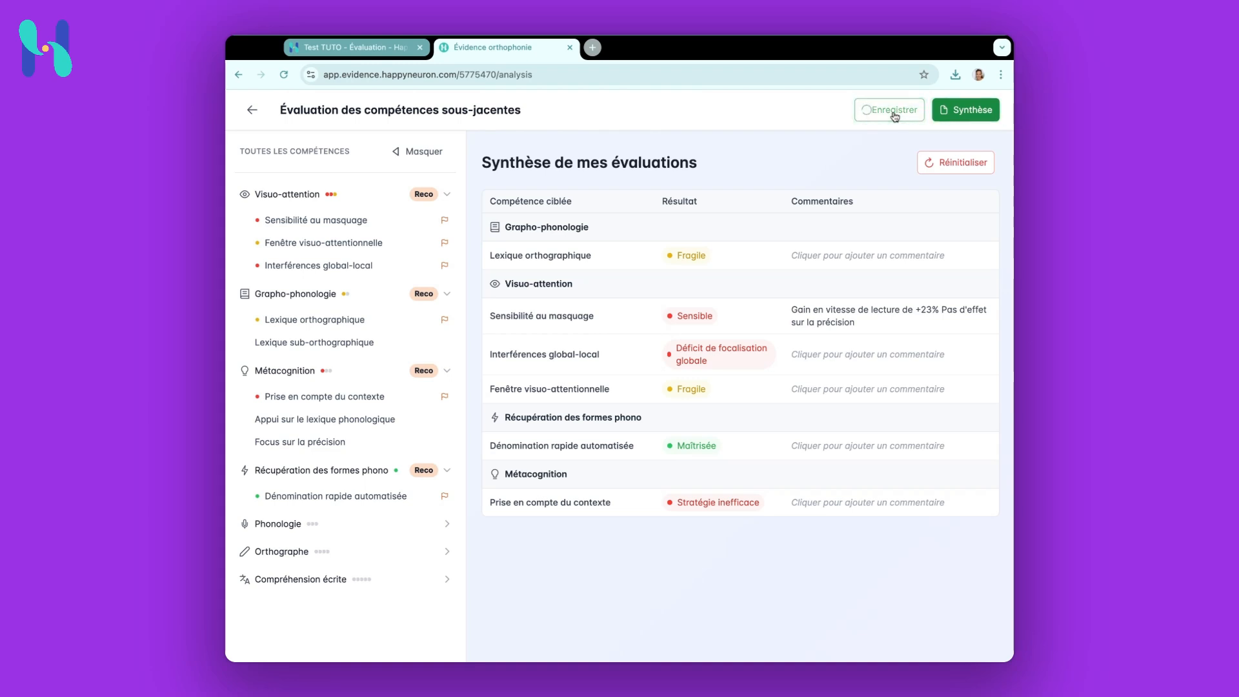
Return to the patient record and review the underlying skills evaluation results
{"action": "left_click", "coordinate": [252, 110]}
{"action": "scroll", "coordinate": [673, 567], "scroll_direction": "down", "scroll_amount": 5}
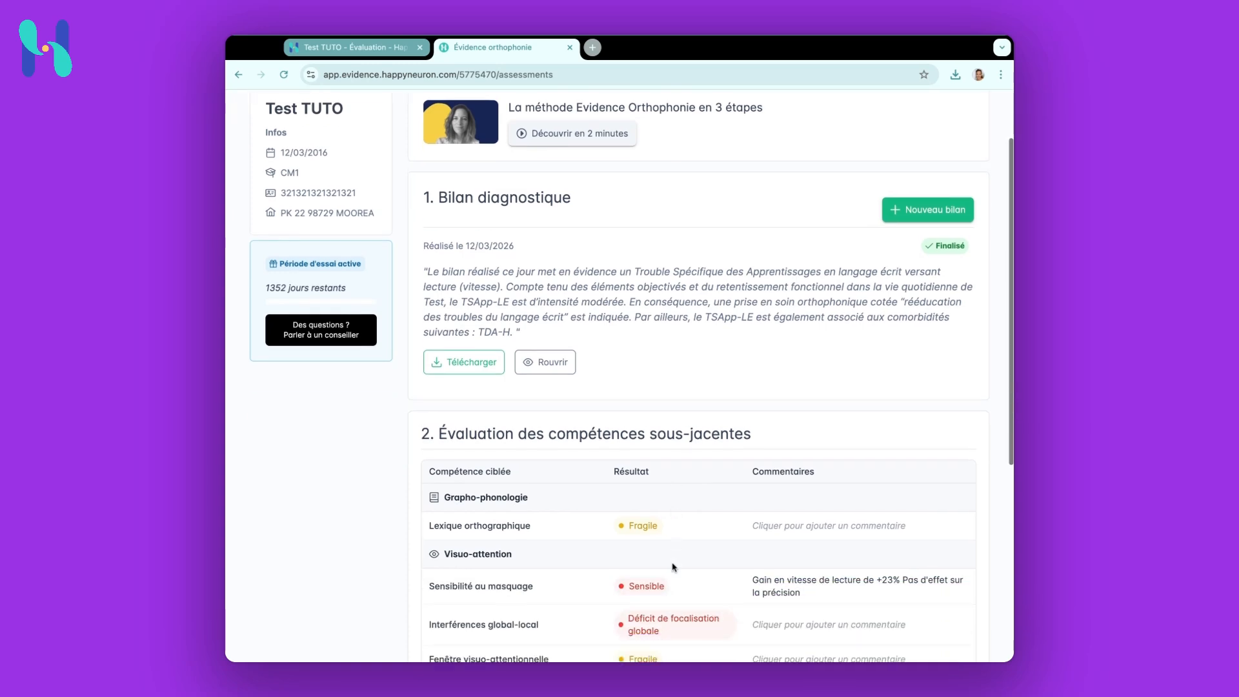
{"action": "scroll", "coordinate": [673, 568], "scroll_direction": "down", "scroll_amount": 2}
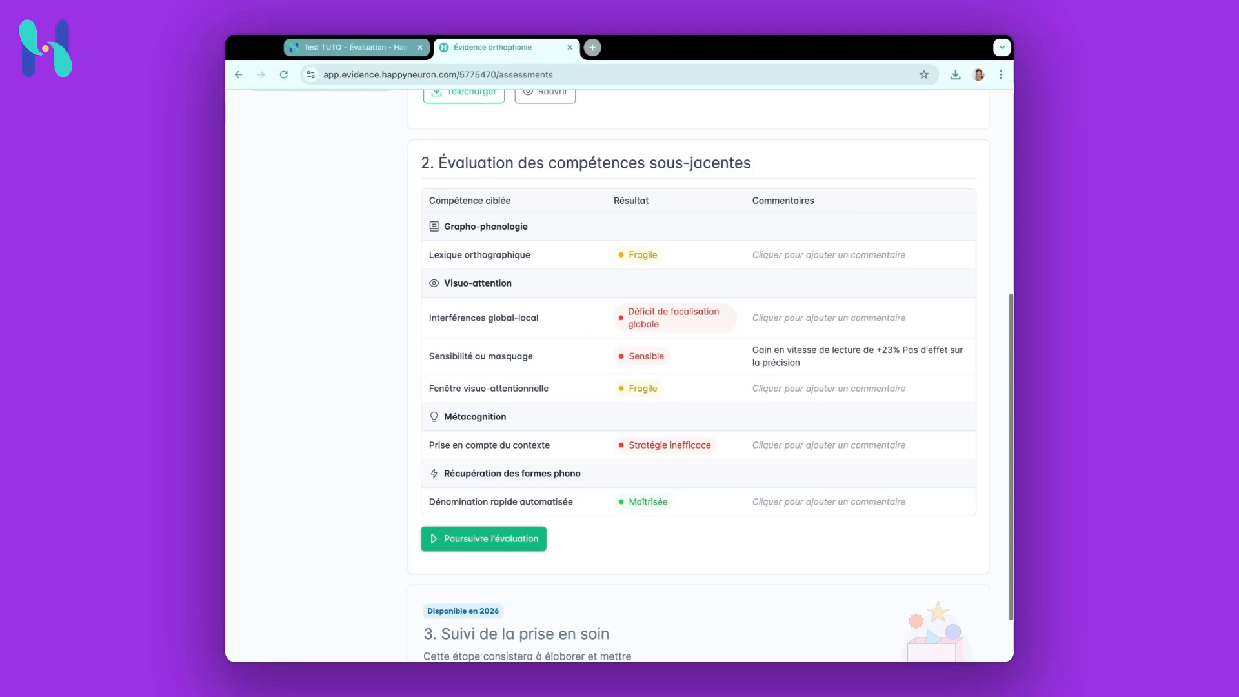
{"action": "scroll", "coordinate": [699, 374], "scroll_direction": "down", "scroll_amount": 1}
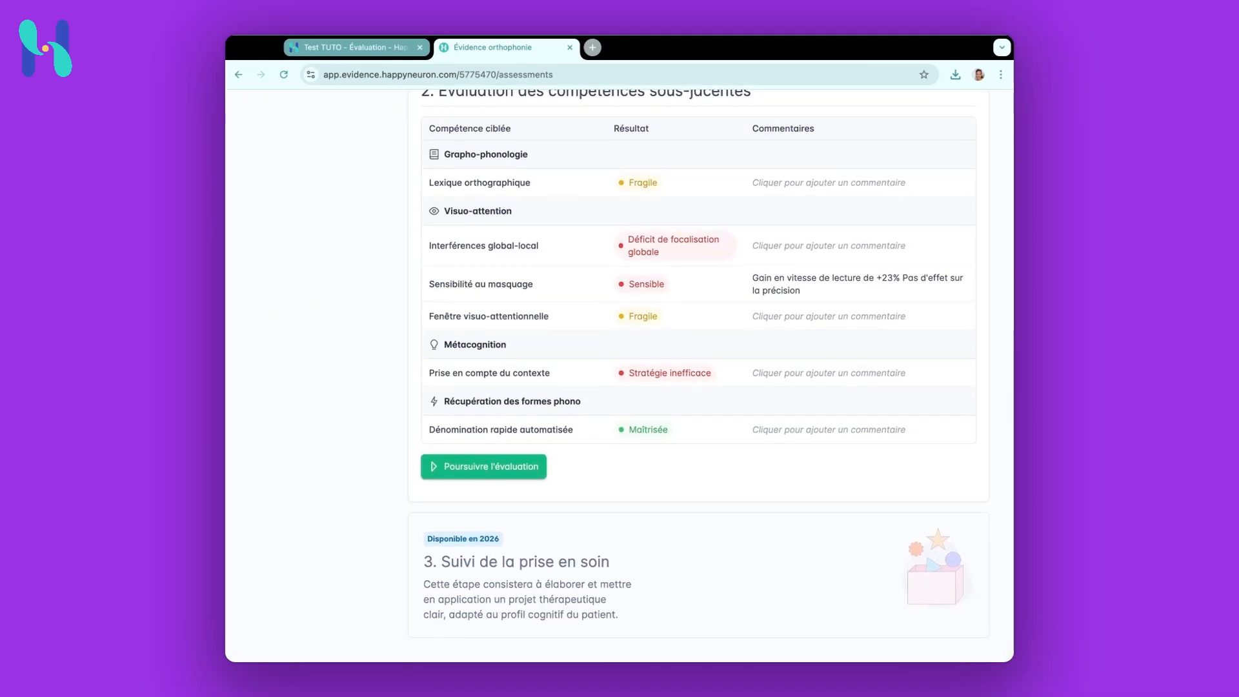